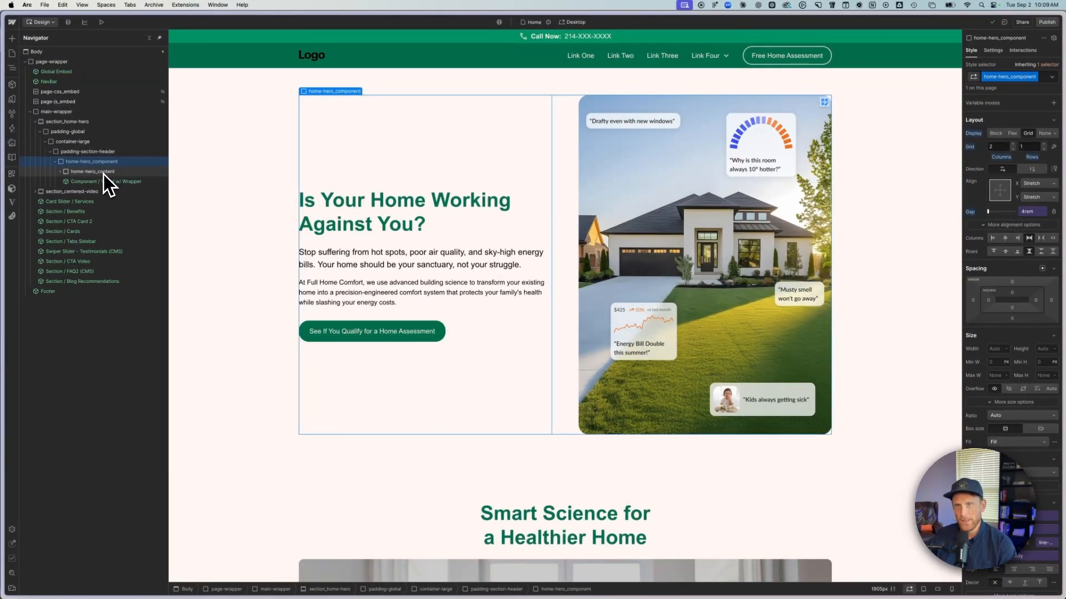
- Examine the page's top-level structure in the element tree: page-wrapper, NavBar, main-wrapper and Footer
{"action": "left_click", "coordinate": [35, 122]}
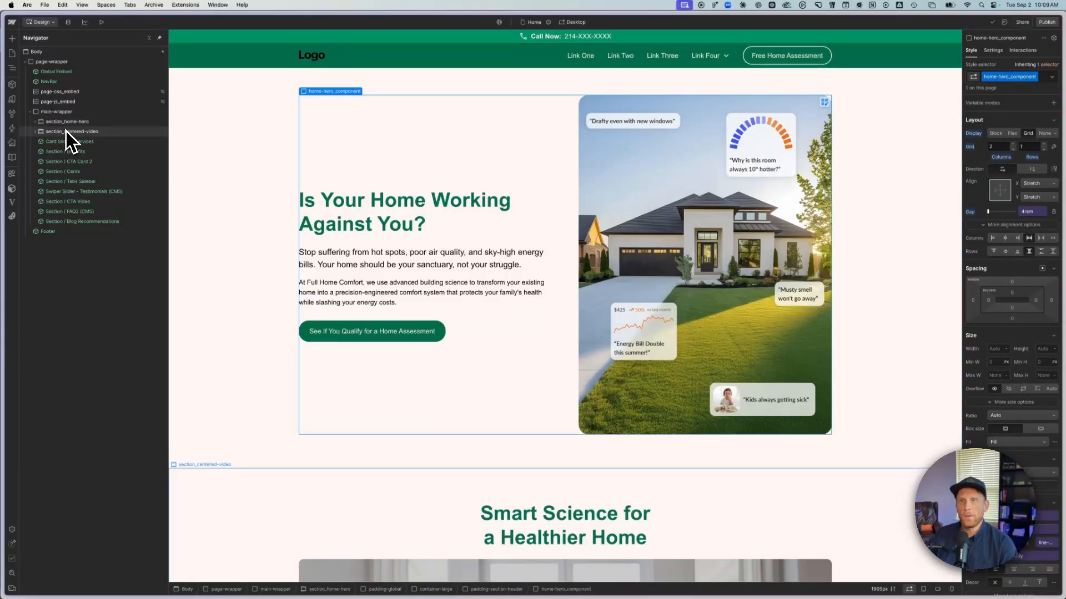
{"action": "left_click", "coordinate": [62, 111]}
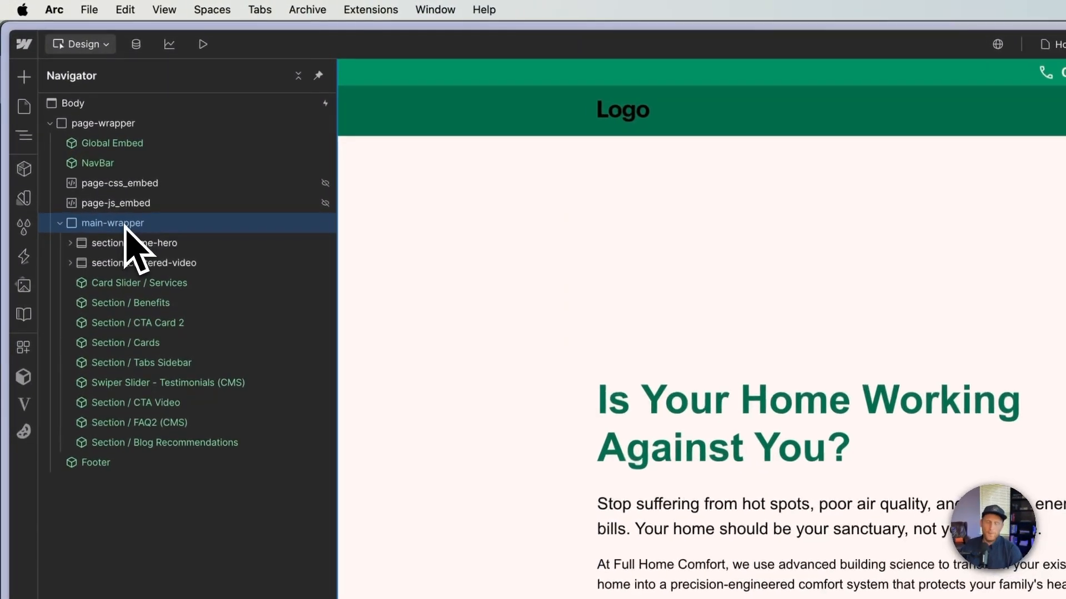
{"action": "left_click", "coordinate": [120, 124]}
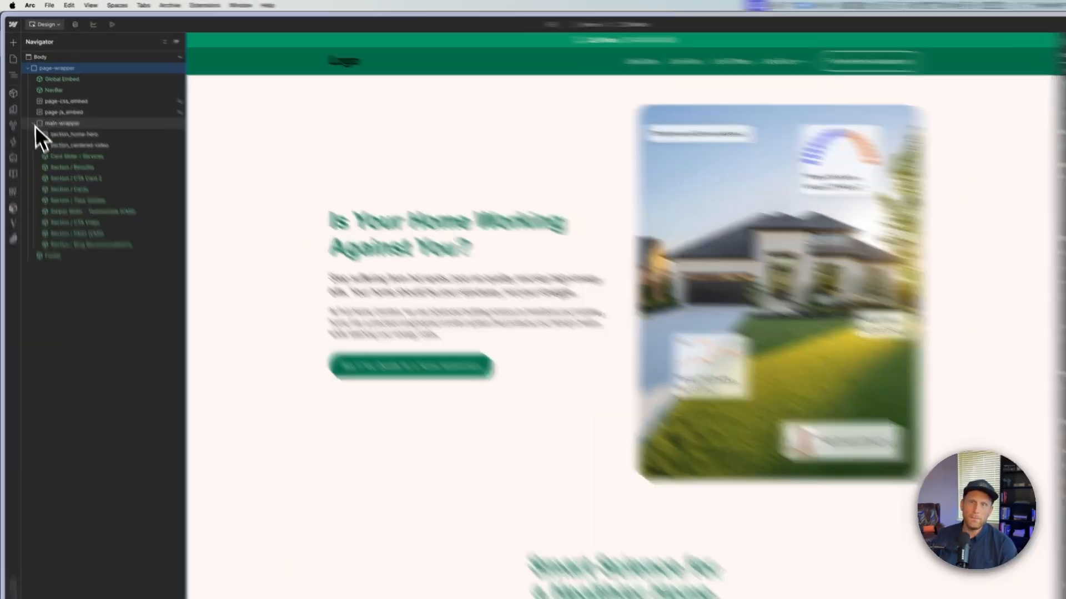
{"action": "left_click", "coordinate": [30, 112]}
{"action": "left_click", "coordinate": [47, 112]}
{"action": "left_click", "coordinate": [118, 164]}
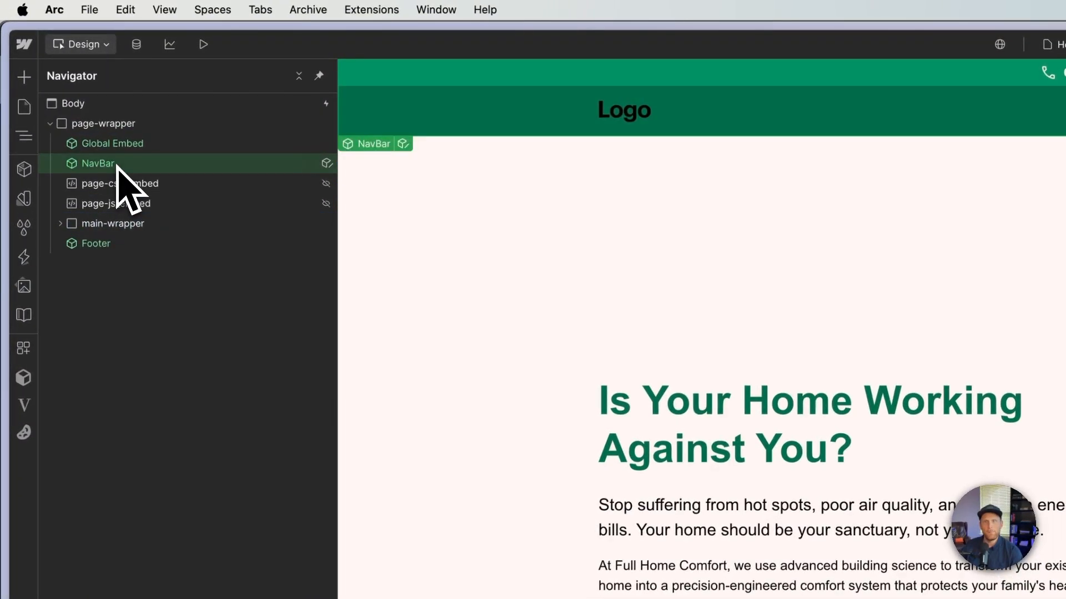
{"action": "left_click", "coordinate": [128, 244]}
{"action": "left_click", "coordinate": [142, 224]}
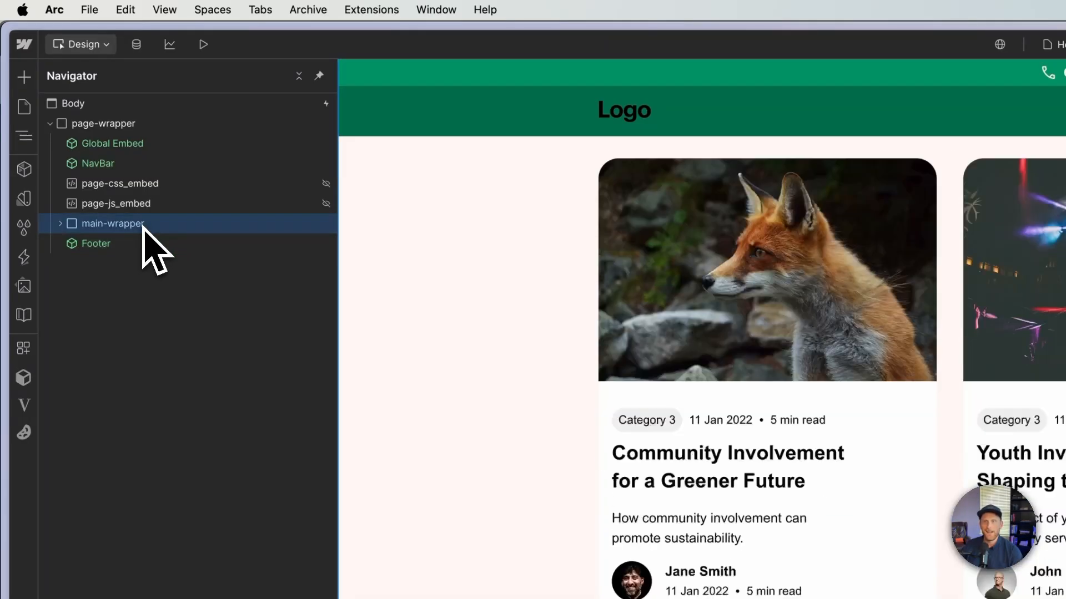
{"action": "left_click", "coordinate": [147, 166]}
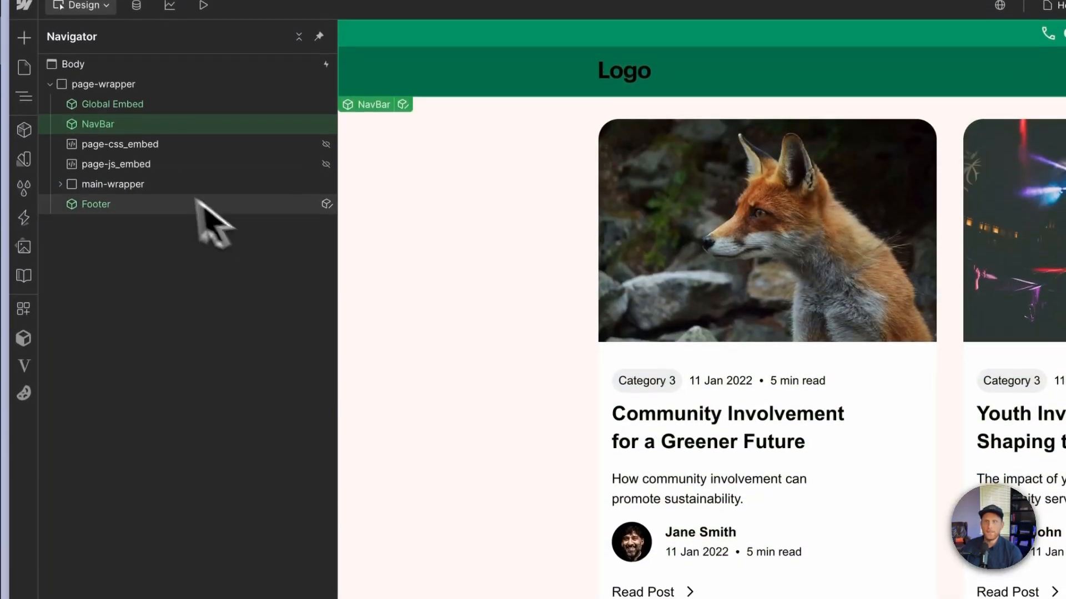
- Select main-wrapper and check its HTML tag in the element settings
{"action": "left_click", "coordinate": [188, 188]}
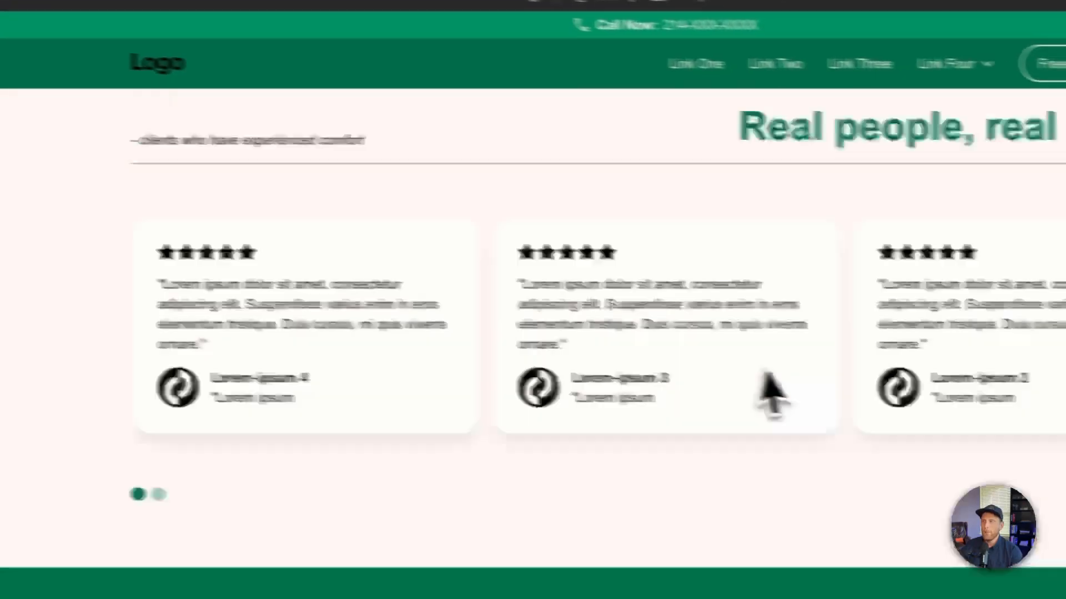
{"action": "scroll", "coordinate": [709, 368], "scroll_direction": "up", "scroll_amount": 10}
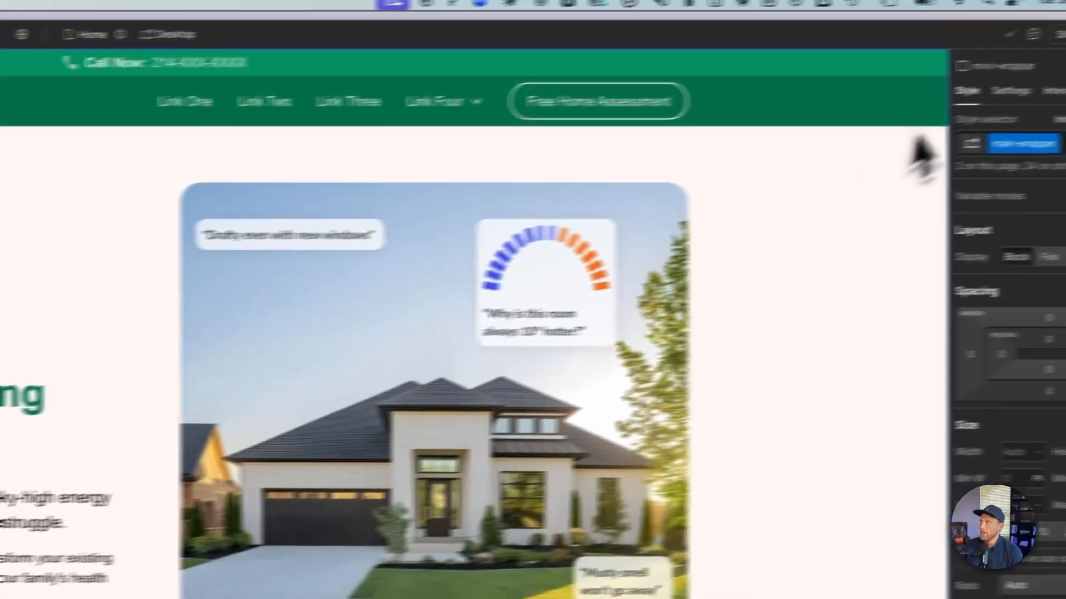
{"action": "left_click", "coordinate": [1010, 90]}
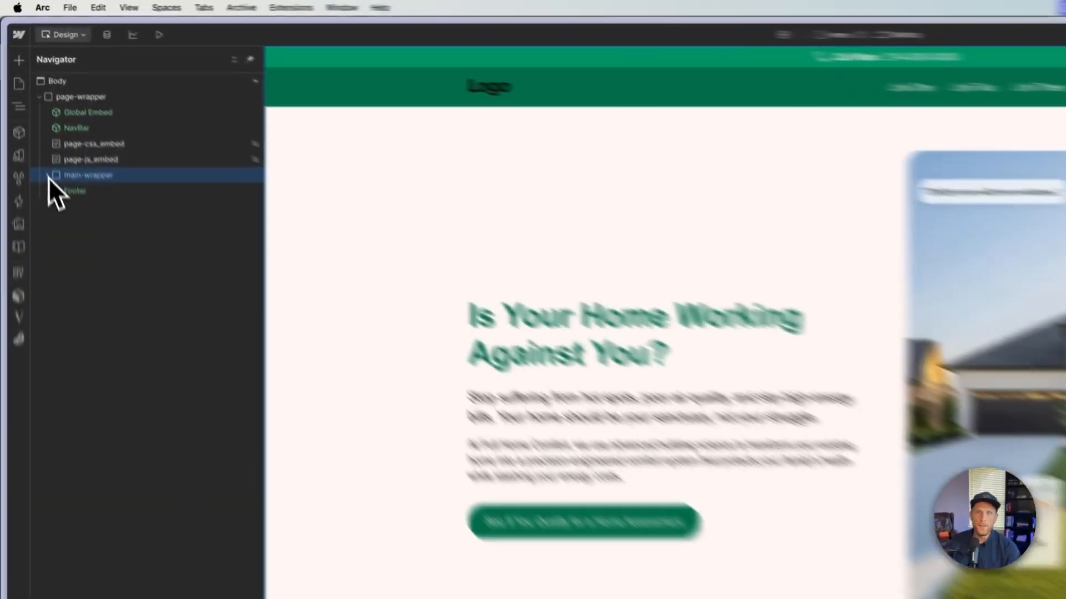
- Add a Section element inside main-wrapper and move it directly below section_home-hero
{"action": "left_click", "coordinate": [29, 112]}
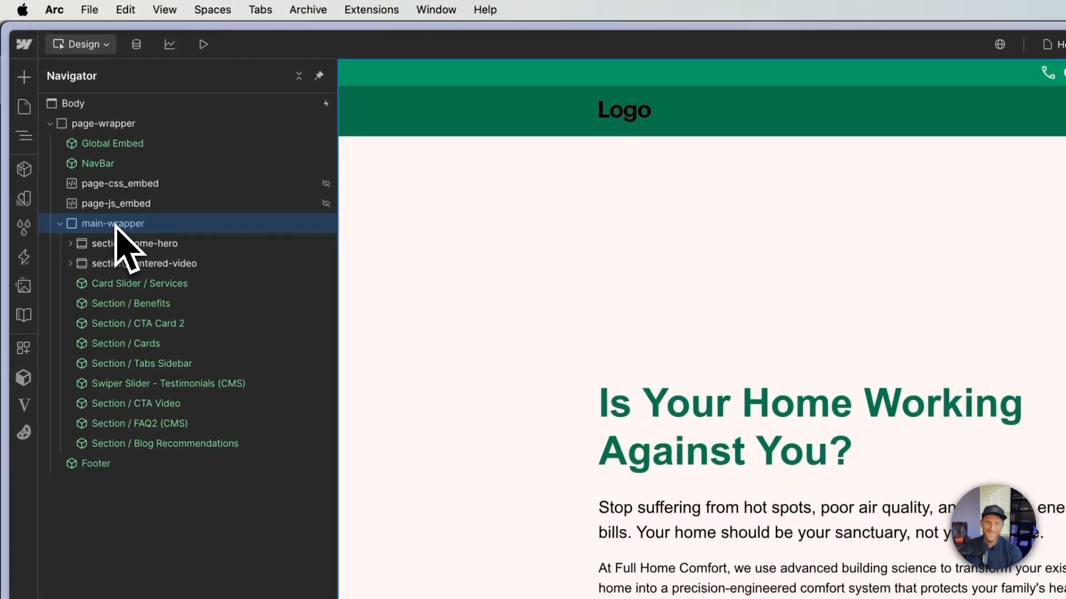
{"action": "left_click", "coordinate": [27, 81]}
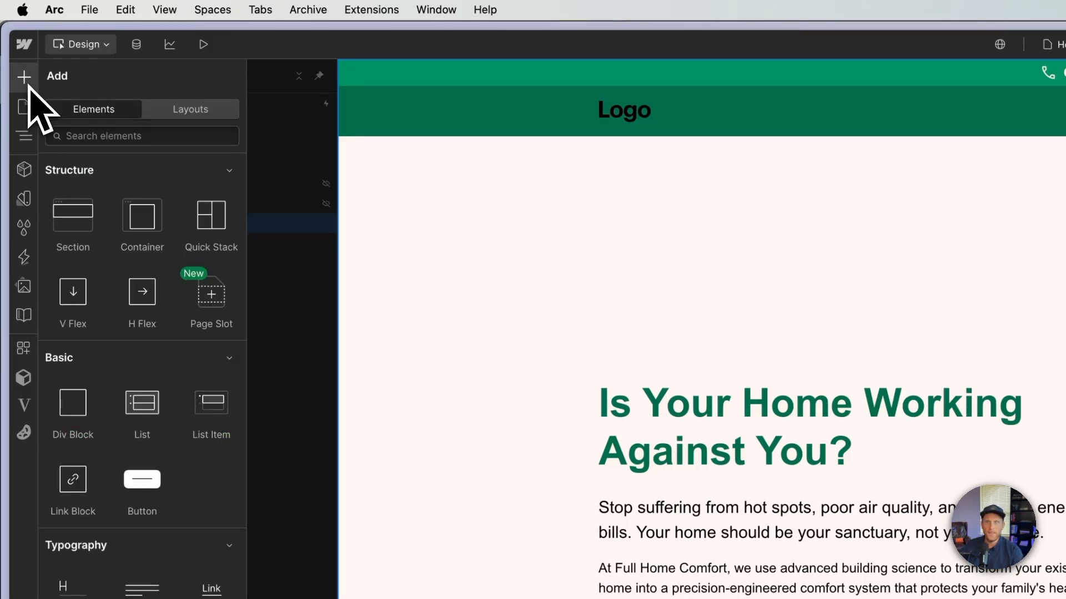
{"action": "left_click", "coordinate": [75, 217]}
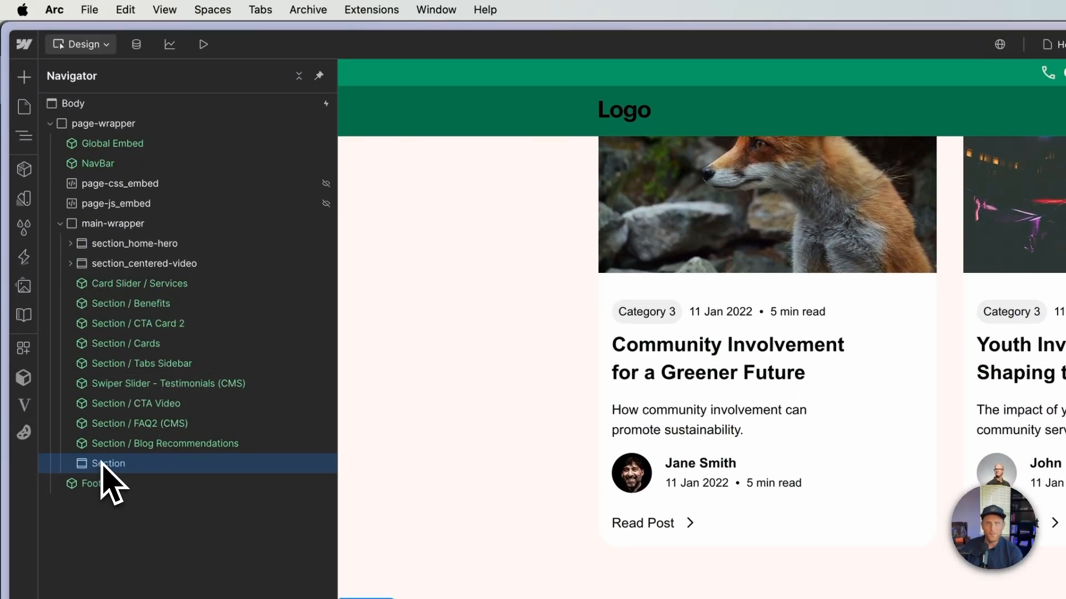
{"action": "left_click_drag", "start_coordinate": [103, 466], "coordinate": [136, 267]}
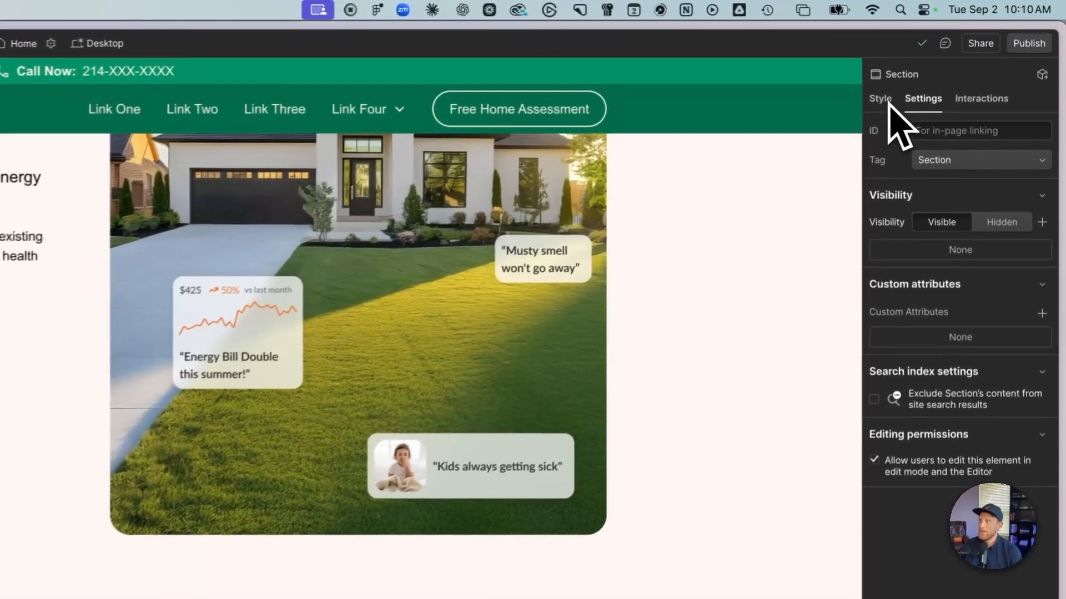
- Create the class section_home_hero on the new section
{"action": "left_click", "coordinate": [925, 79]}
{"action": "left_click", "coordinate": [948, 153]}
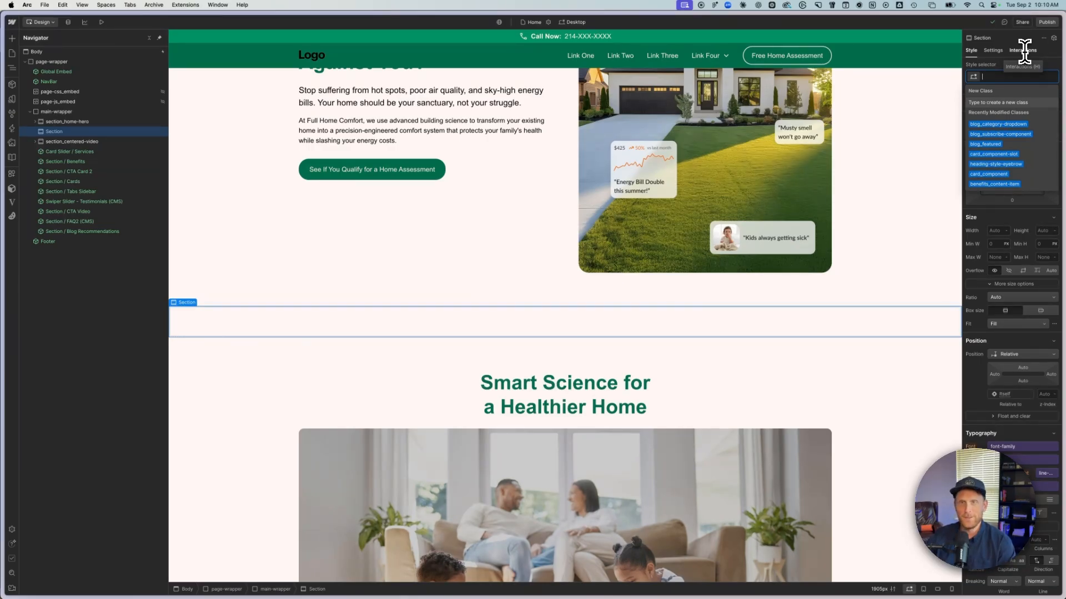
{"action": "type", "text": "section"}
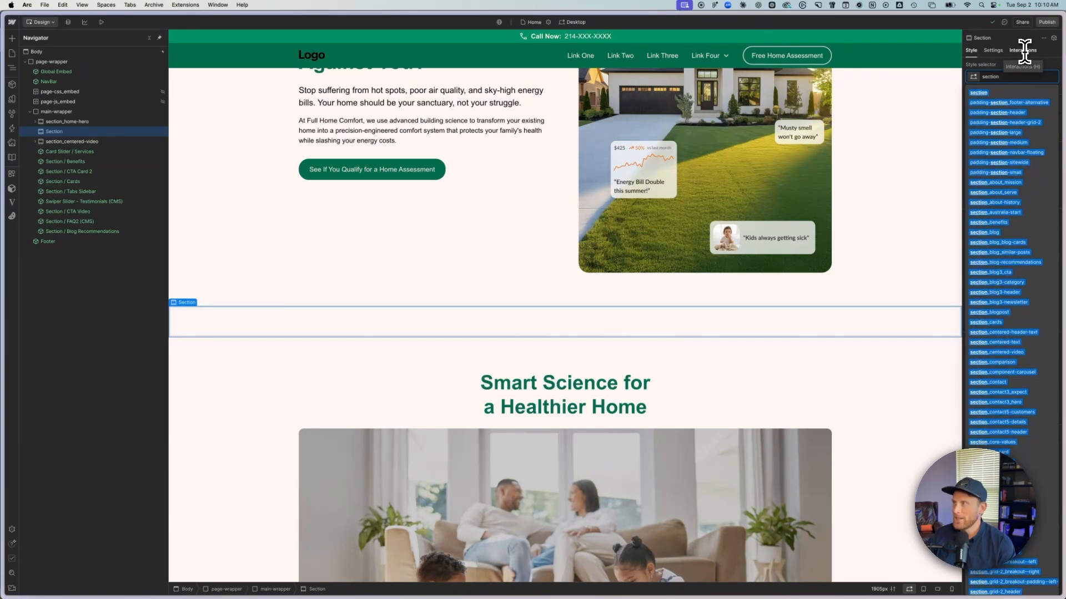
{"action": "type", "text": "_"}
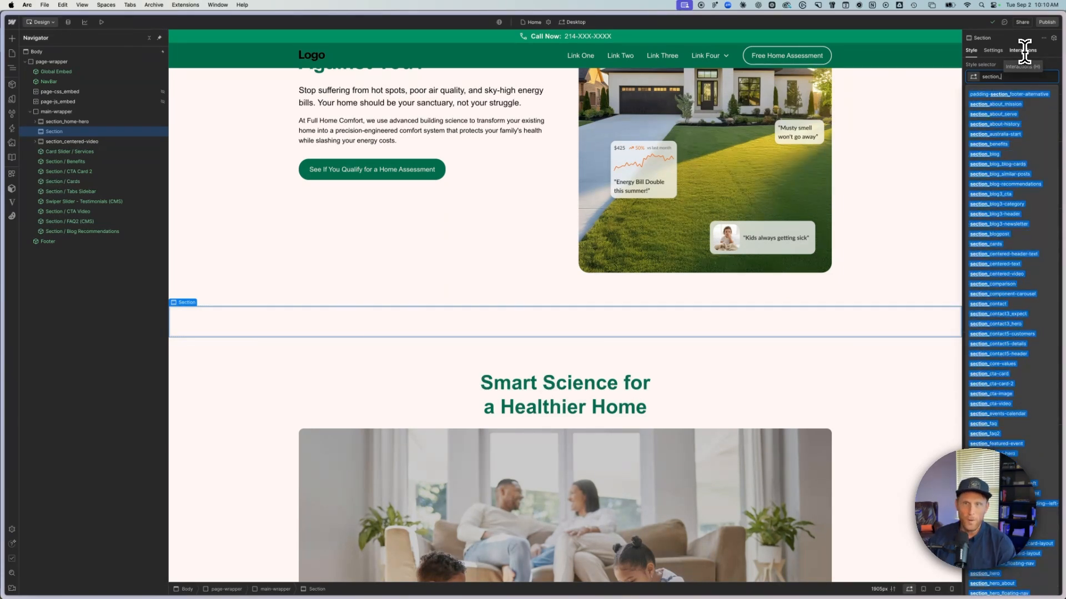
{"action": "type", "text": "hom"}
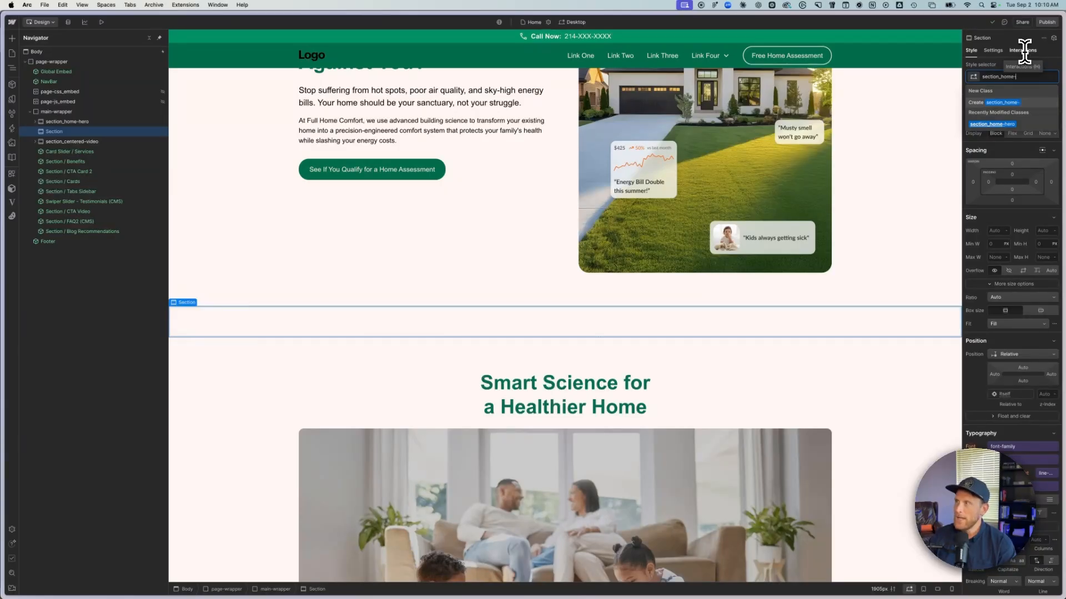
{"action": "type", "text": "e_"}
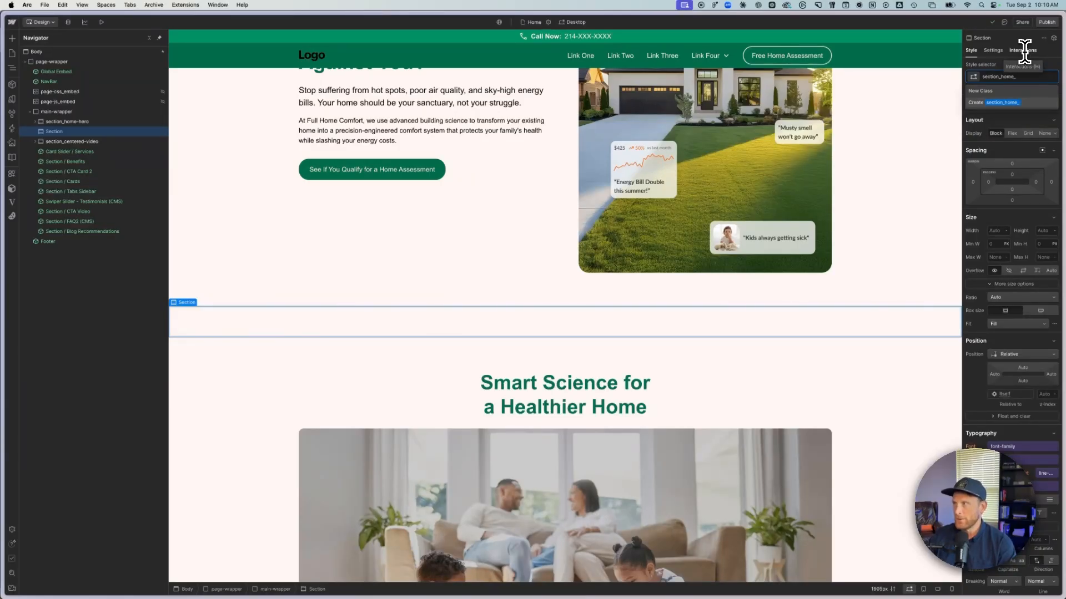
{"action": "type", "text": "hero"}
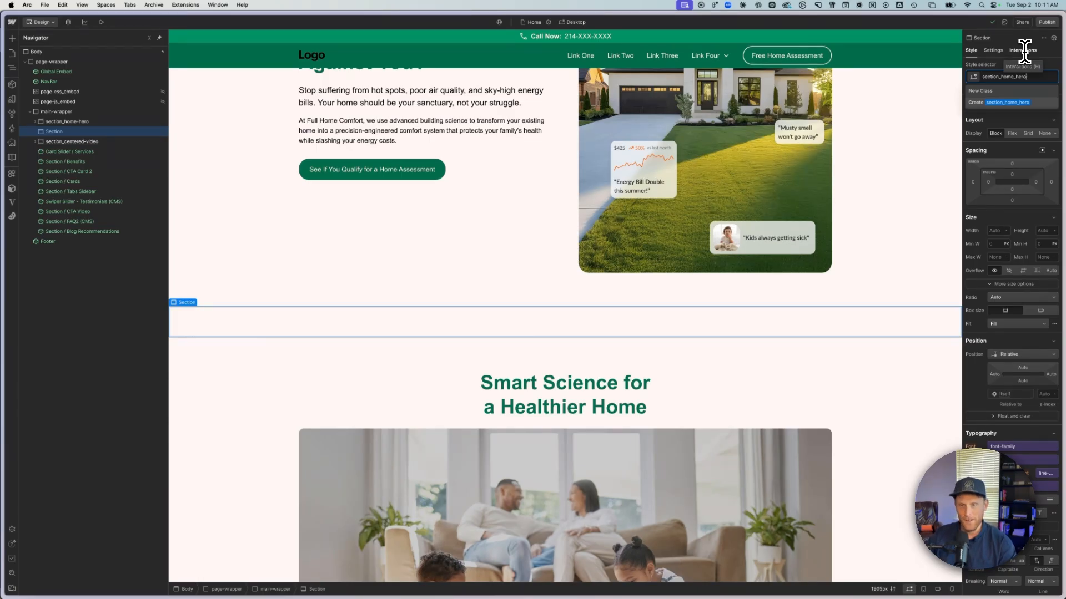
{"action": "key", "text": "Return"}
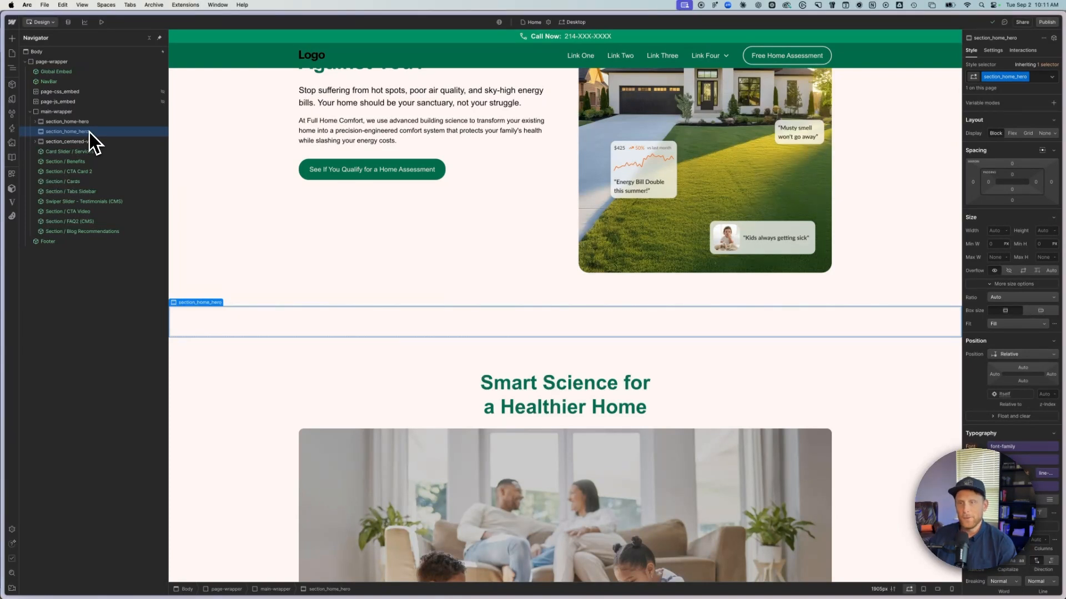
- Add three div blocks inside section_home_hero, each nested within the previous one
{"action": "key", "text": "super+e"}
{"action": "type", "text": "div"}
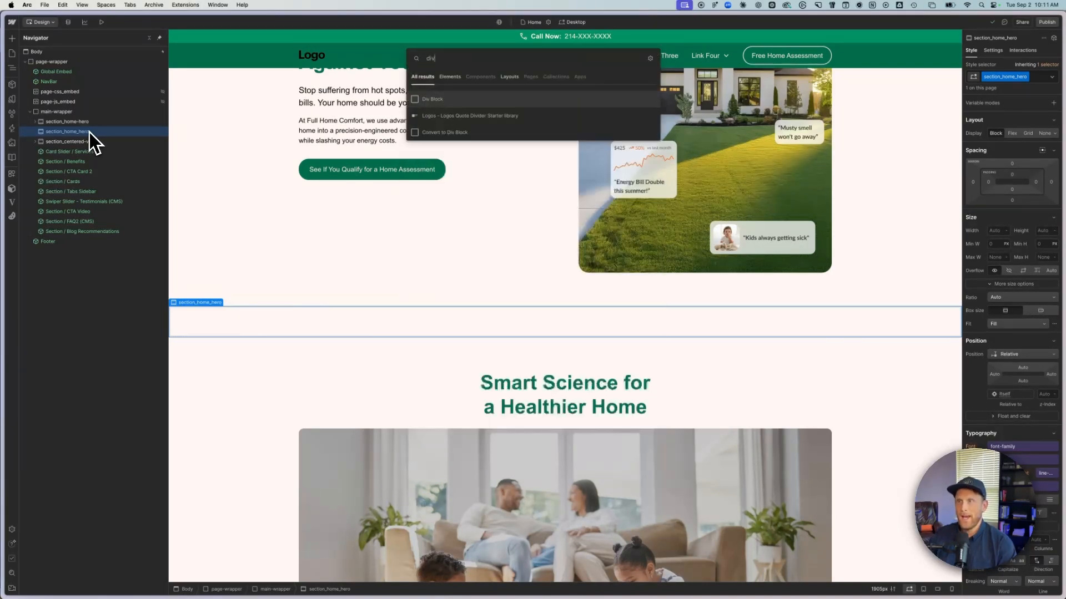
{"action": "key", "text": "Return"}
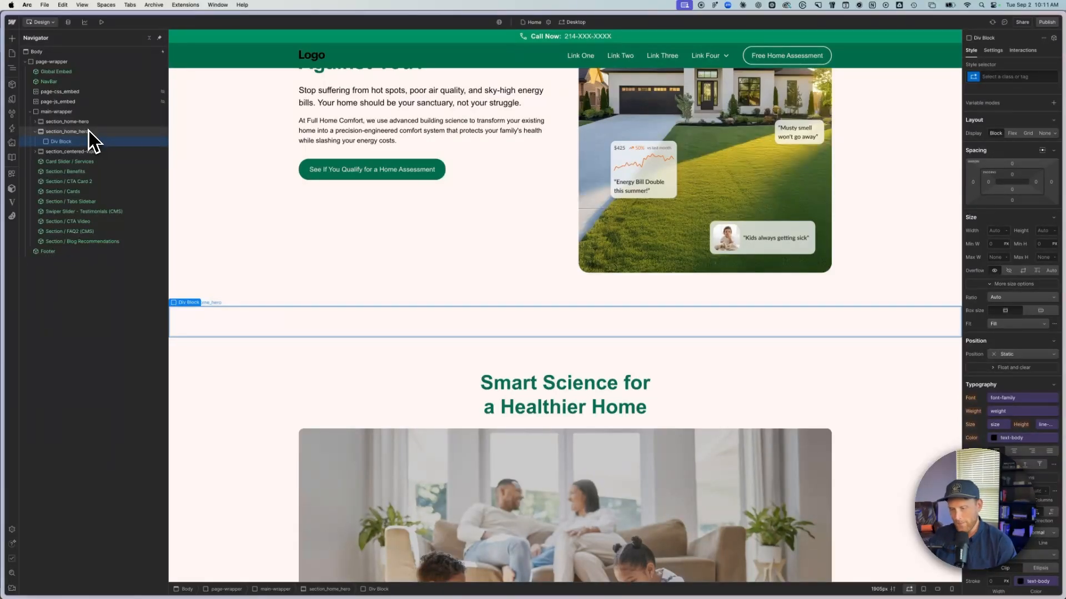
{"action": "key", "text": "super+e"}
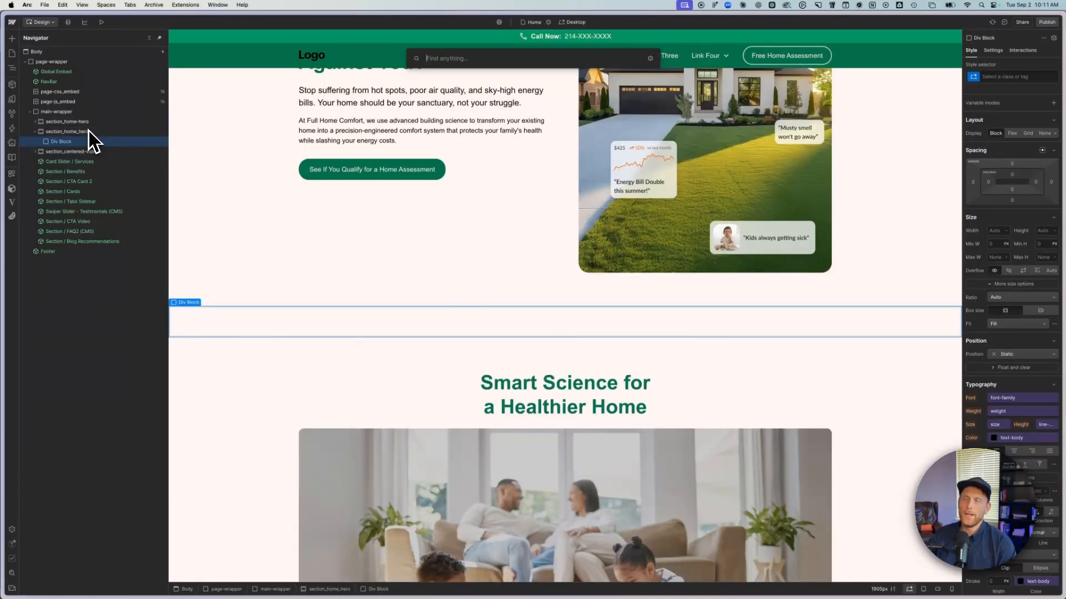
{"action": "type", "text": "div"}
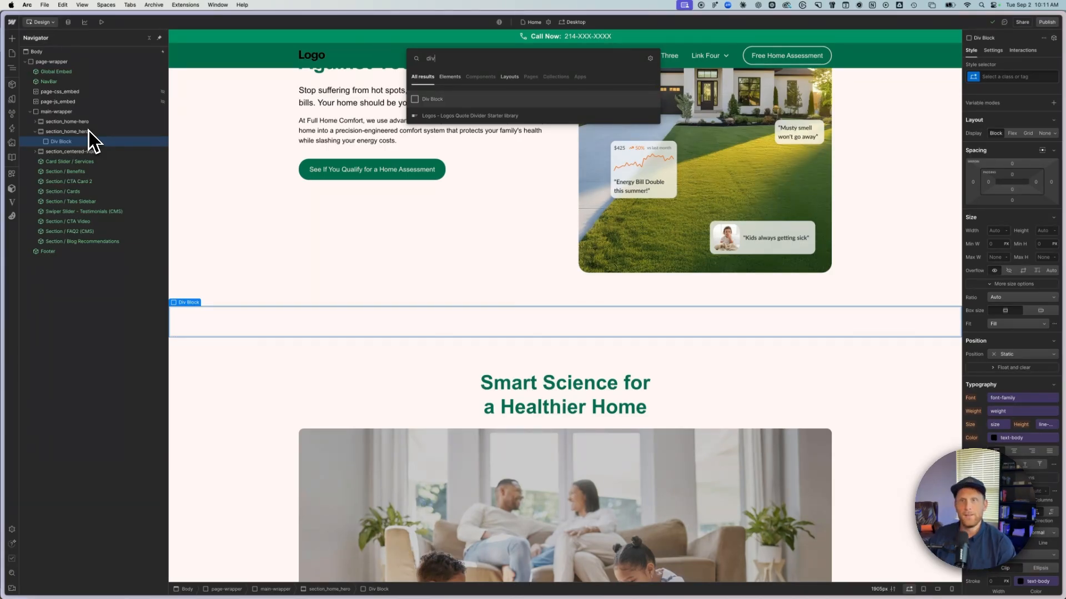
{"action": "key", "text": "Return"}
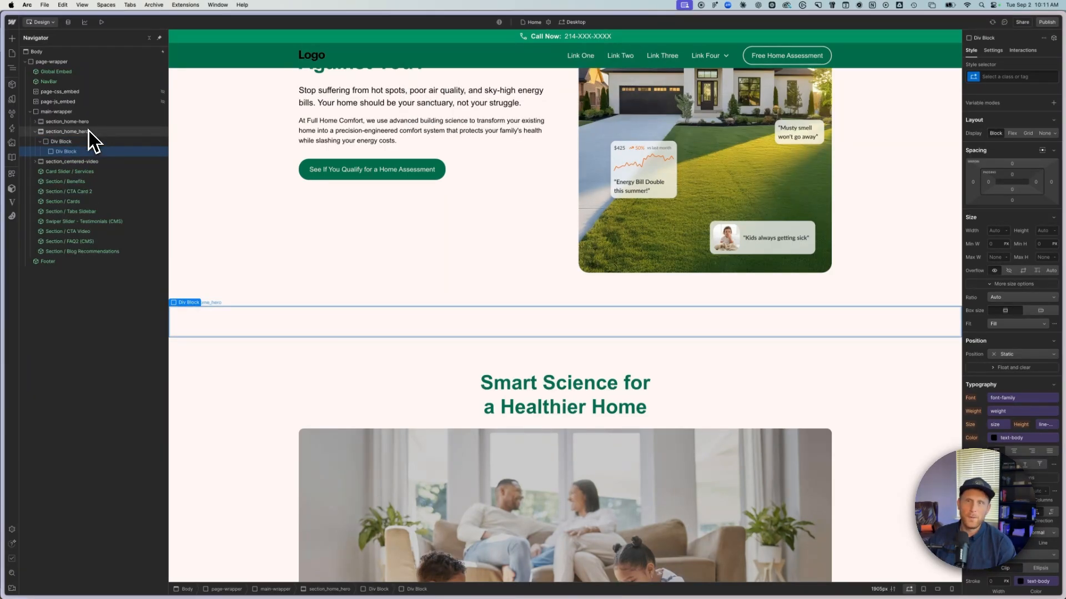
{"action": "key", "text": "super+e"}
{"action": "type", "text": "div"}
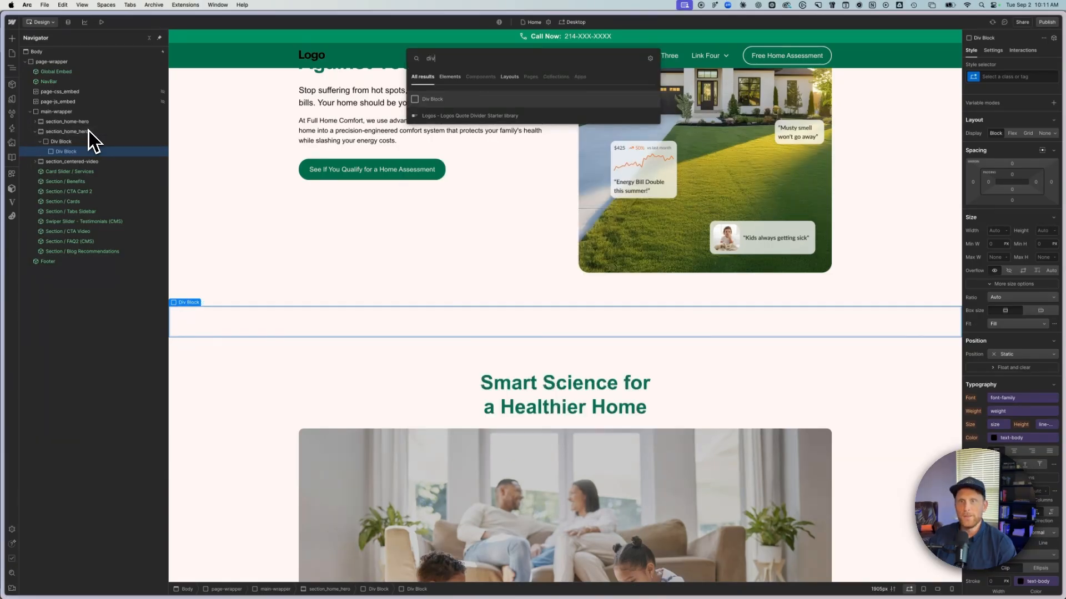
{"action": "key", "text": "Return"}
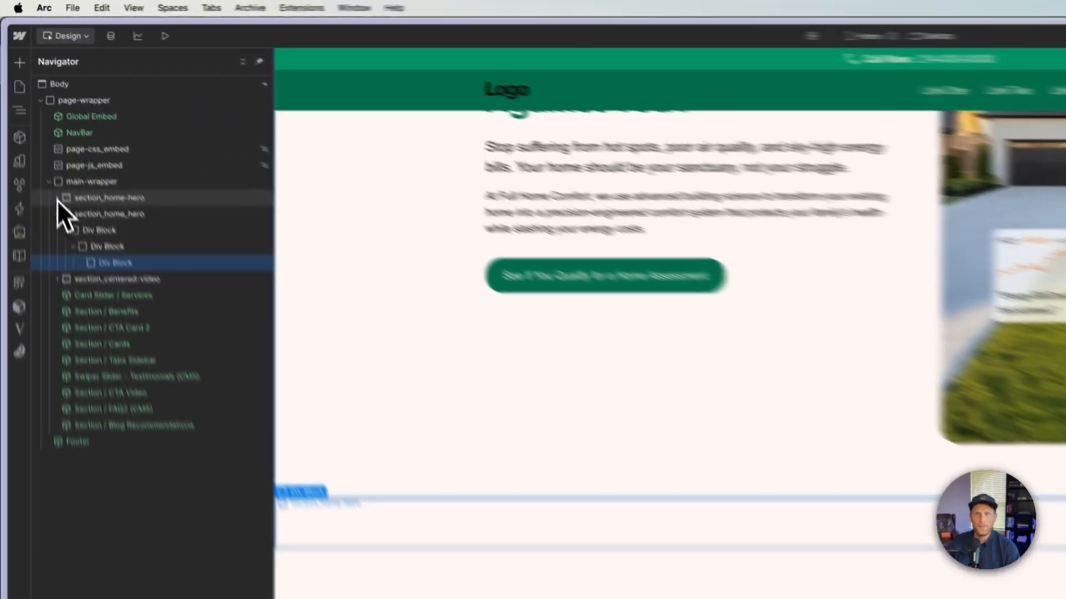
- Expand section_home-hero for reference and apply the existing class padding-global to the outermost div block in section_home_hero
{"action": "left_click", "coordinate": [35, 121]}
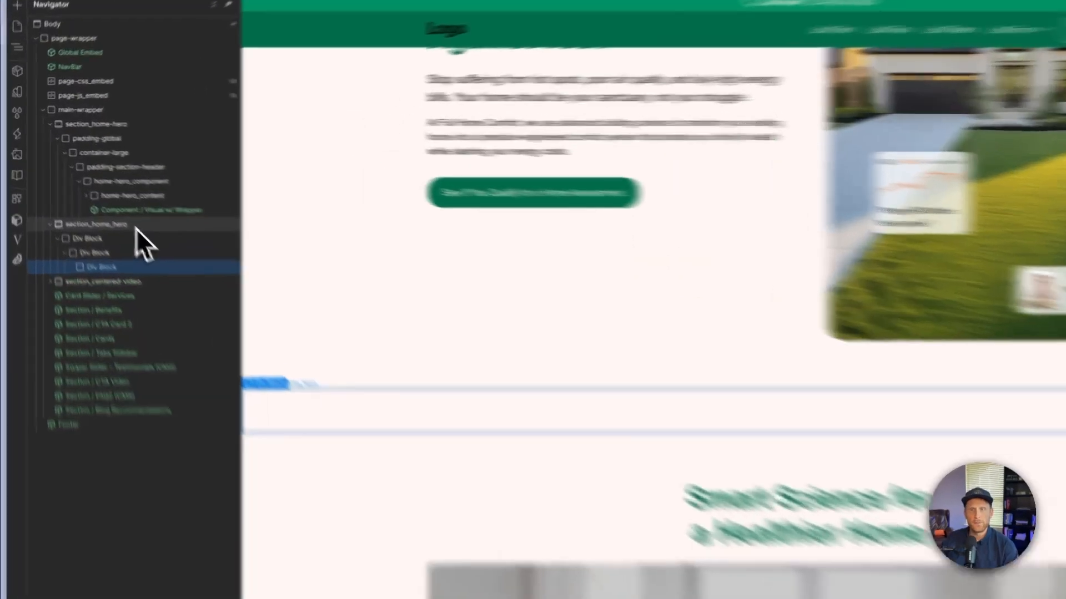
{"action": "left_click", "coordinate": [90, 192]}
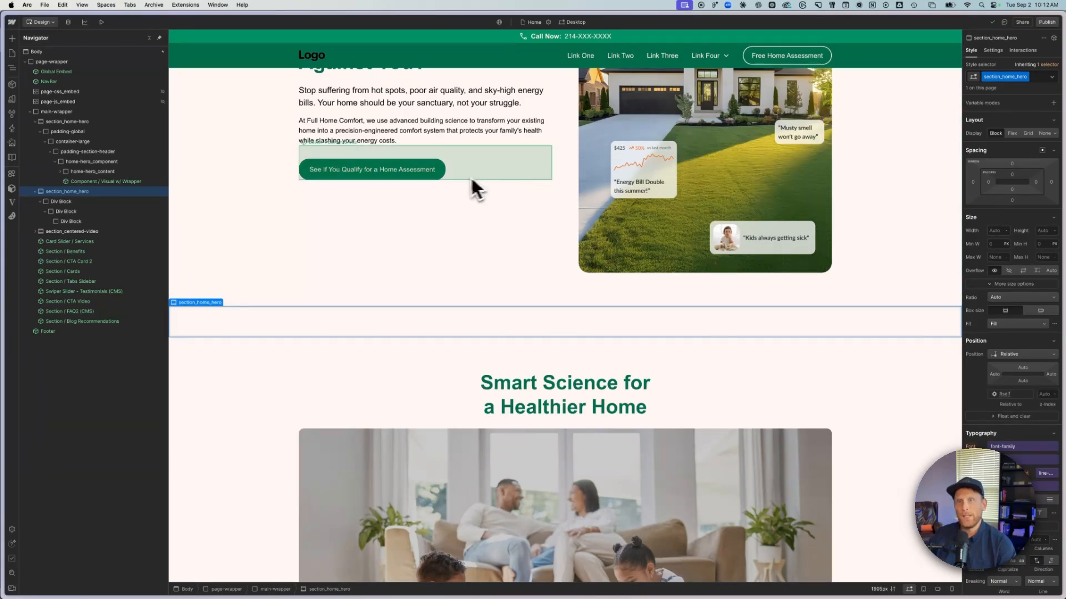
{"action": "left_click", "coordinate": [86, 201]}
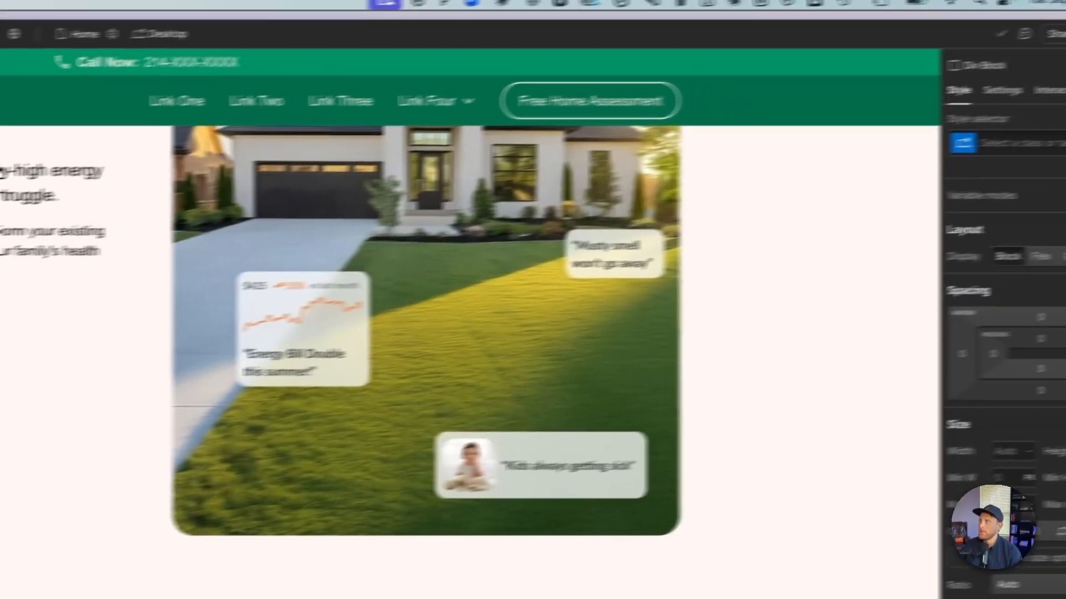
{"action": "left_click", "coordinate": [983, 150]}
{"action": "type", "text": "paddin"}
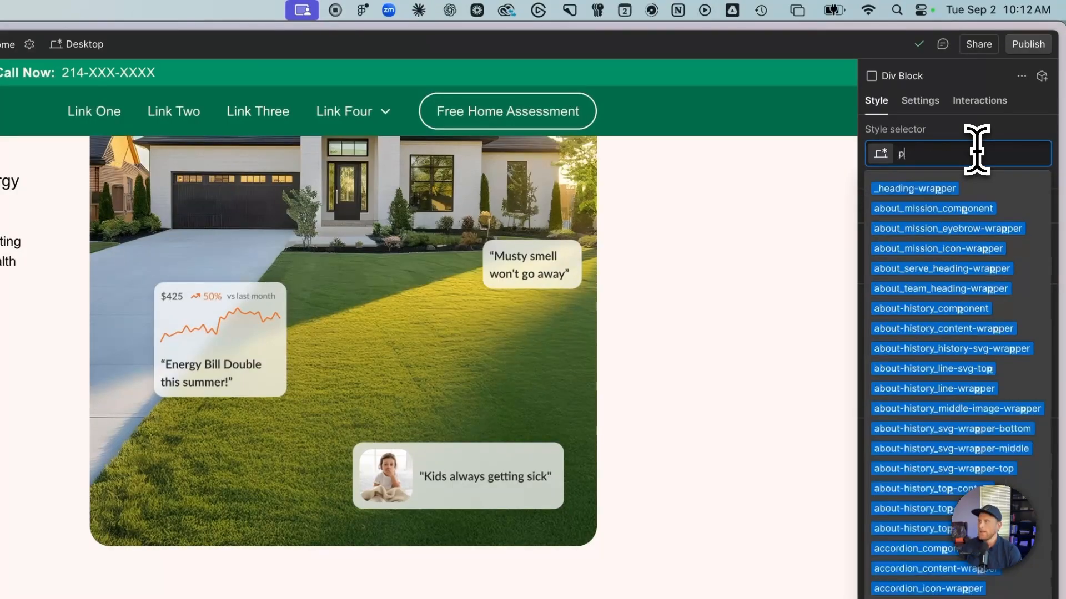
{"action": "type", "text": "g-globa"}
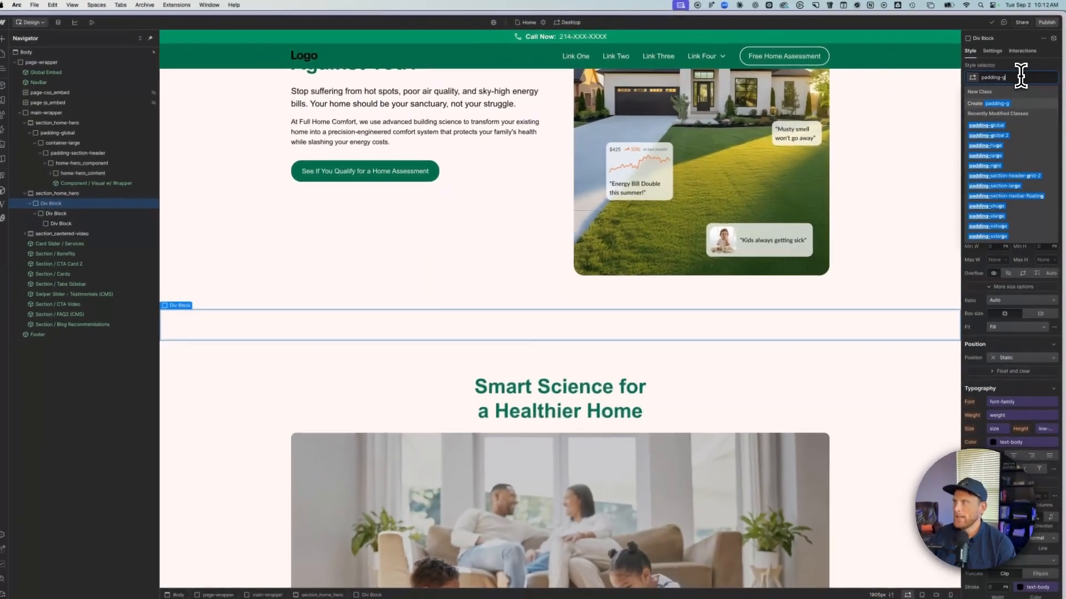
{"action": "type", "text": "l"}
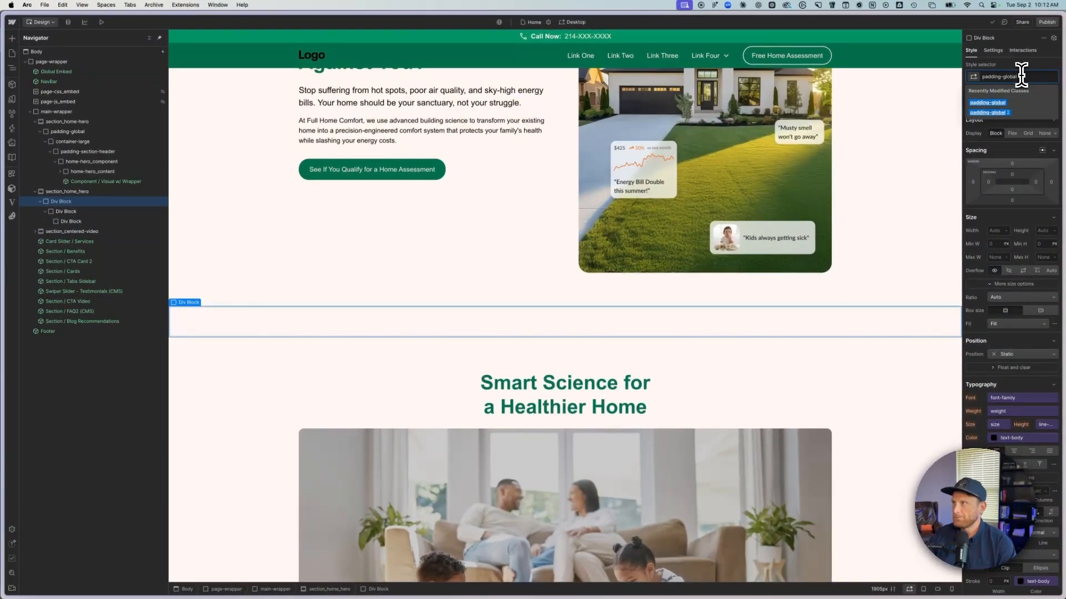
{"action": "key", "text": "Return"}
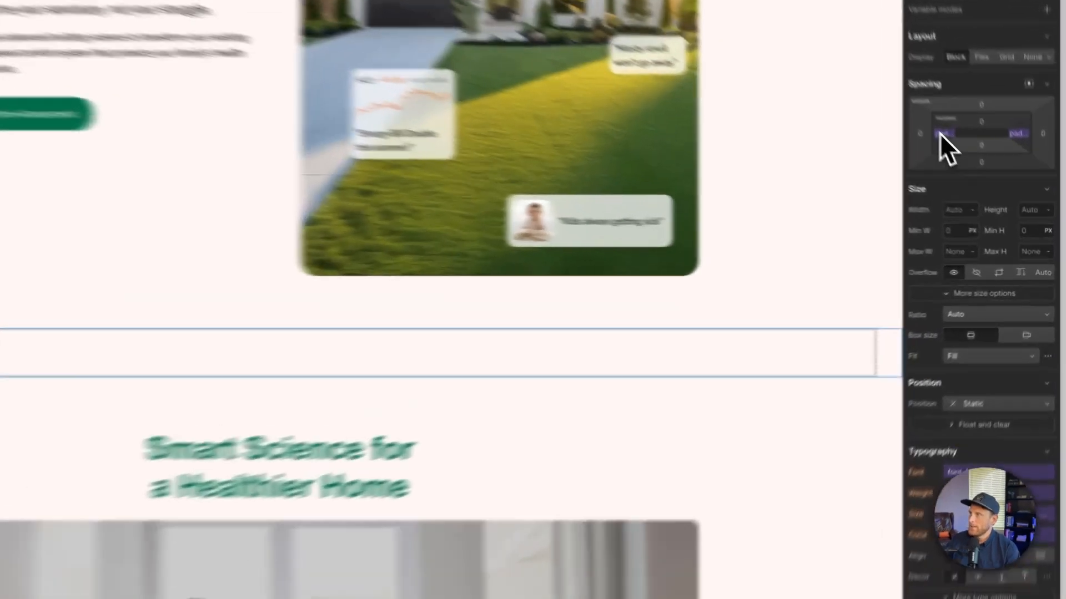
- Inspect the variable connected to the left padding of the padding-global class
{"action": "left_click", "coordinate": [986, 183]}
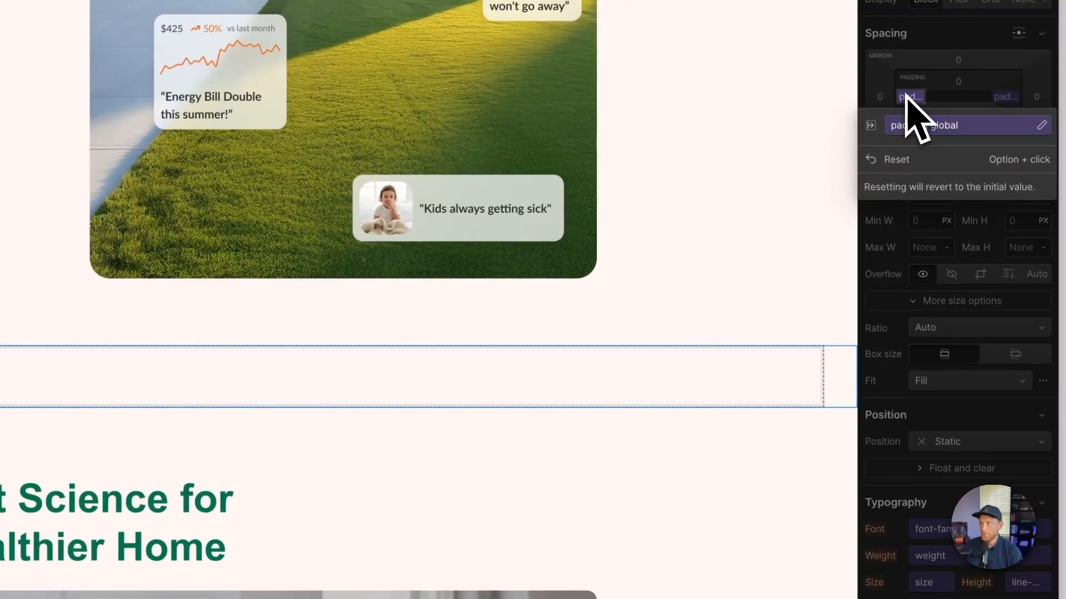
{"action": "left_click", "coordinate": [907, 96]}
{"action": "left_click", "coordinate": [907, 97]}
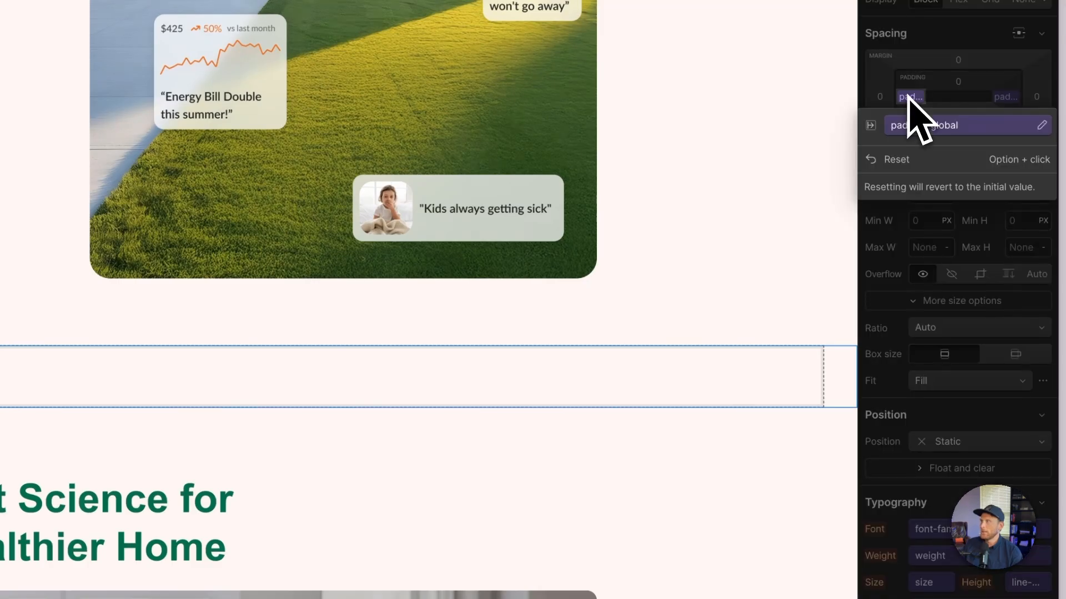
{"action": "left_click", "coordinate": [959, 131]}
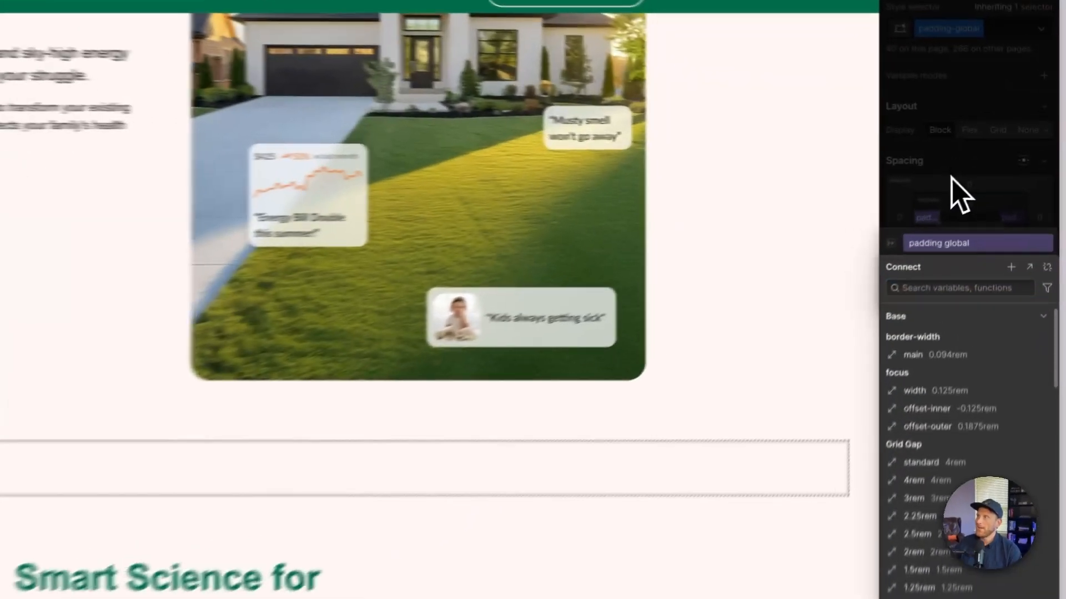
{"action": "left_click", "coordinate": [1002, 161]}
{"action": "left_click", "coordinate": [1002, 160]}
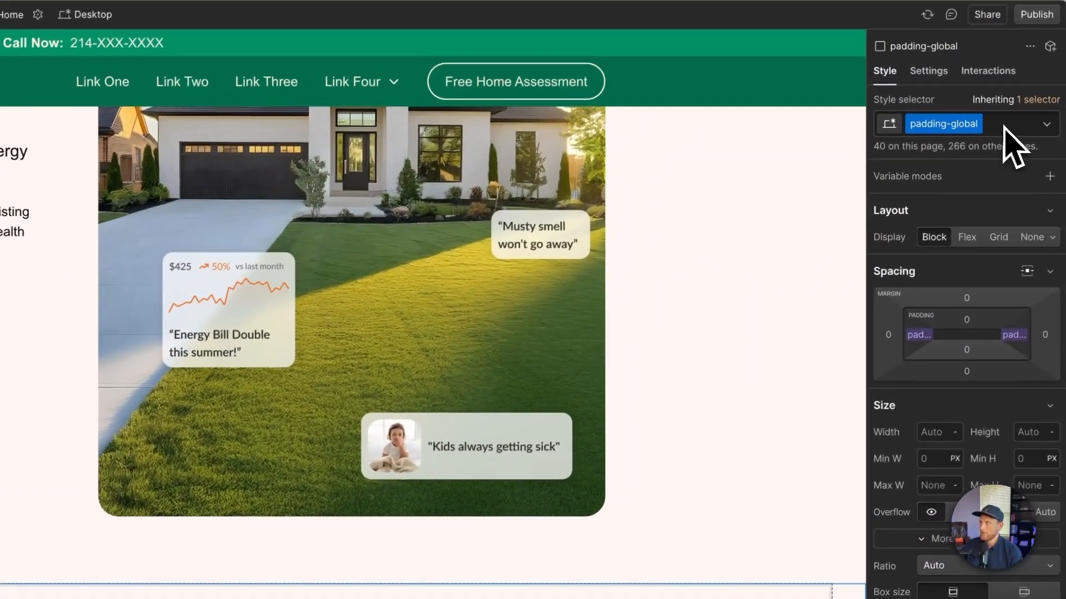
- Replace the padding-global class on the outermost div in section_home_hero with a new class named padding-global-3
{"action": "left_click", "coordinate": [1004, 126]}
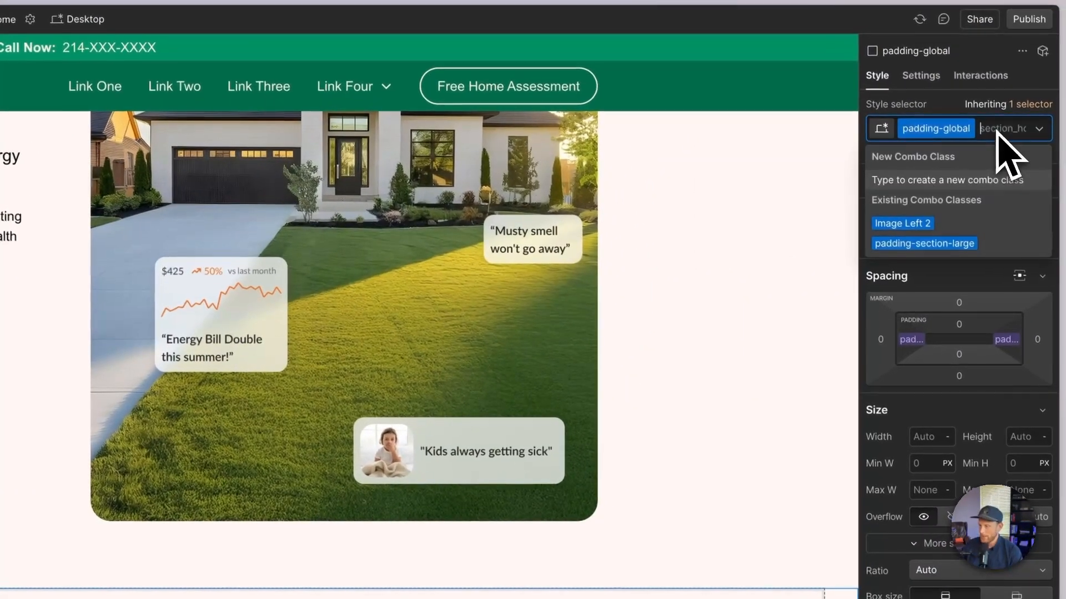
{"action": "key", "text": "BackSpace"}
{"action": "type", "text": "padding-glo"}
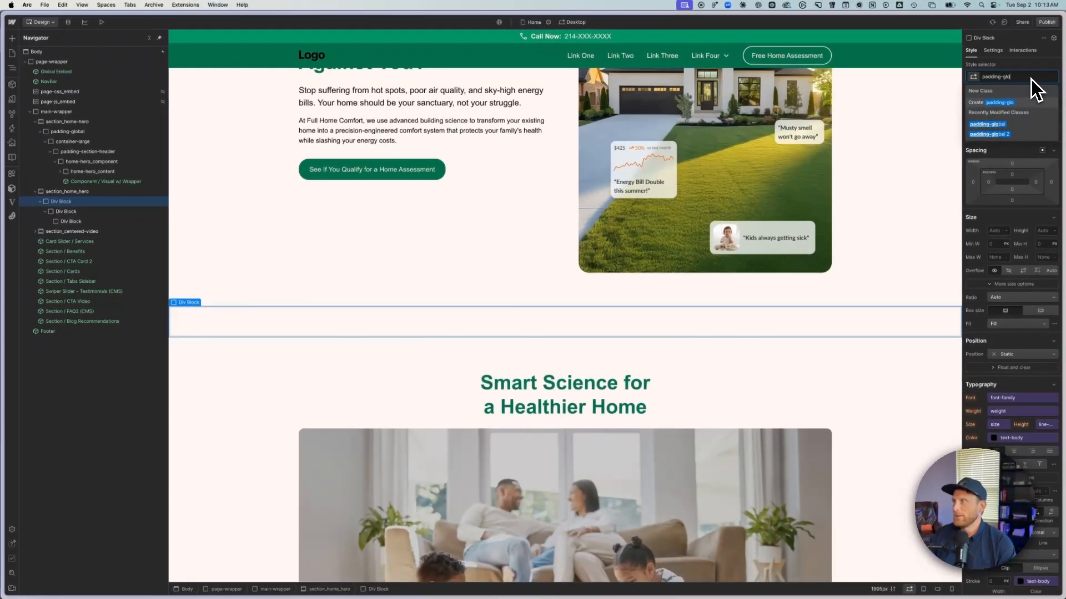
{"action": "type", "text": "bal-"}
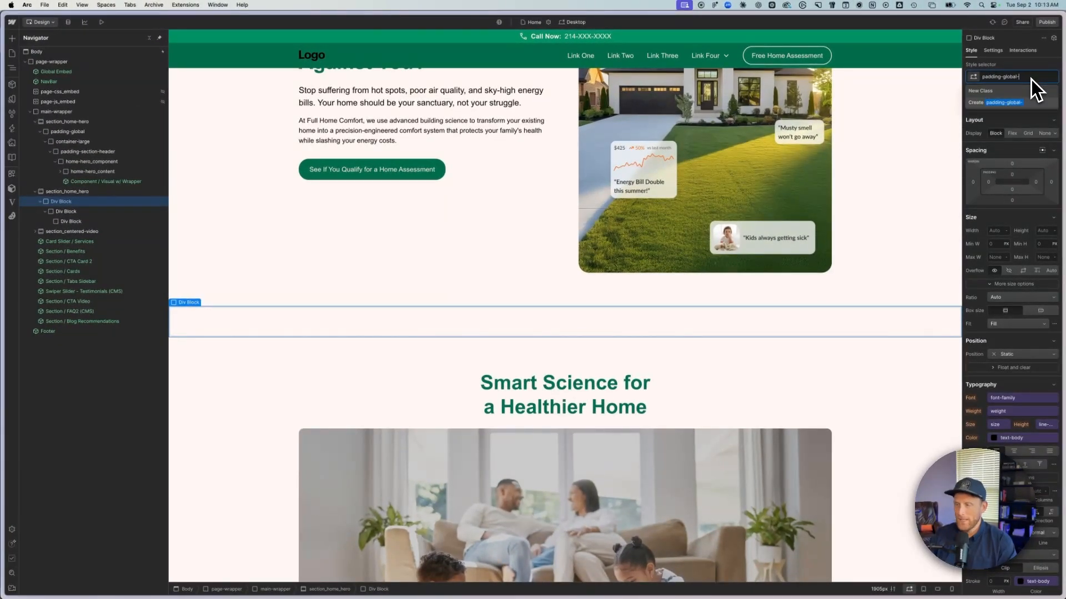
{"action": "type", "text": "3"}
{"action": "key", "text": "Return"}
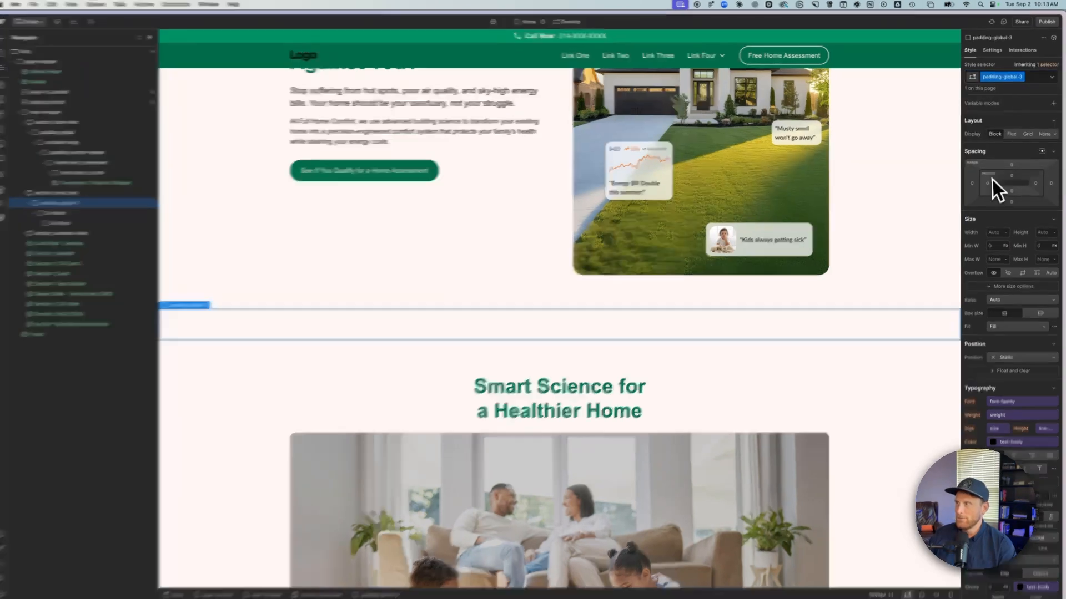
- Set the left and right padding of padding-global-3 to 2.5rem
{"action": "left_click", "coordinate": [993, 180]}
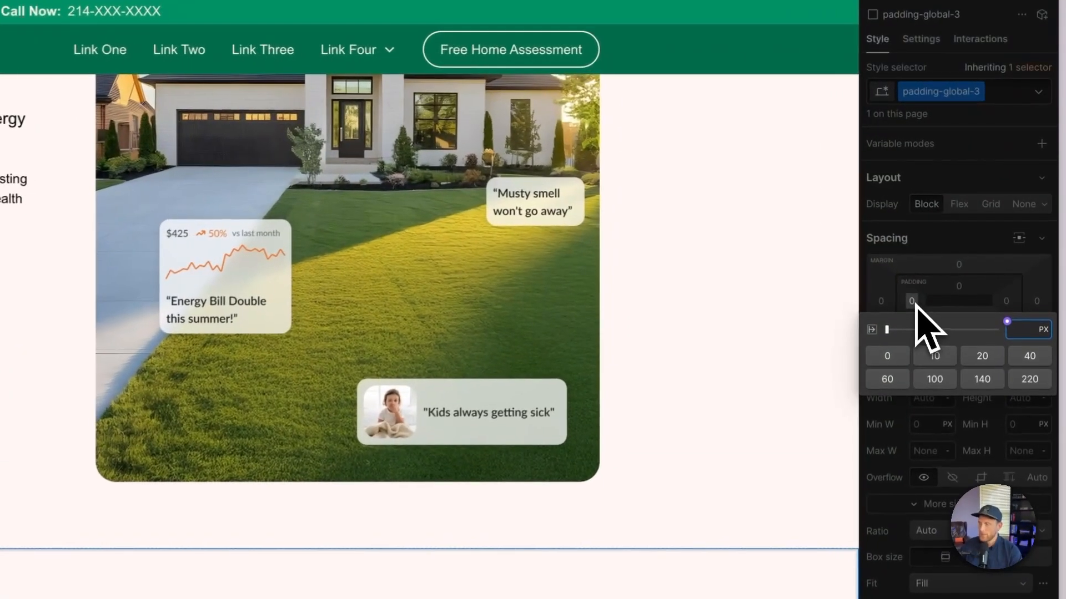
{"action": "type", "text": "2.5"}
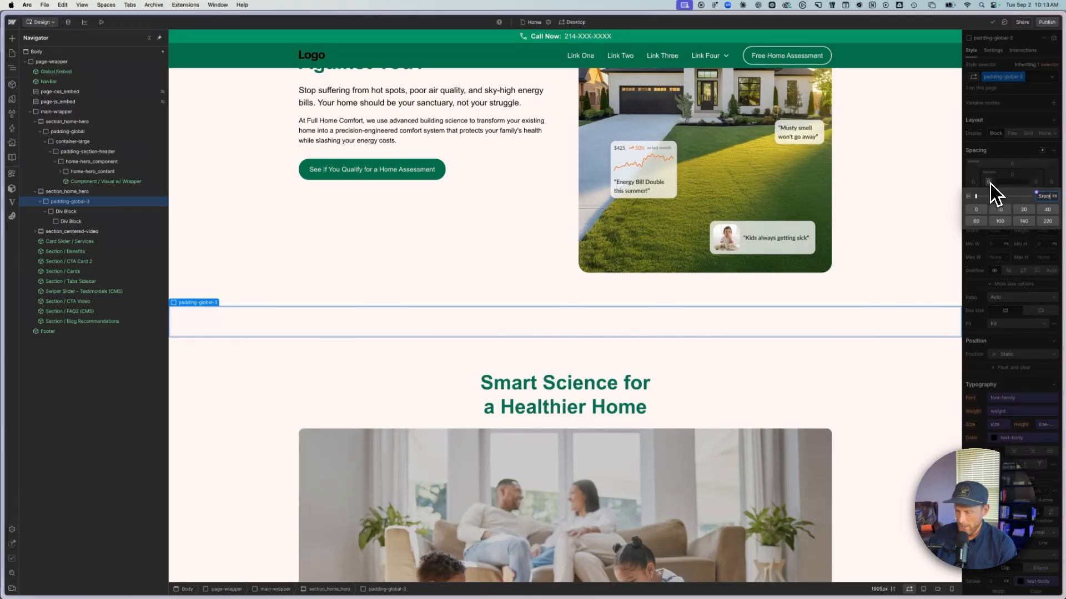
{"action": "key", "text": "Return"}
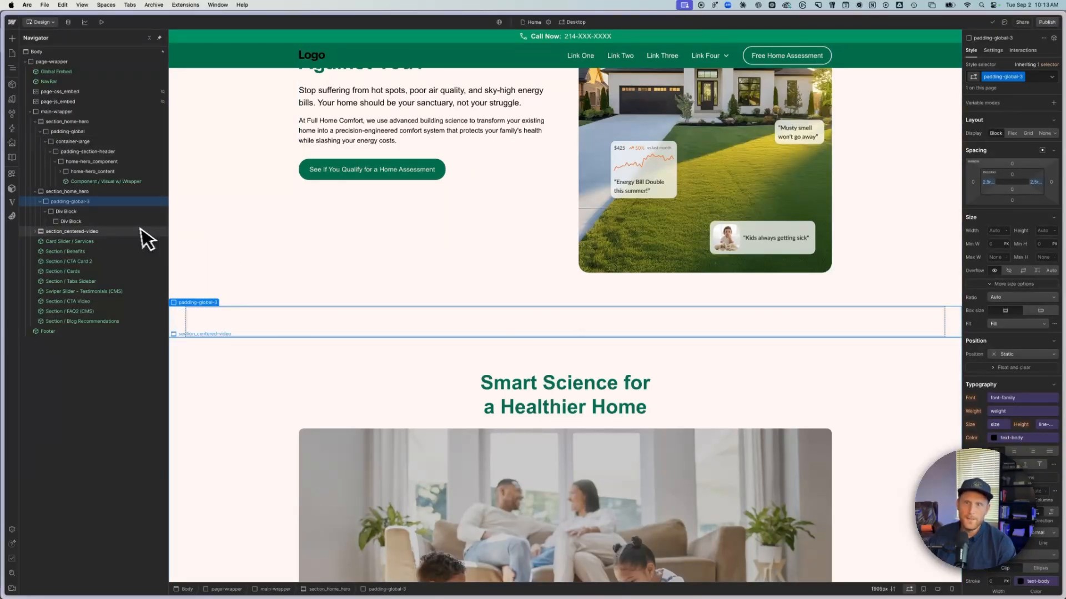
- Create the class container-2 on the div block directly inside padding-global-3
{"action": "left_click", "coordinate": [84, 212]}
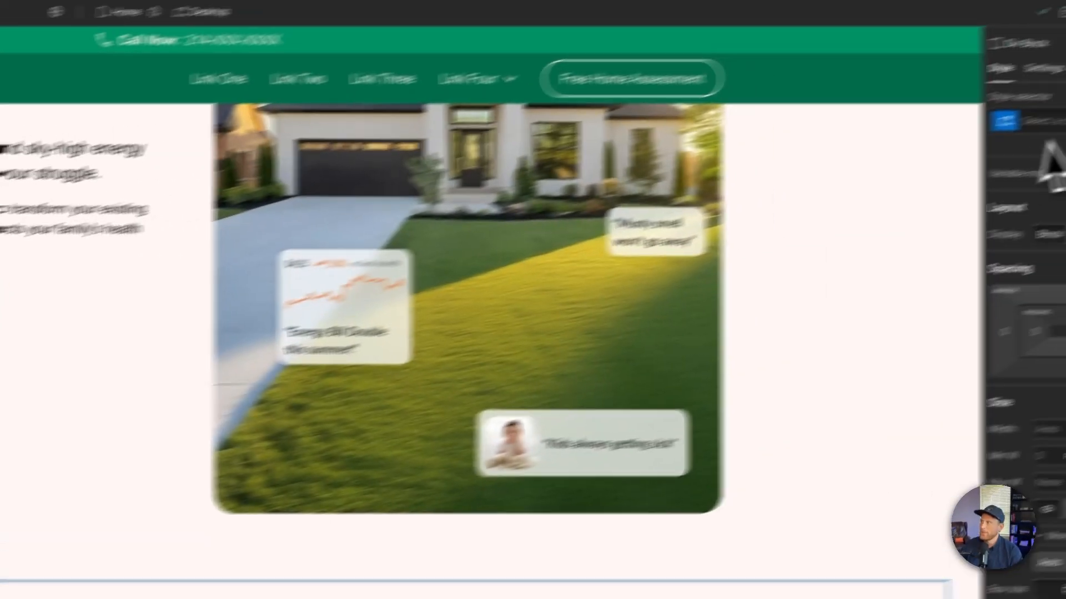
{"action": "left_click", "coordinate": [959, 150]}
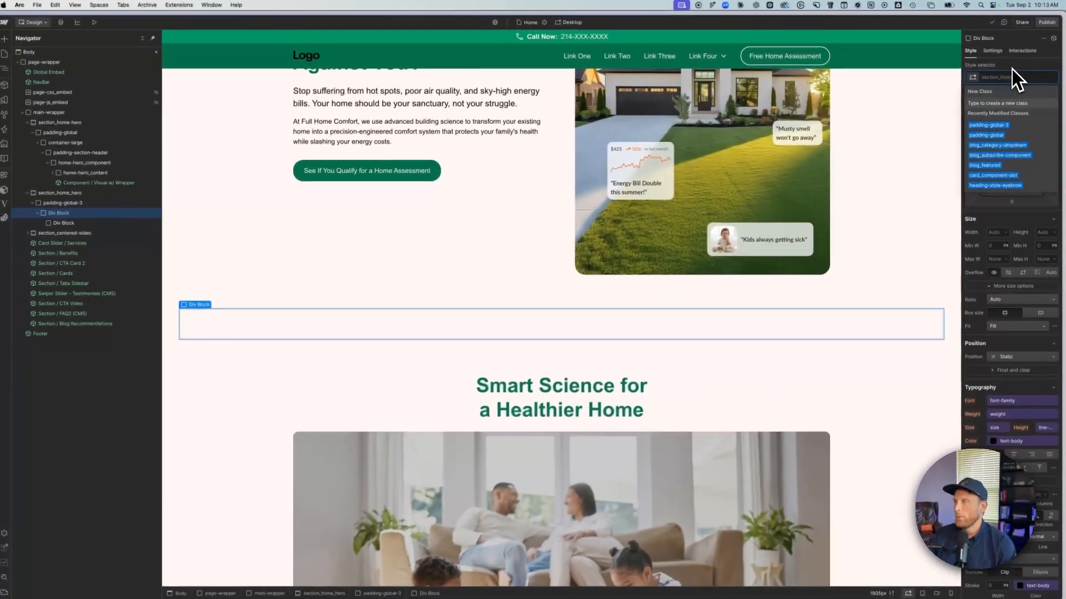
{"action": "type", "text": "co"}
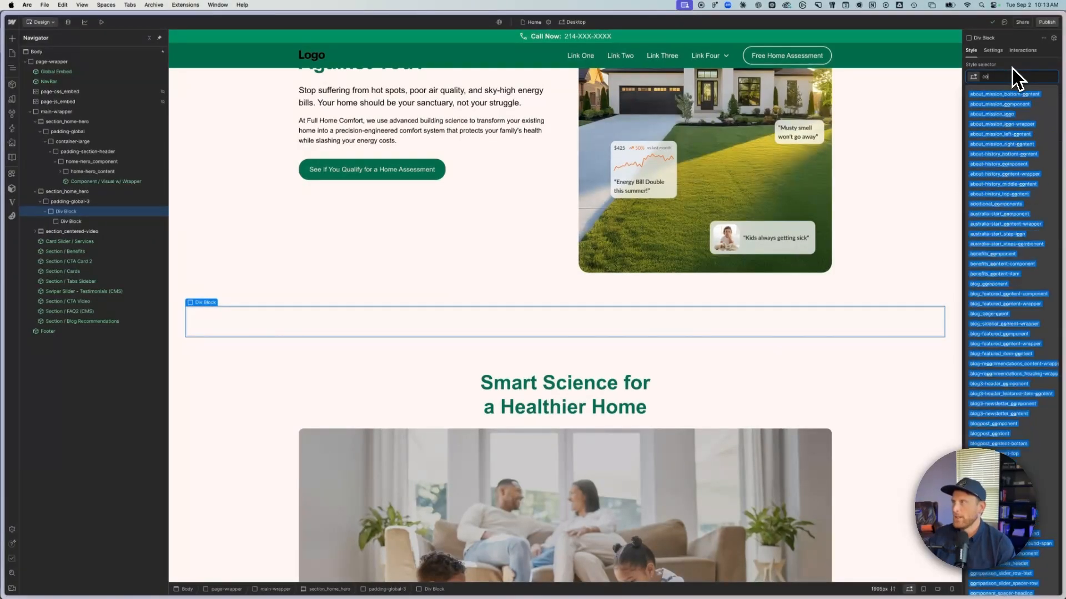
{"action": "type", "text": "ntainer-"}
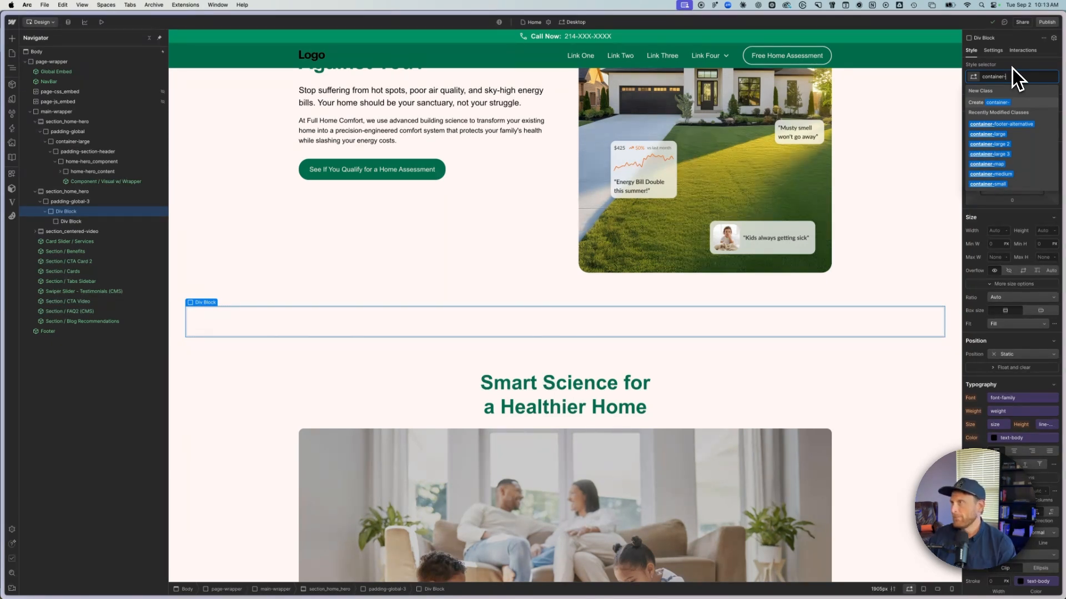
{"action": "type", "text": "2"}
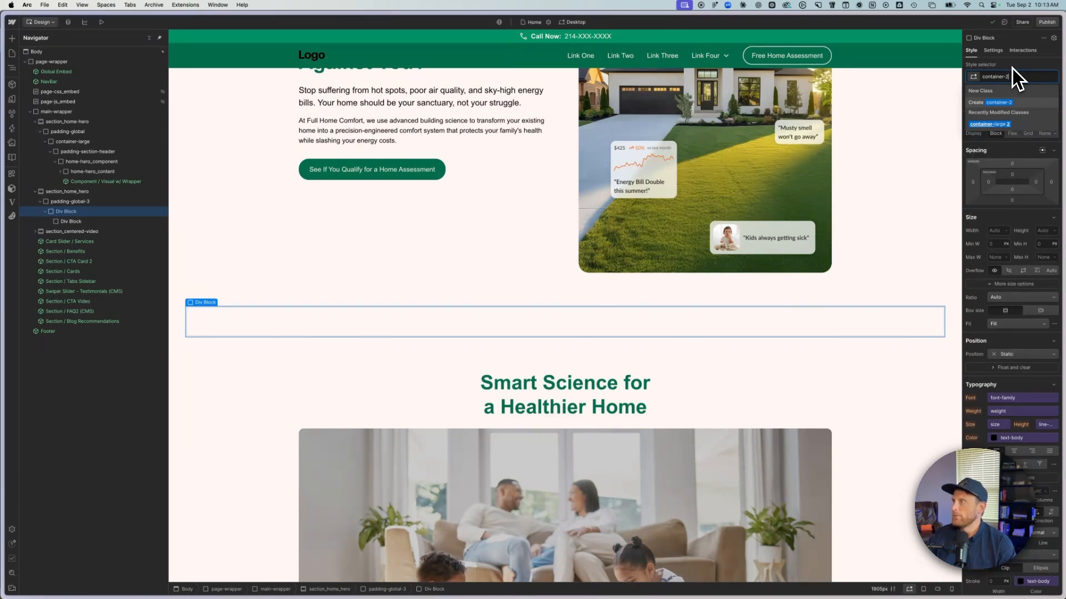
{"action": "key", "text": "Return"}
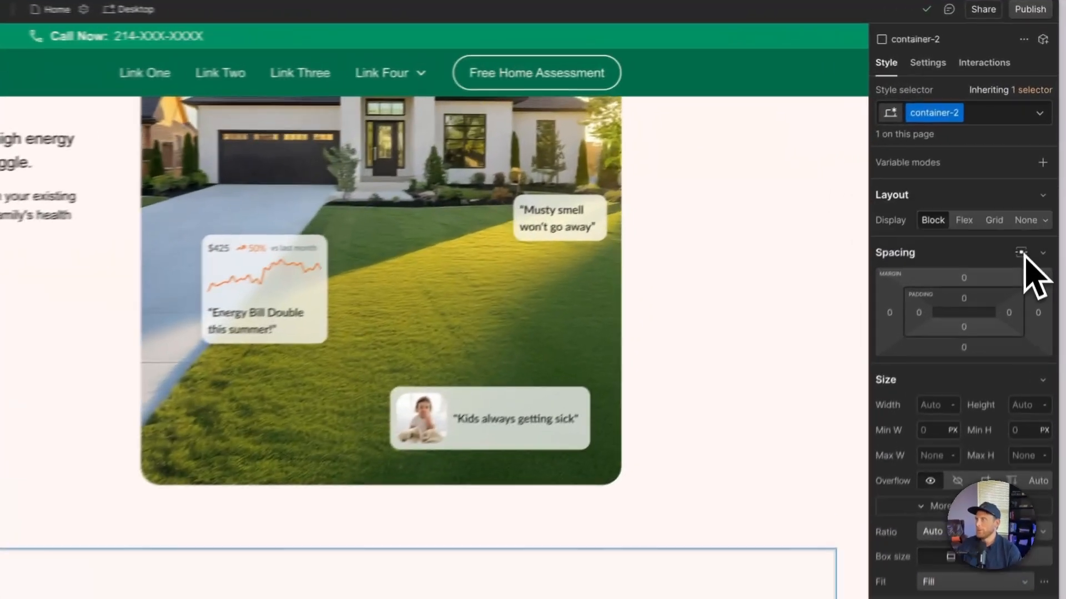
- Centre container-2 horizontally with auto side margins and set its maximum width to 90rem
{"action": "left_click", "coordinate": [1042, 150]}
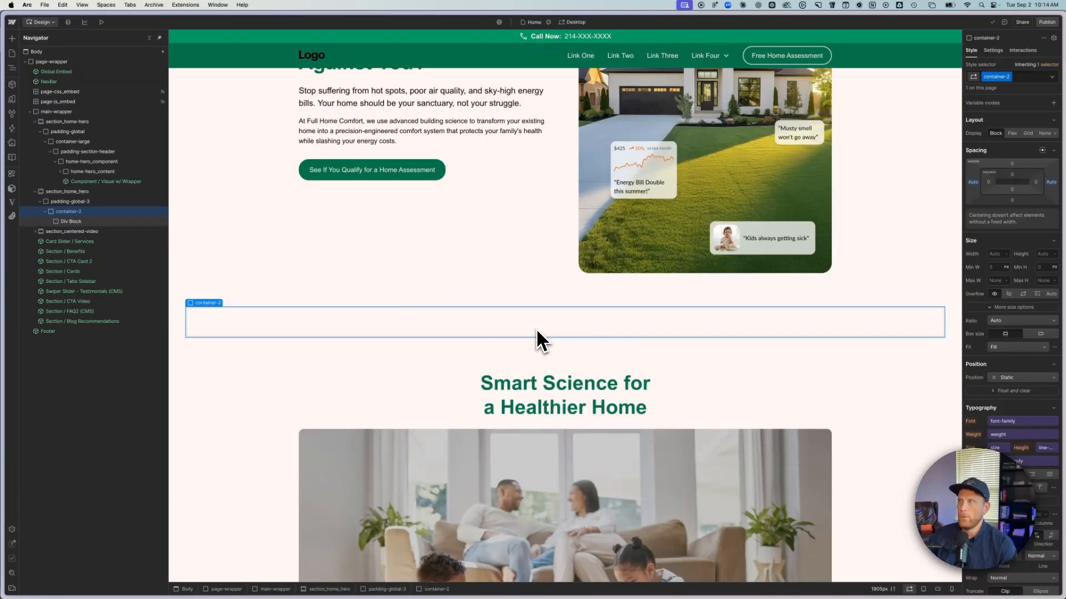
{"action": "left_click", "coordinate": [997, 280]}
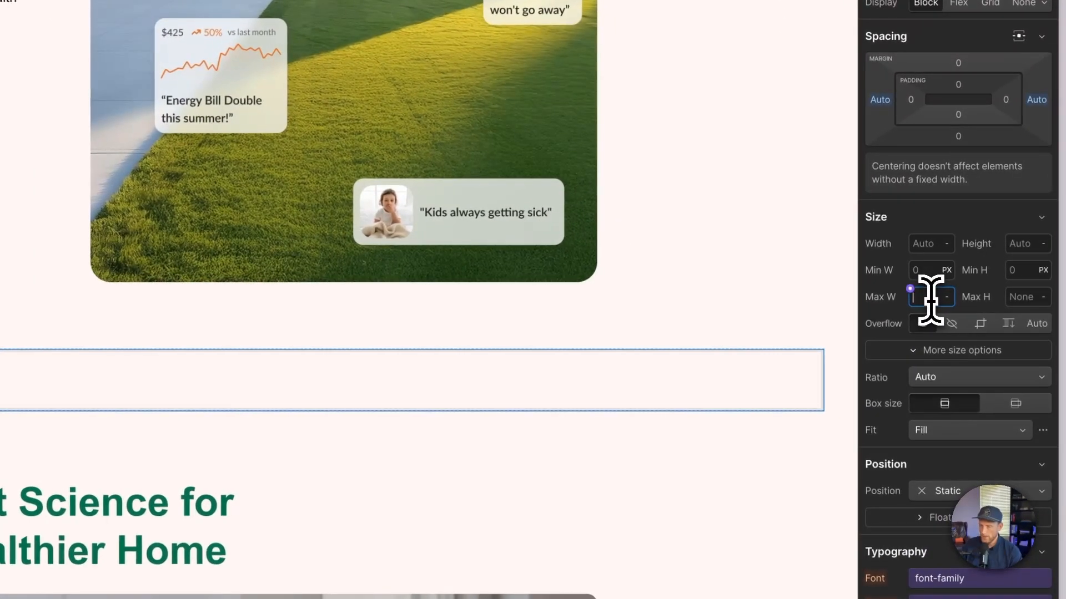
{"action": "type", "text": "90"}
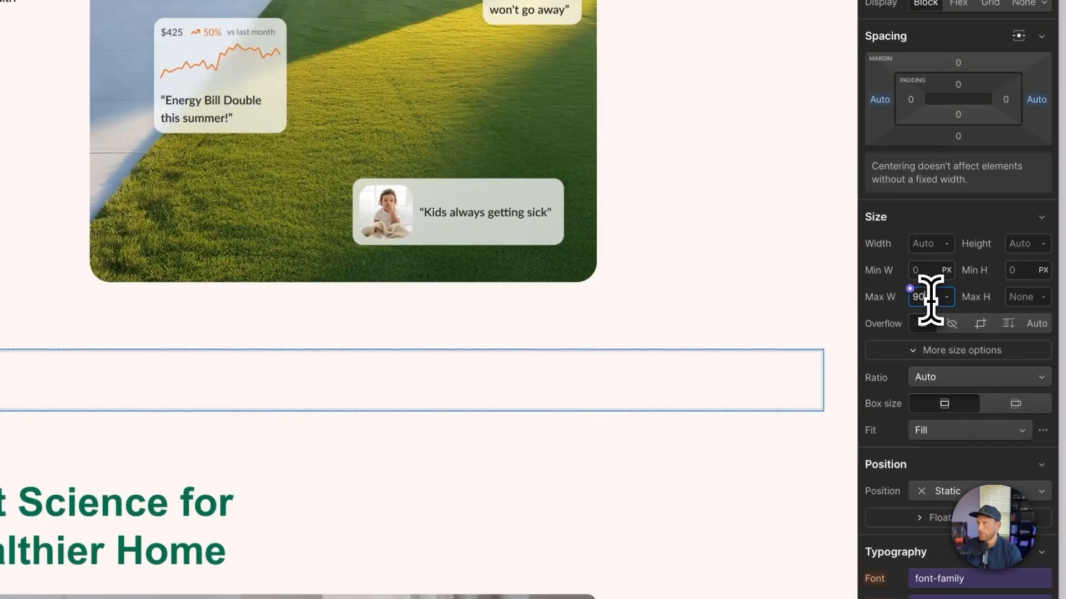
{"action": "type", "text": "rem"}
{"action": "key", "text": "Return"}
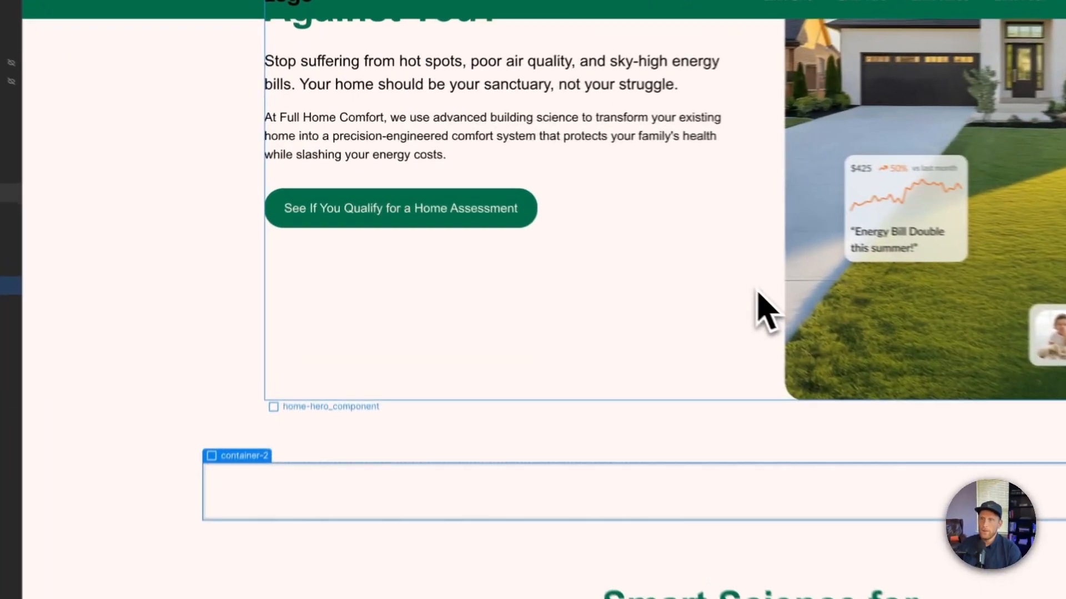
- Check the maximum width setting of container-large in the existing section_home-hero for comparison
{"action": "left_click", "coordinate": [756, 291]}
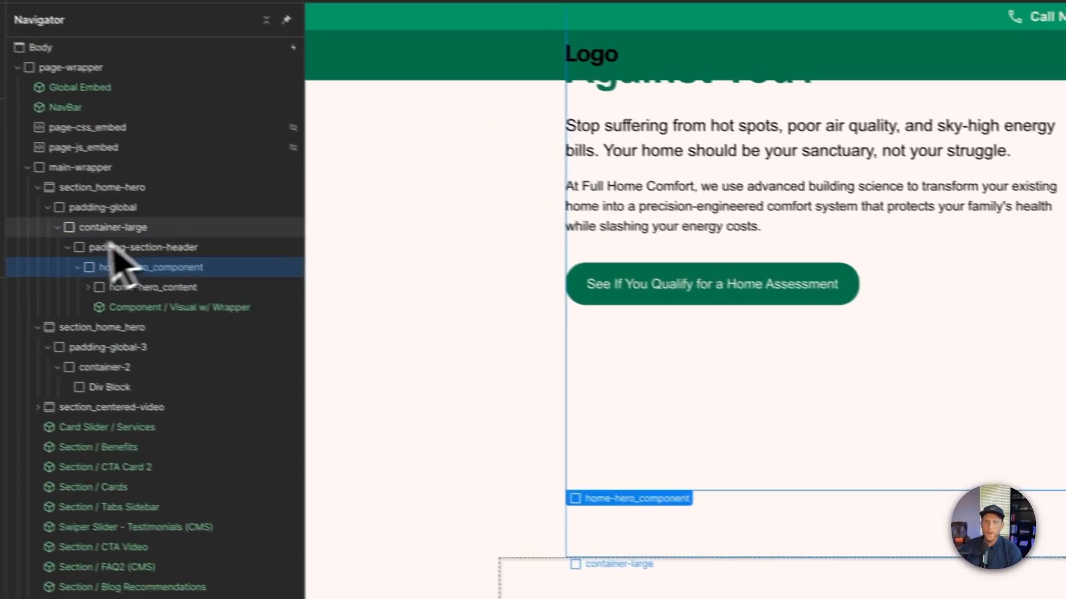
{"action": "left_click", "coordinate": [161, 235]}
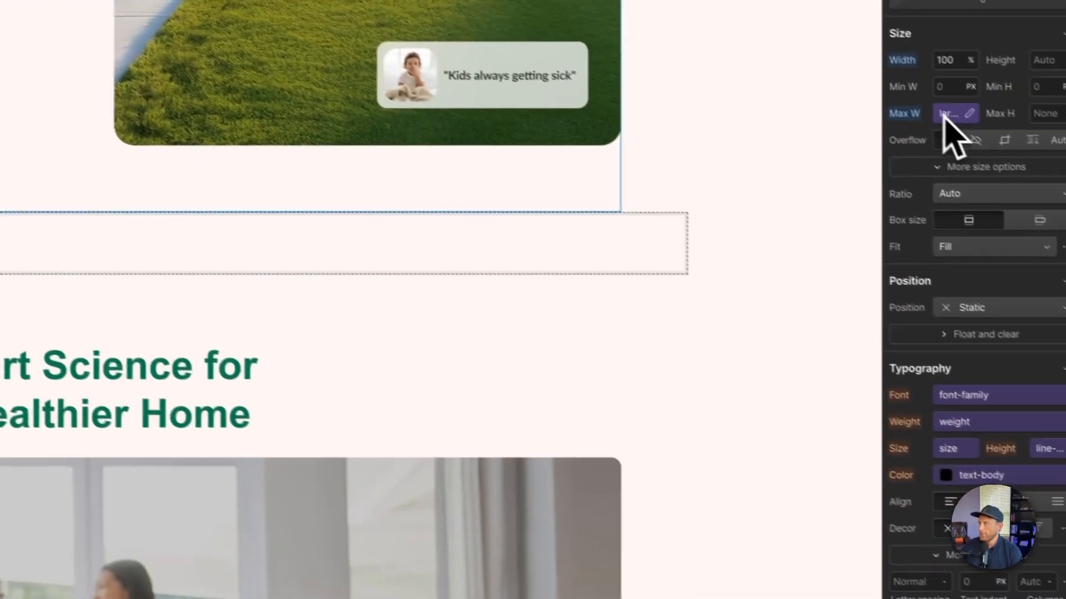
{"action": "left_click", "coordinate": [944, 115]}
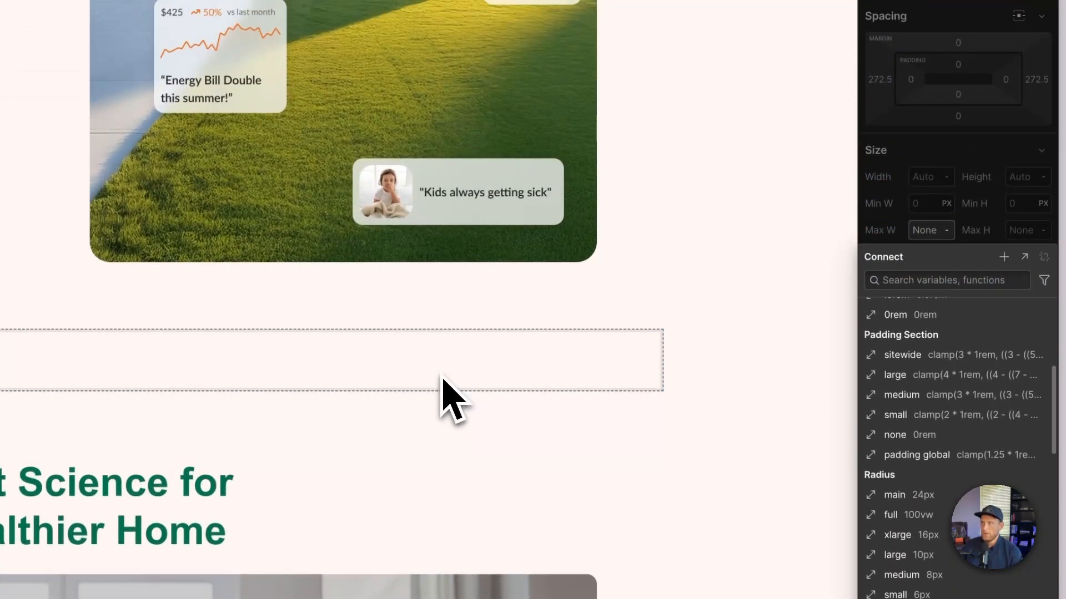
{"action": "left_click", "coordinate": [882, 236]}
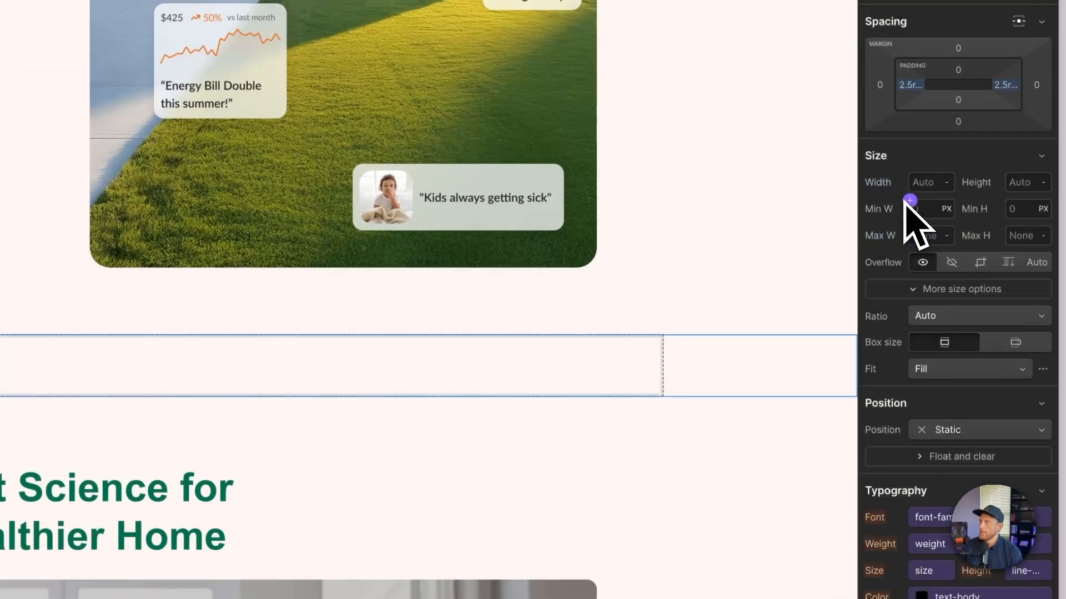
- Set the maximum width of container-2 to 80rem
{"action": "left_click", "coordinate": [599, 372]}
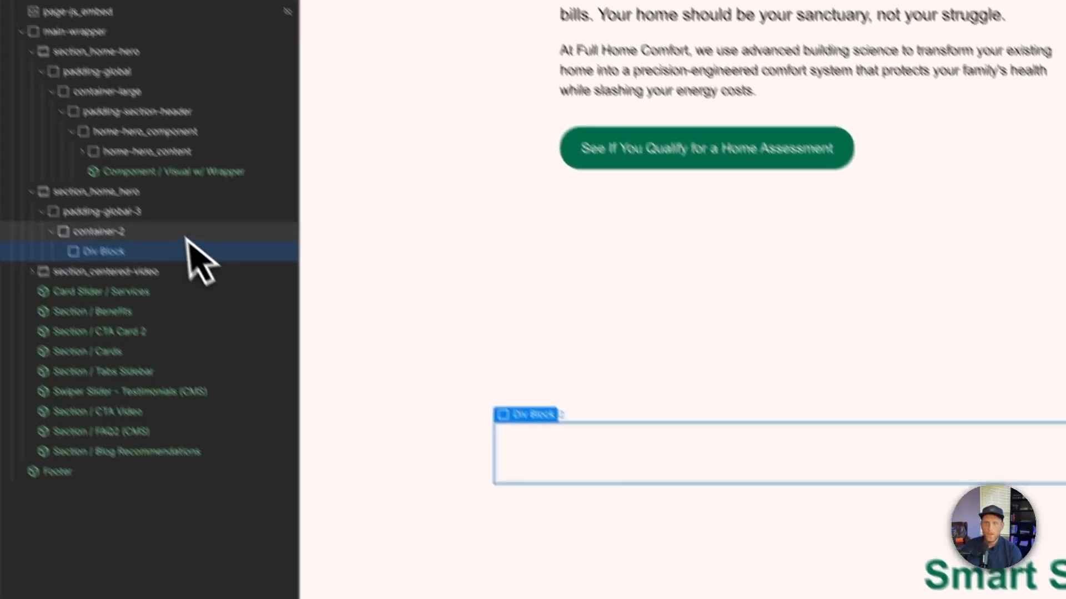
{"action": "left_click", "coordinate": [184, 233]}
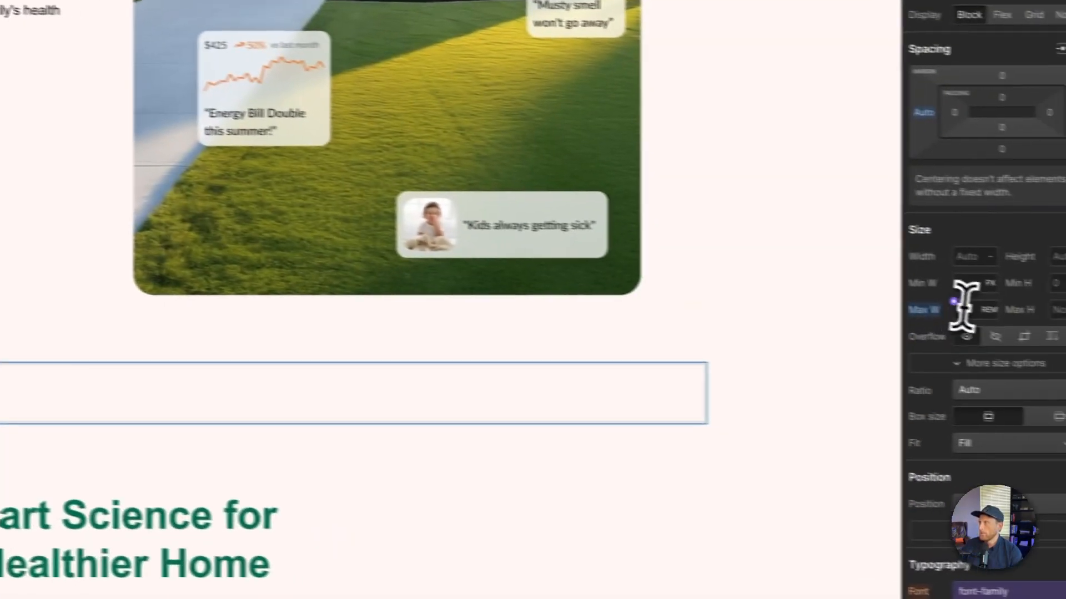
{"action": "left_click", "coordinate": [972, 307]}
{"action": "type", "text": "80"}
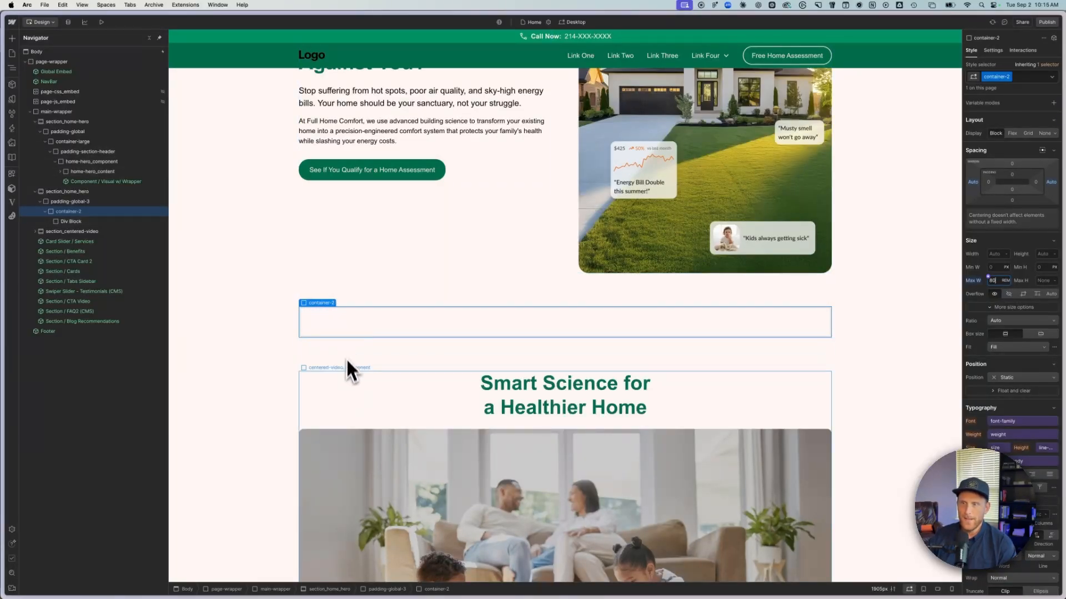
- Compare the width and alignment of container-2 with the content of the other page sections
{"action": "scroll", "coordinate": [348, 466], "scroll_direction": "down", "scroll_amount": 2}
{"action": "scroll", "coordinate": [347, 467], "scroll_direction": "down", "scroll_amount": 8}
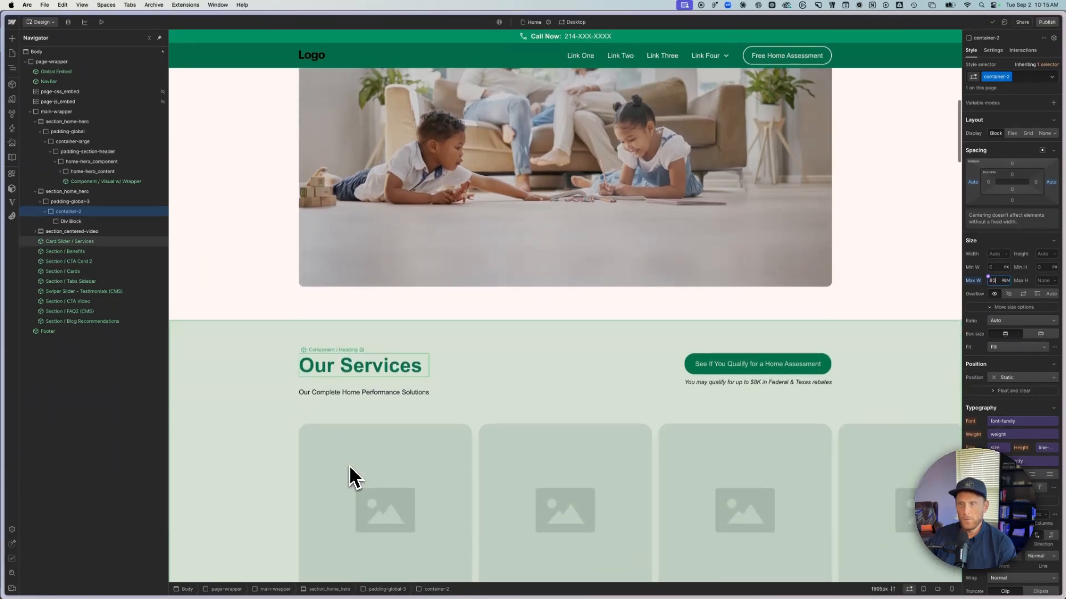
{"action": "scroll", "coordinate": [351, 469], "scroll_direction": "down", "scroll_amount": 8}
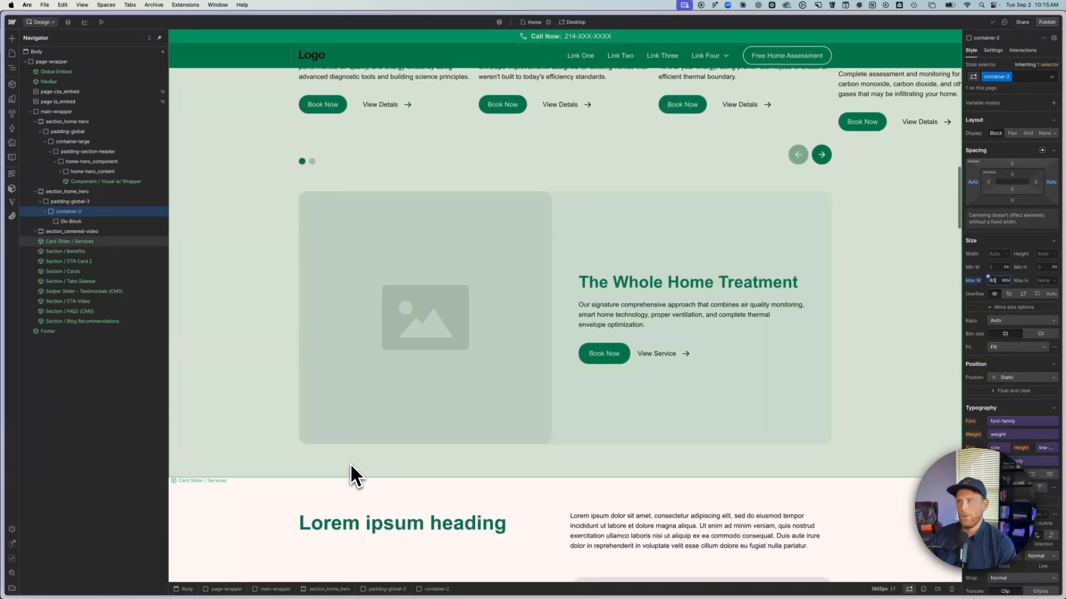
{"action": "scroll", "coordinate": [787, 477], "scroll_direction": "down", "scroll_amount": 2}
{"action": "scroll", "coordinate": [787, 477], "scroll_direction": "down", "scroll_amount": 2}
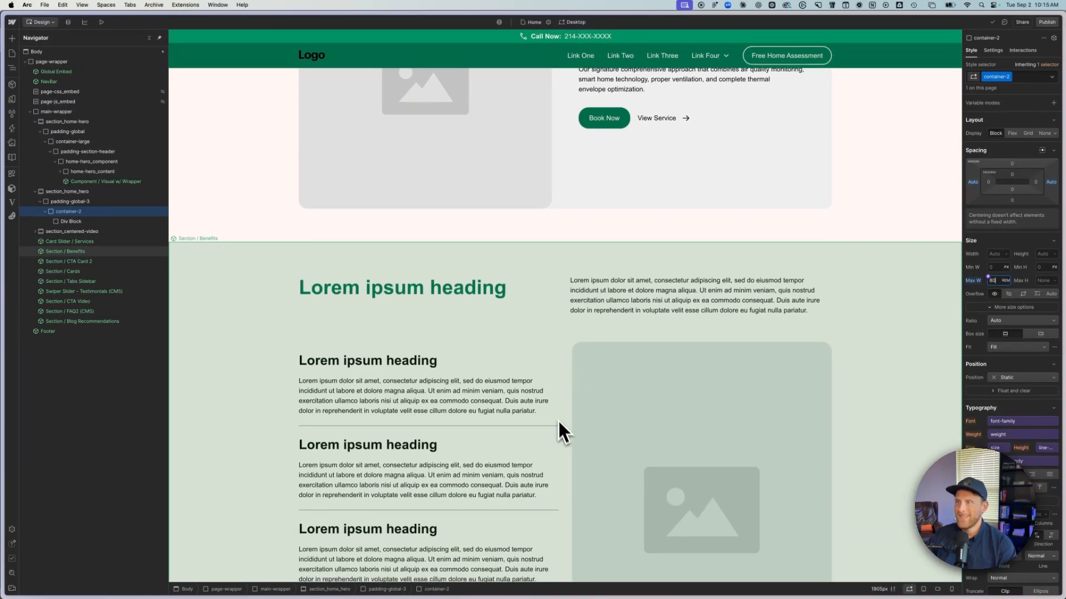
{"action": "scroll", "coordinate": [561, 432], "scroll_direction": "down", "scroll_amount": 10}
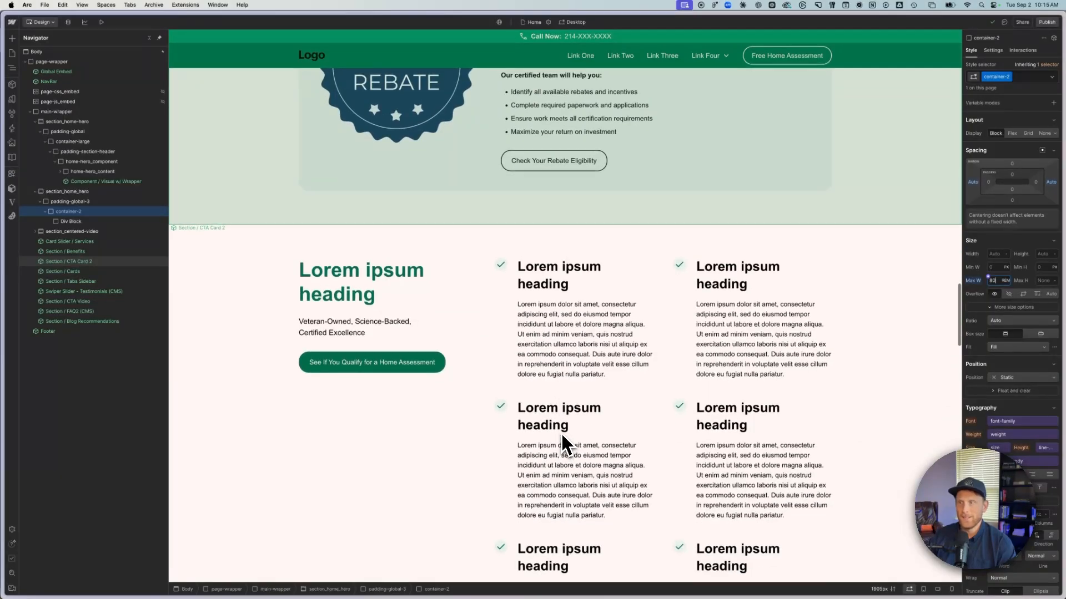
{"action": "scroll", "coordinate": [561, 432], "scroll_direction": "up", "scroll_amount": 20}
{"action": "scroll", "coordinate": [569, 419], "scroll_direction": "up", "scroll_amount": 8}
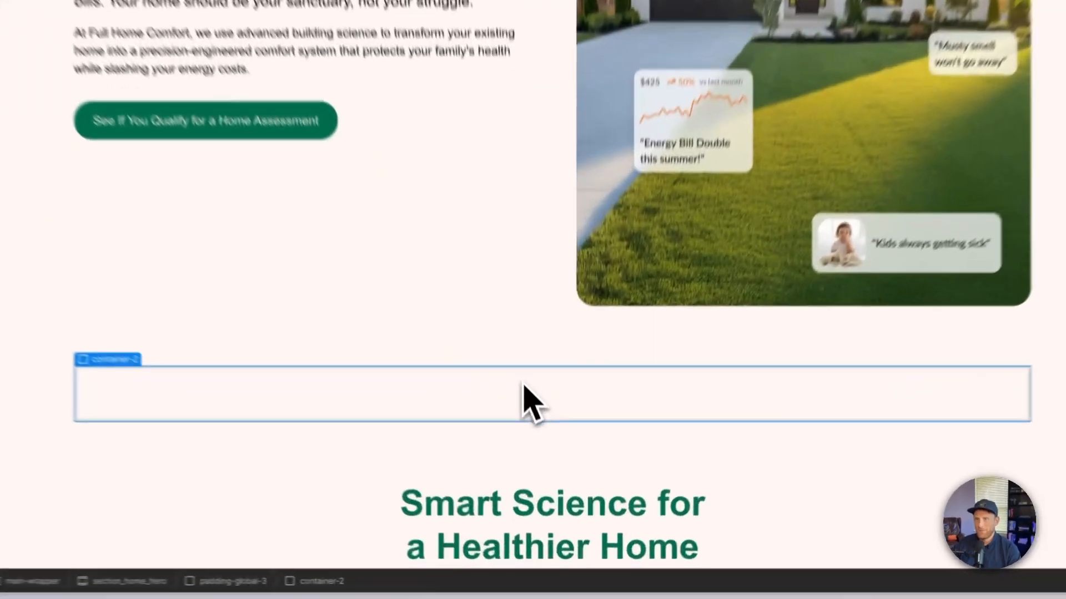
- Create the class padding-vertical-demo on the empty div block inside container-2
{"action": "left_click", "coordinate": [526, 399]}
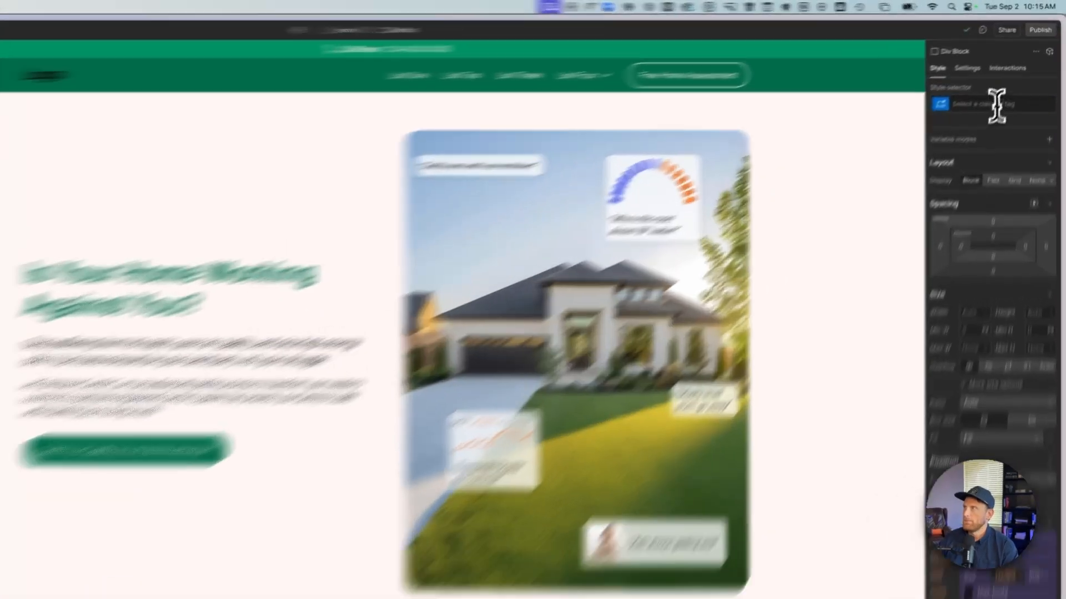
{"action": "left_click", "coordinate": [1012, 78]}
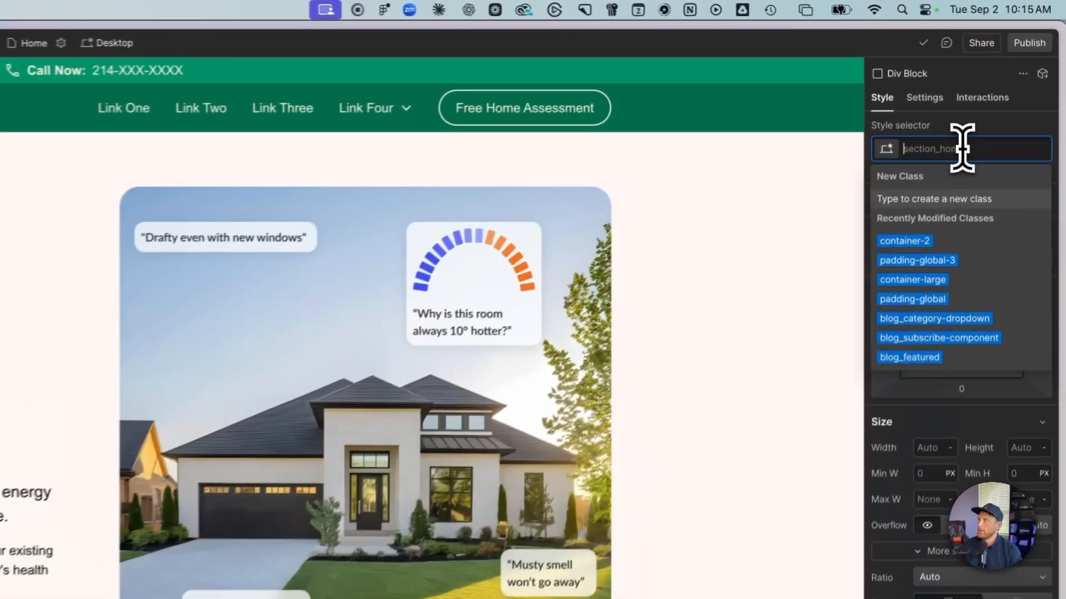
{"action": "type", "text": "padd"}
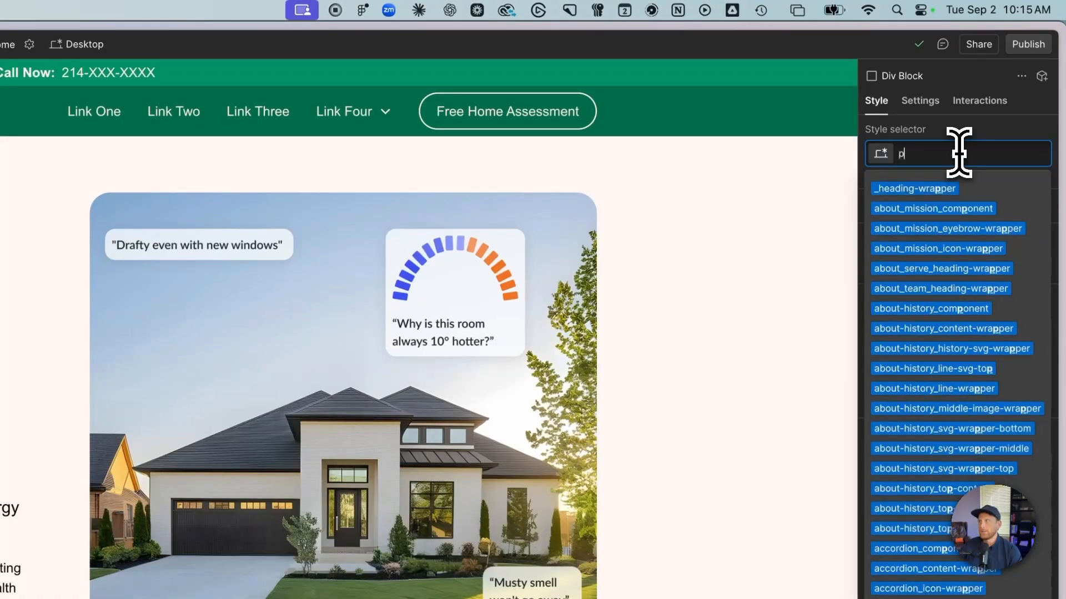
{"action": "type", "text": "ing-vertif"}
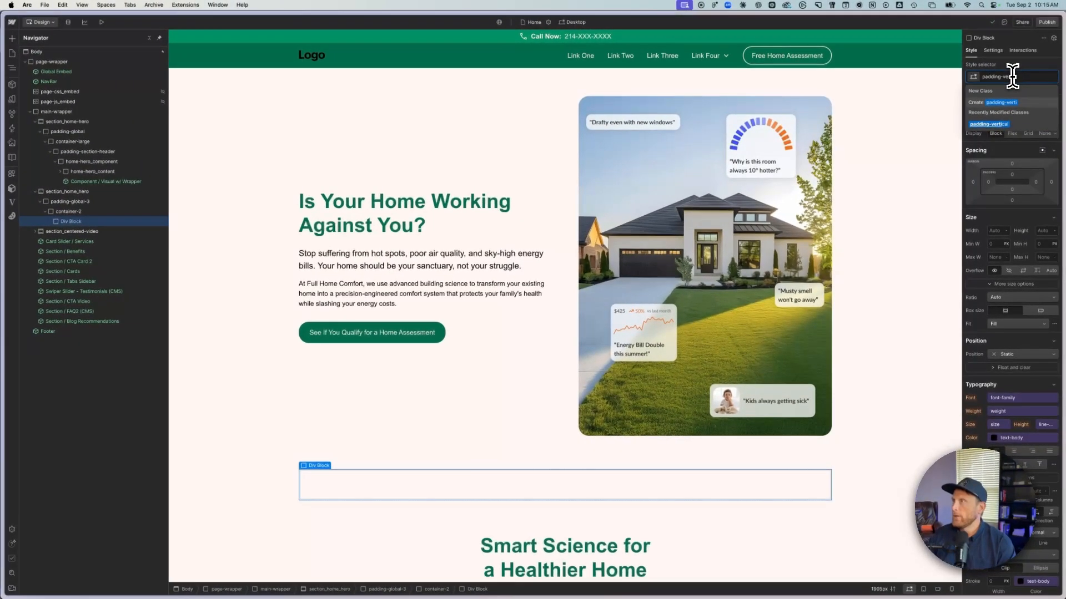
{"action": "key", "text": "BackSpace"}
{"action": "key", "text": "BackSpace"}
{"action": "key", "text": "BackSpace"}
{"action": "type", "text": "ical-"}
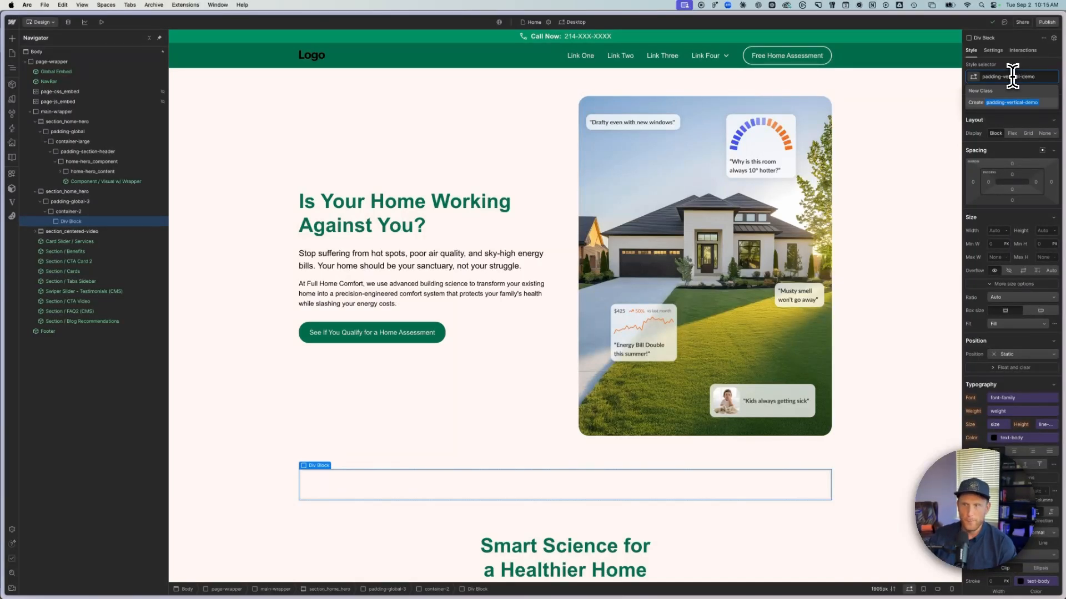
{"action": "type", "text": "demo"}
{"action": "key", "text": "Return"}
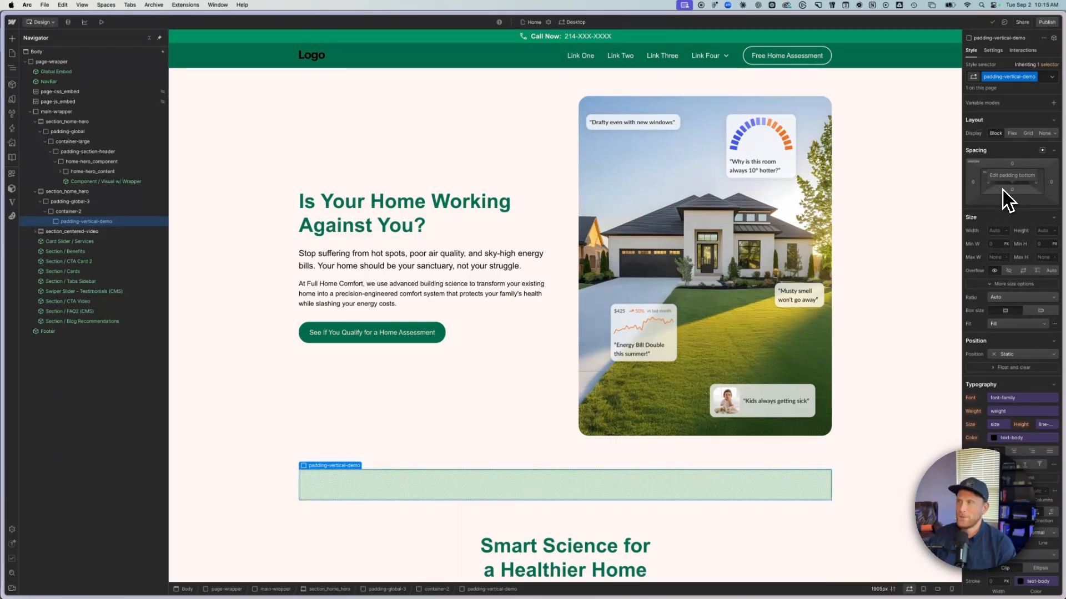
- Set the top and bottom padding of padding-vertical-demo to 4rem each
{"action": "scroll", "coordinate": [1004, 189], "scroll_direction": "down", "scroll_amount": 1}
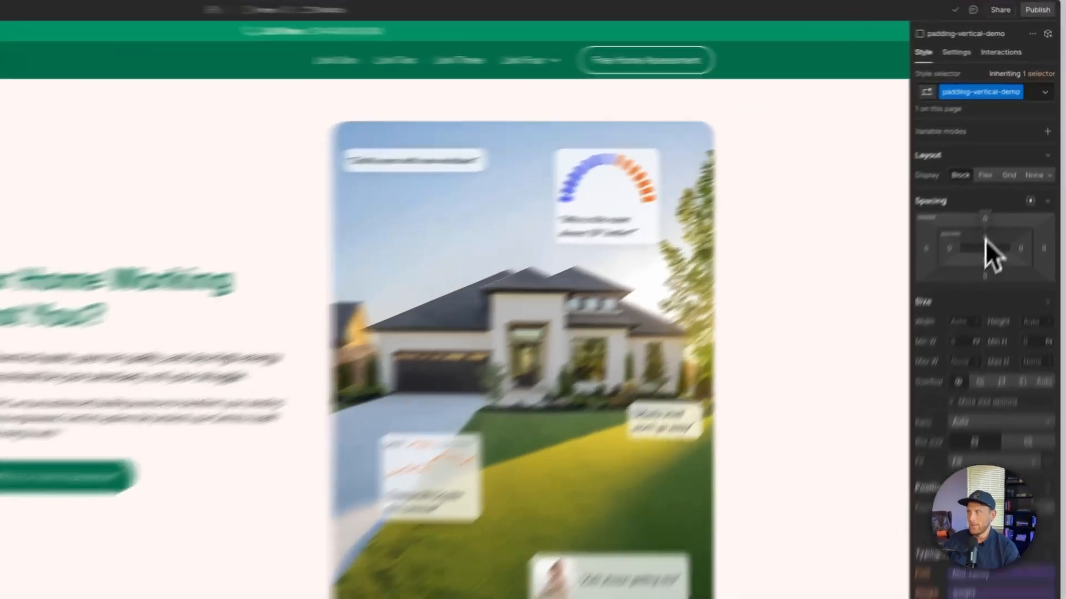
{"action": "left_click", "coordinate": [1012, 173]}
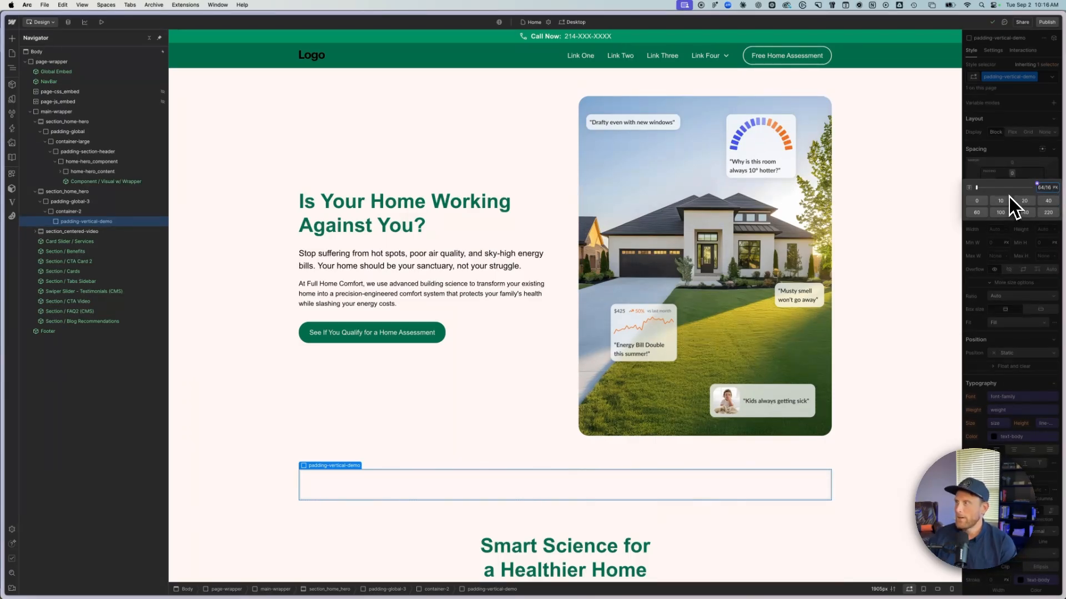
{"action": "type", "text": "rem"}
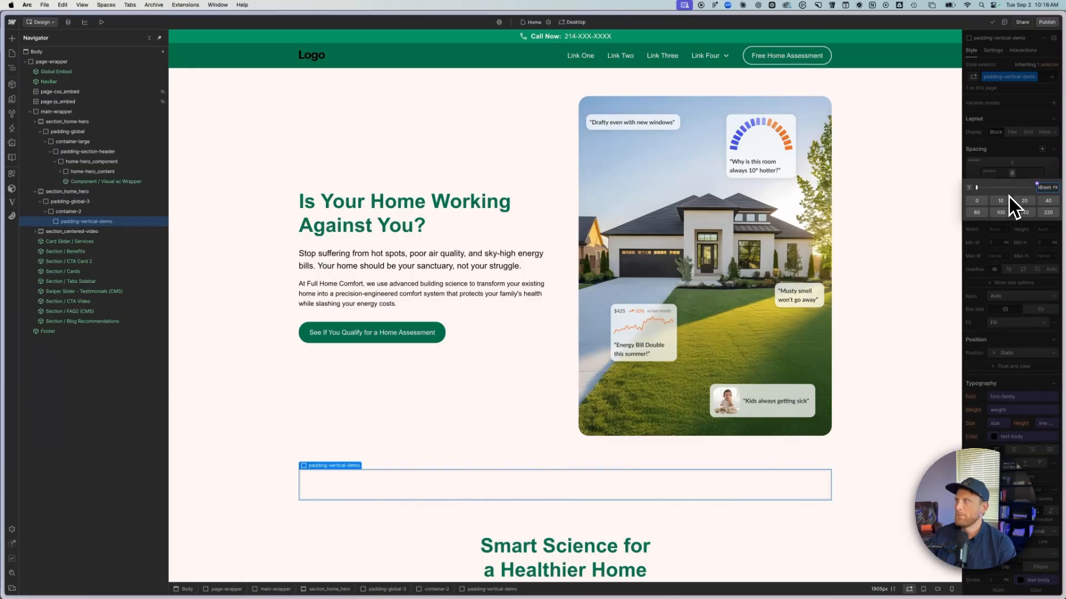
{"action": "key", "text": "Return"}
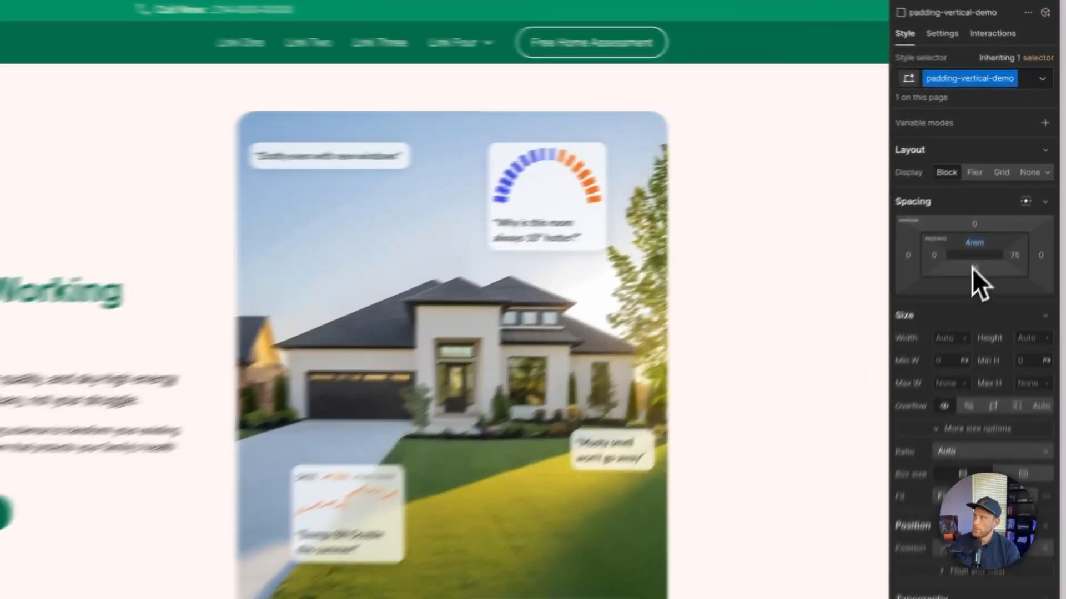
{"action": "left_click", "coordinate": [1010, 188]}
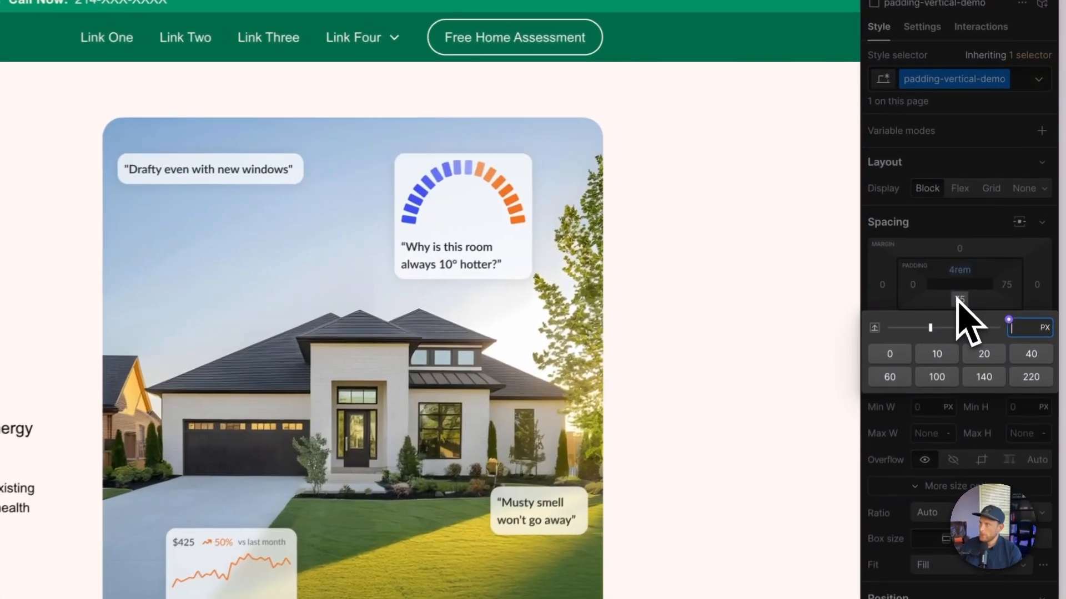
{"action": "type", "text": "4rem"}
{"action": "key", "text": "Return"}
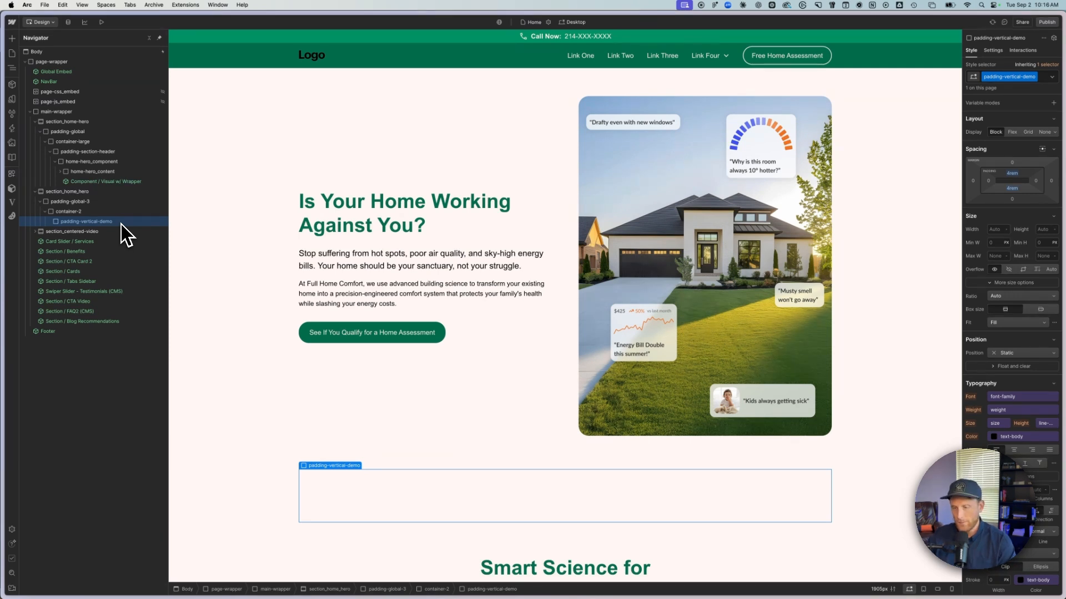
- Add a div block inside padding-vertical-demo and give it the new class home_hero_component
{"action": "key", "text": "cmd+k"}
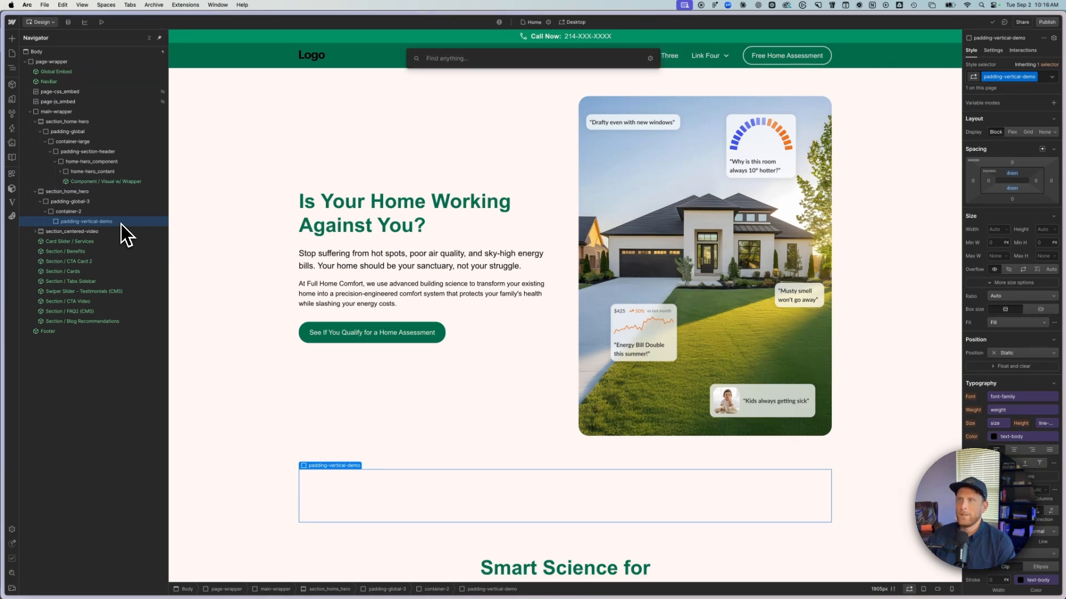
{"action": "type", "text": "div"}
{"action": "key", "text": "Return"}
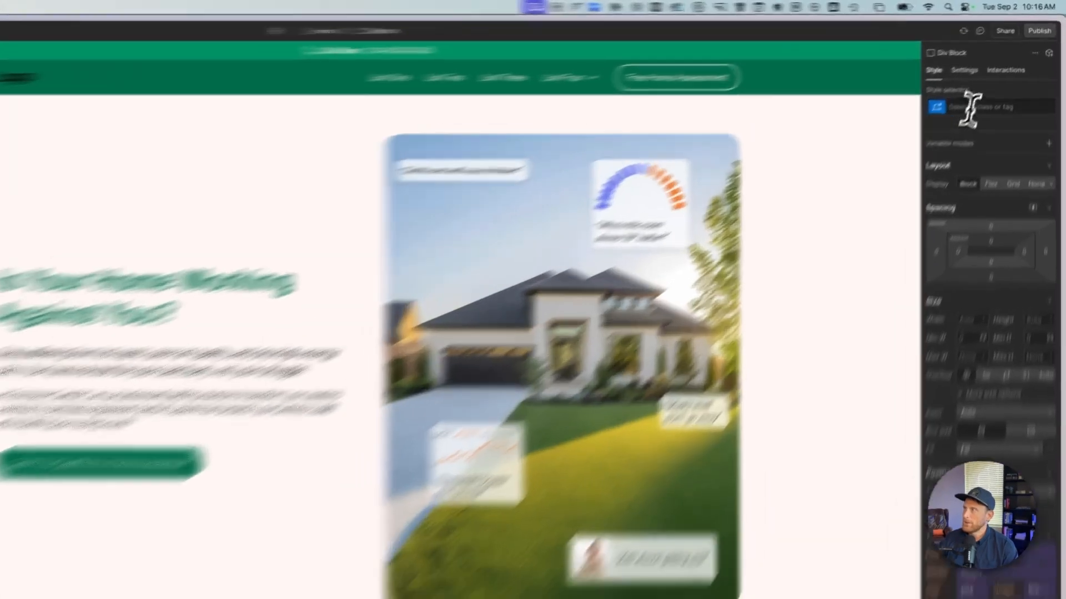
{"action": "left_click", "coordinate": [1006, 76]}
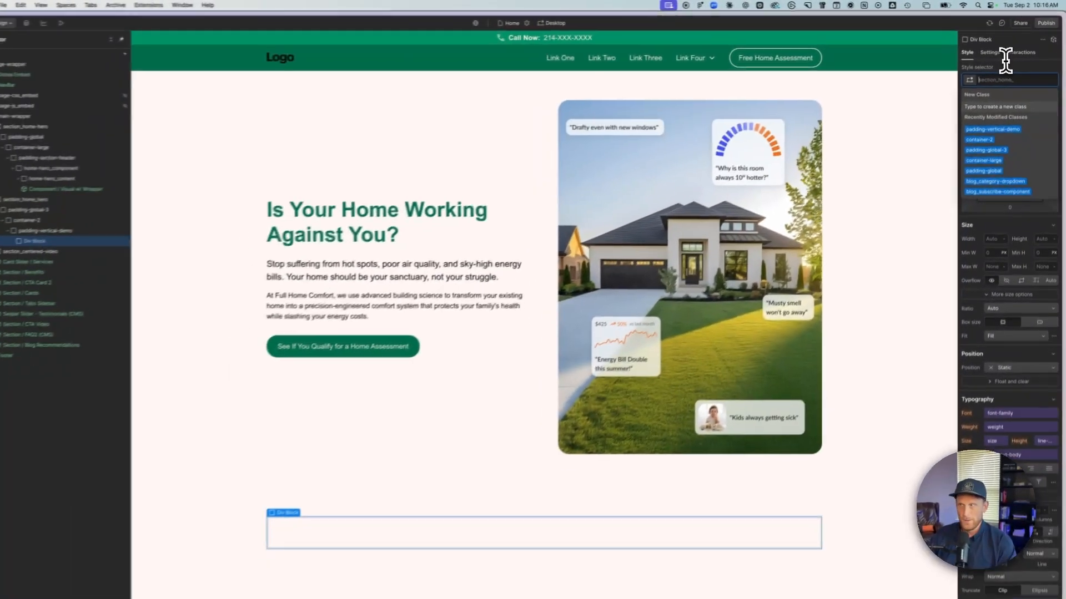
{"action": "type", "text": "home"}
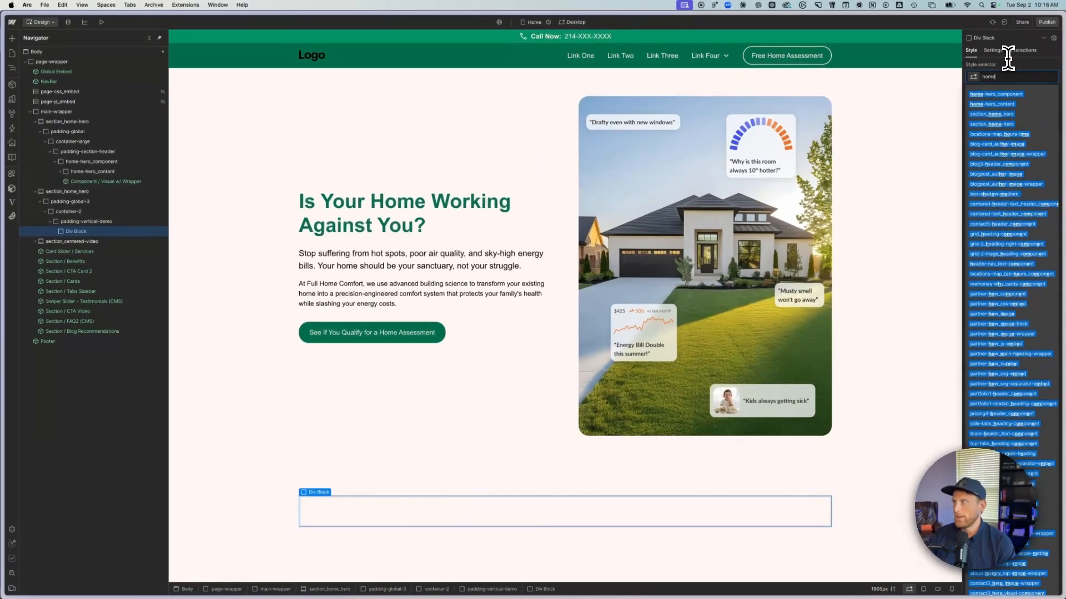
{"action": "type", "text": "_hero_component"}
{"action": "key", "text": "Return"}
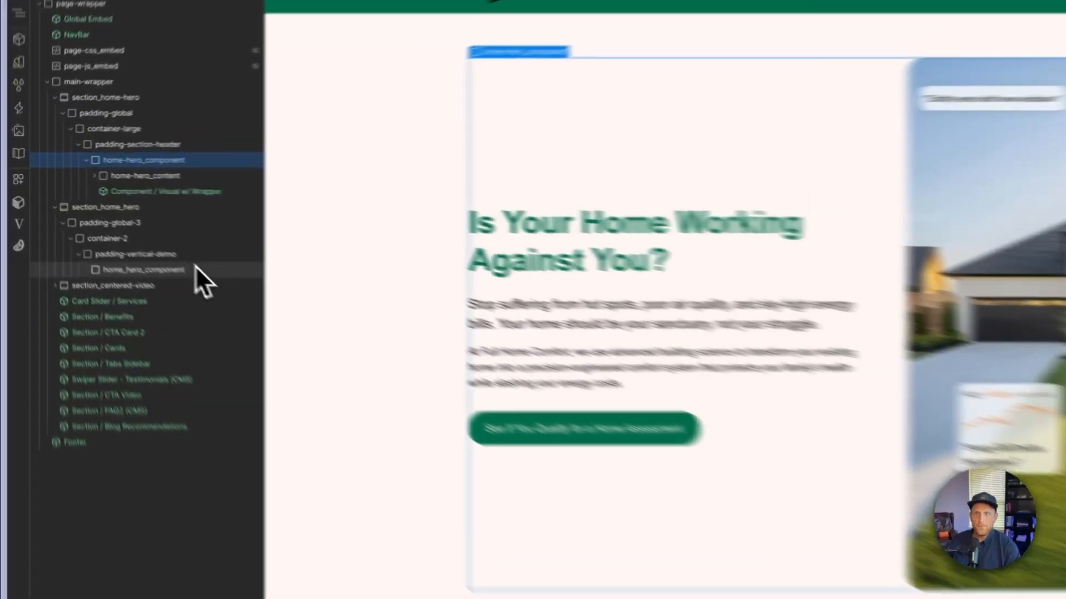
- Make home_hero_component a grid with two columns and one row
{"action": "left_click", "coordinate": [195, 269]}
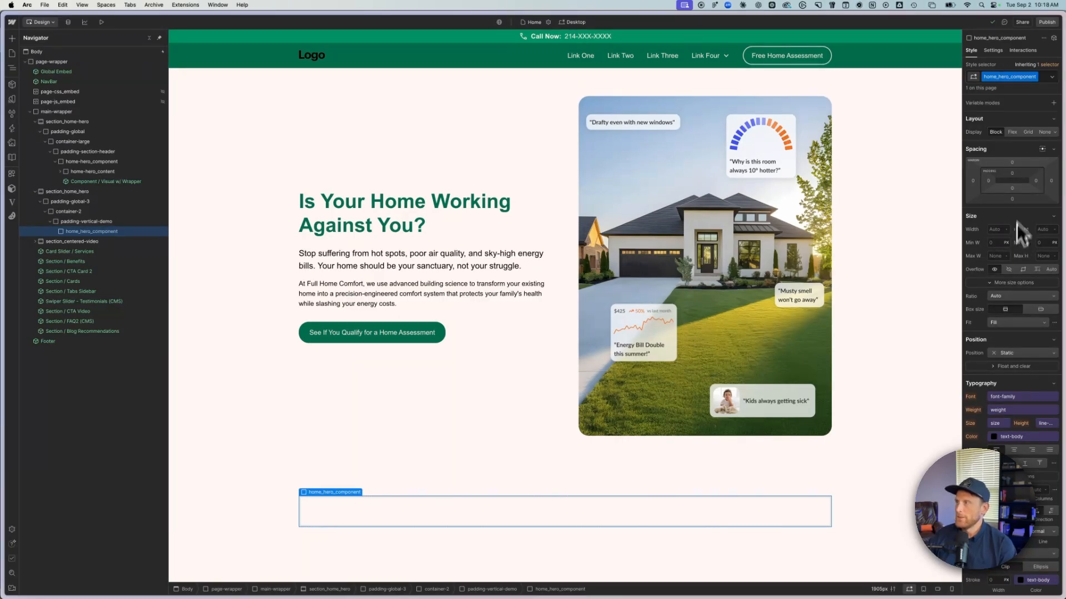
{"action": "left_click", "coordinate": [1028, 134]}
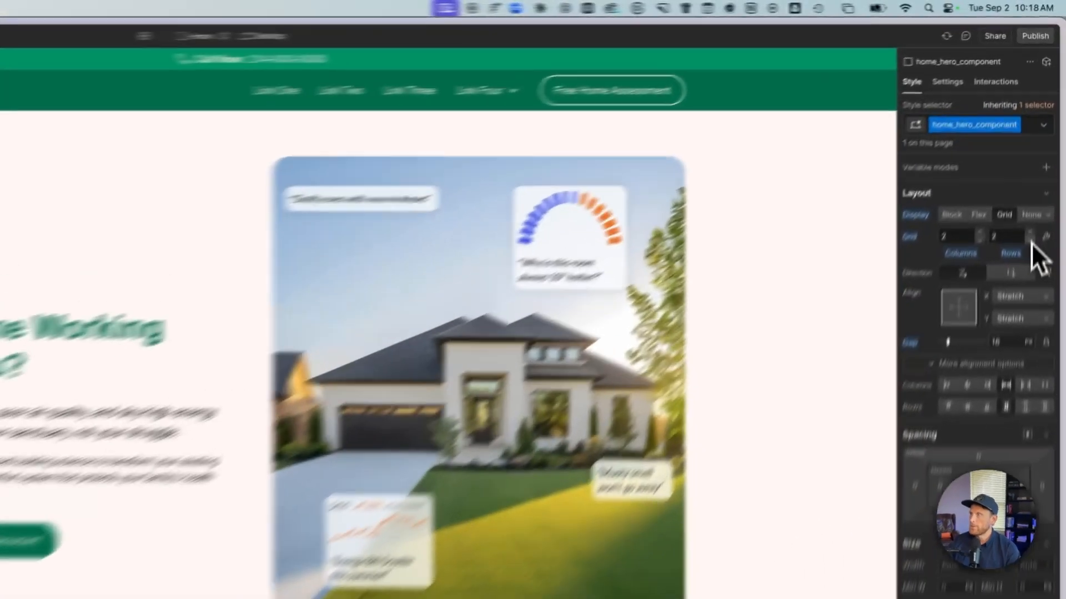
{"action": "left_click", "coordinate": [1044, 149]}
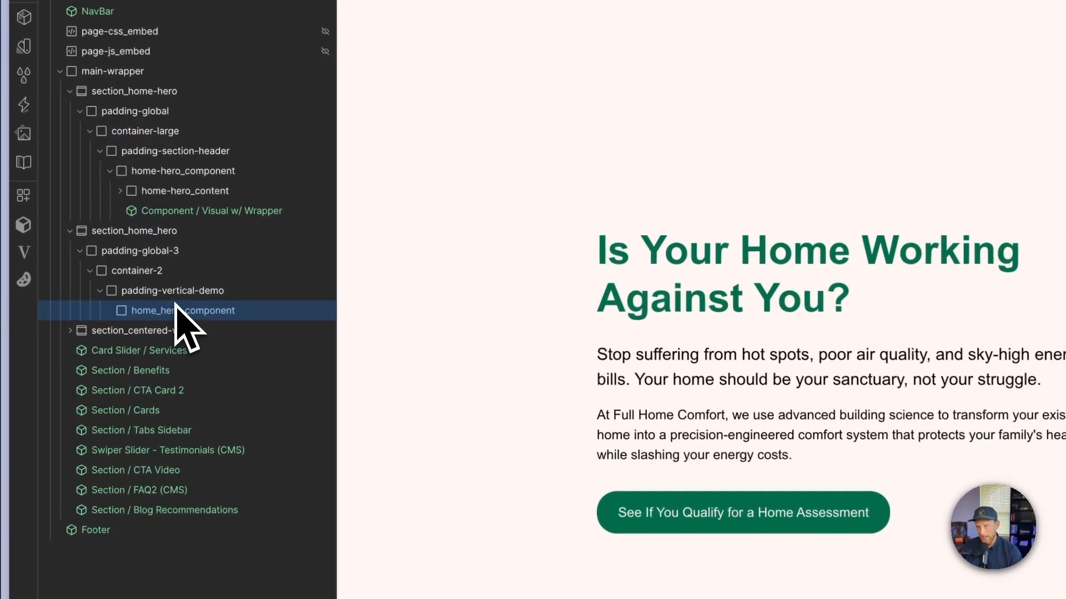
- Add a div block inside home_hero_component and give it the new class home_hero_content
{"action": "key", "text": "super+e"}
{"action": "type", "text": "div"}
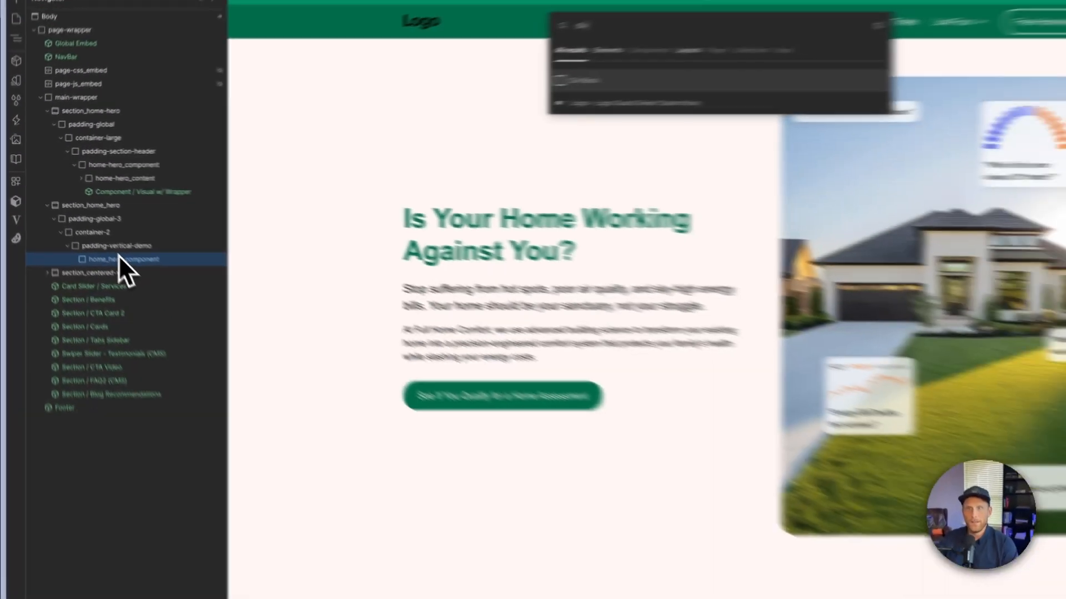
{"action": "key", "text": "Return"}
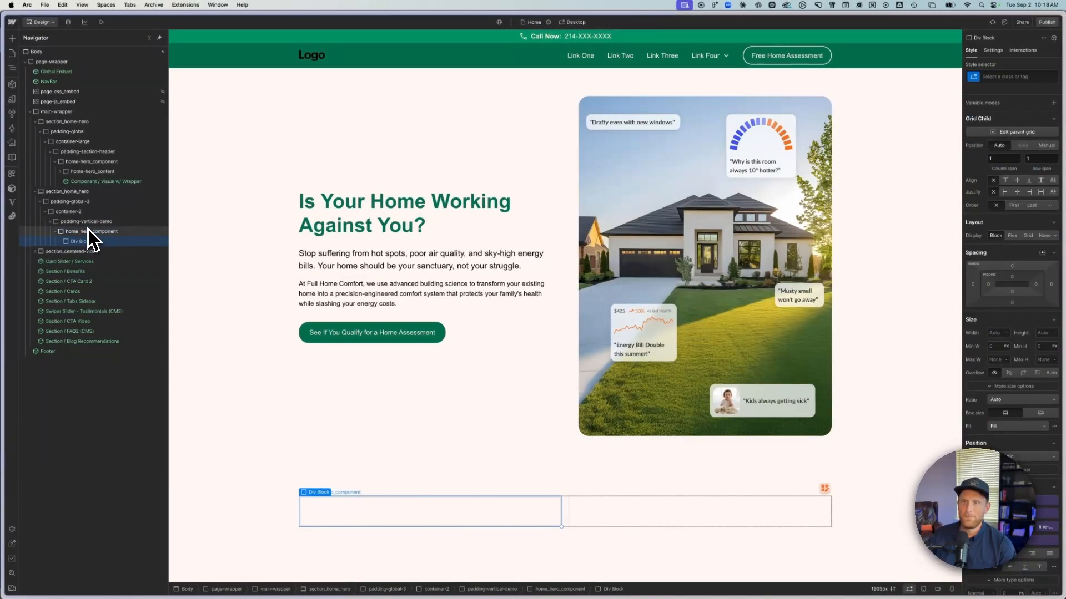
{"action": "left_click", "coordinate": [1005, 75]}
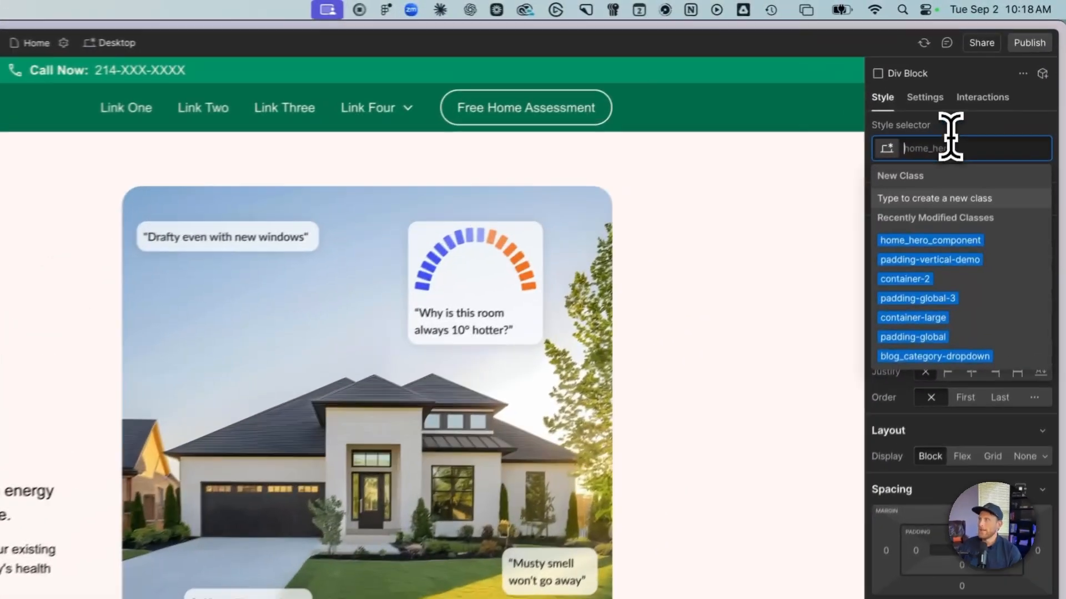
{"action": "type", "text": "home_hero_"}
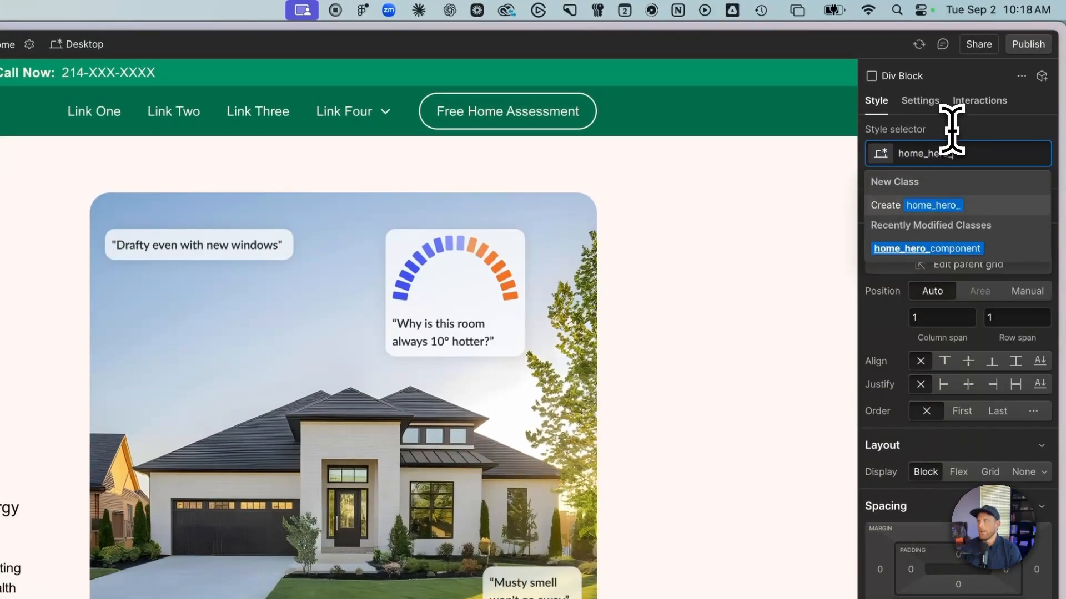
{"action": "type", "text": "content"}
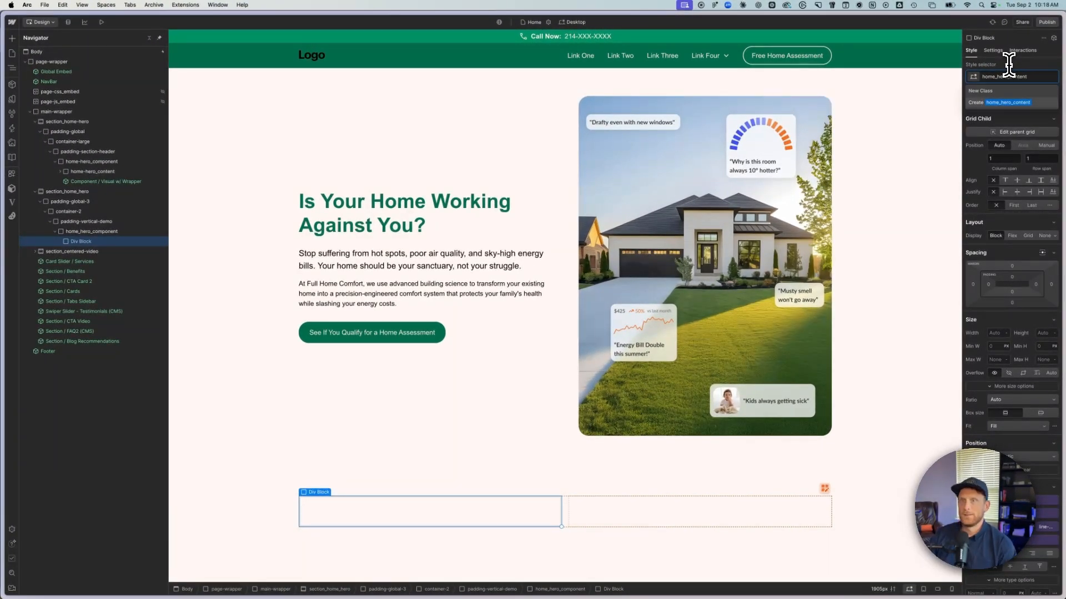
{"action": "key", "text": "Return"}
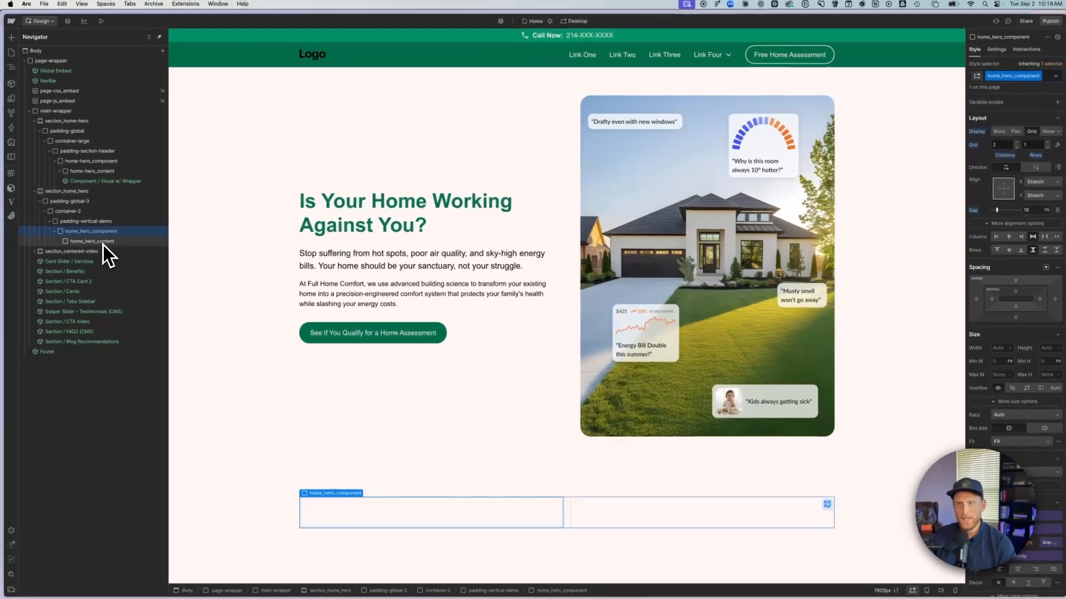
- Add a second div block inside home_hero_component with the new class home_hero_image-wrapper
{"action": "key", "text": "super+e"}
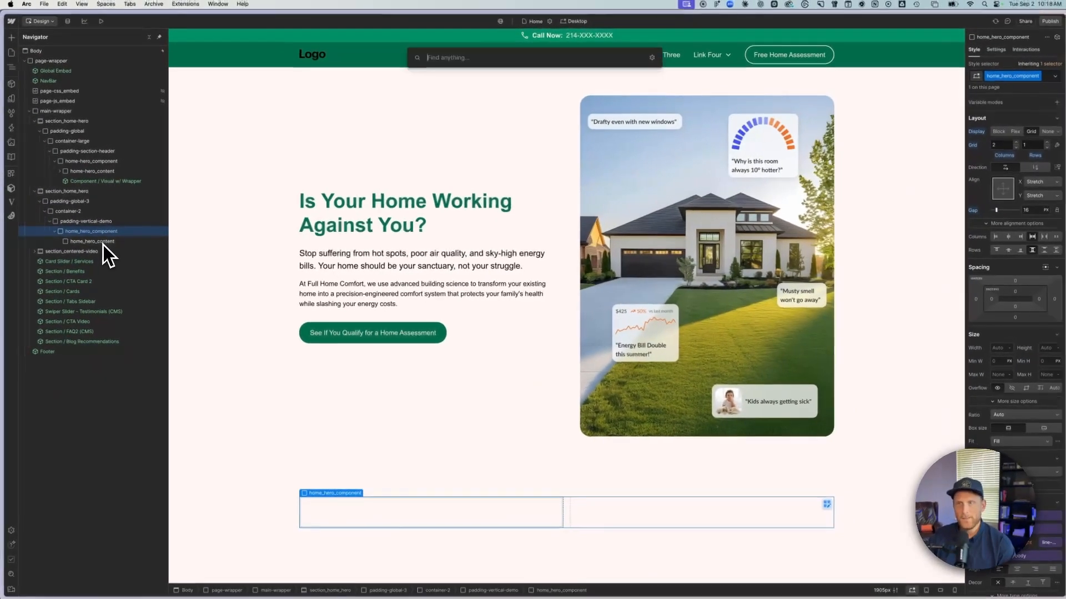
{"action": "type", "text": "div"}
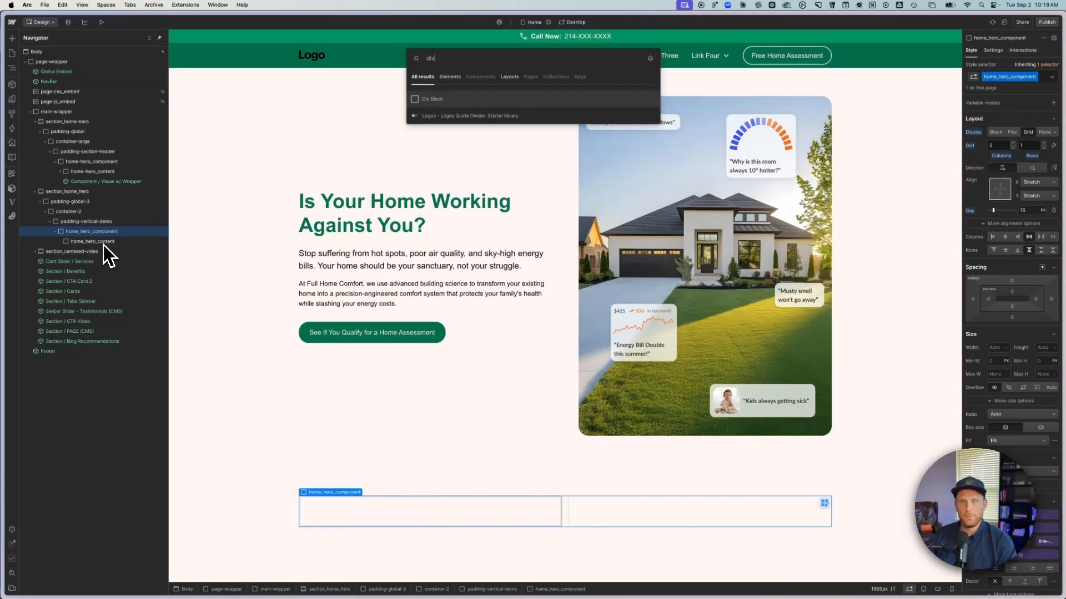
{"action": "key", "text": "Return"}
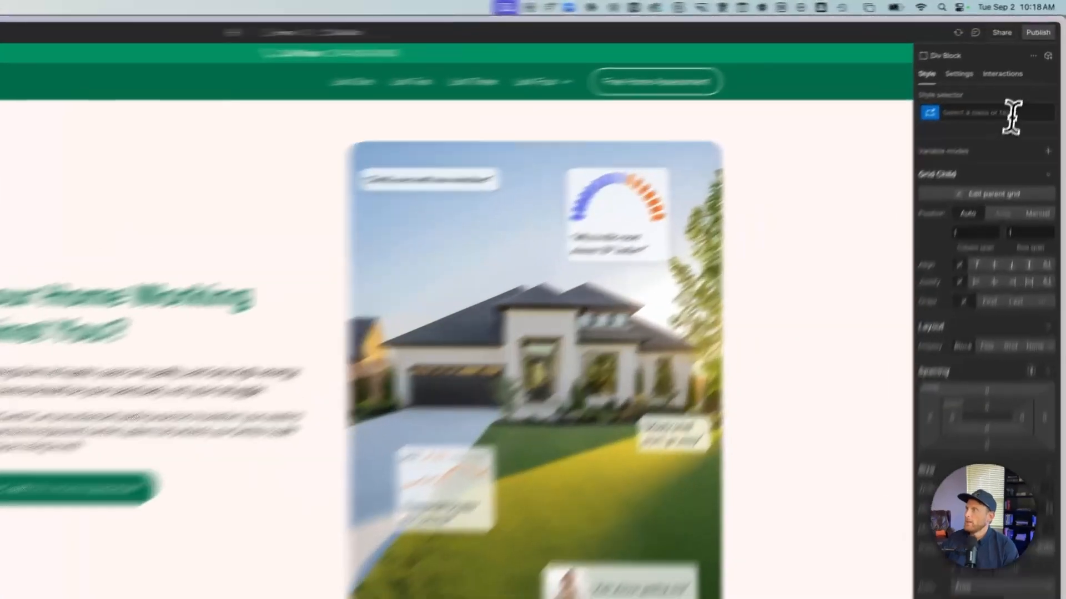
{"action": "left_click", "coordinate": [1025, 77]}
{"action": "type", "text": "home_hero_image-wr"}
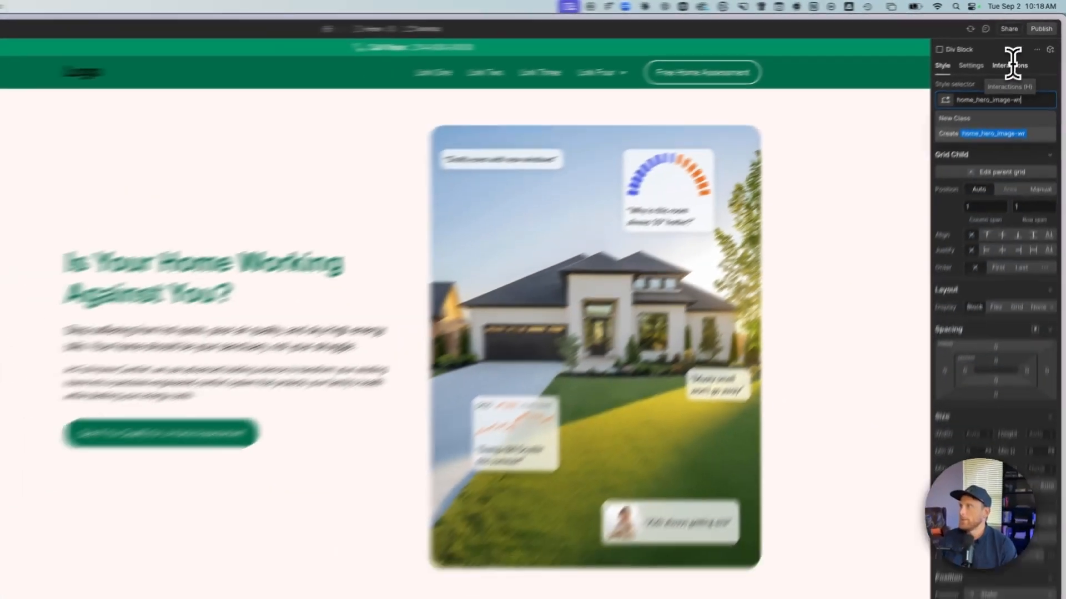
{"action": "type", "text": "apper"}
{"action": "key", "text": "Return"}
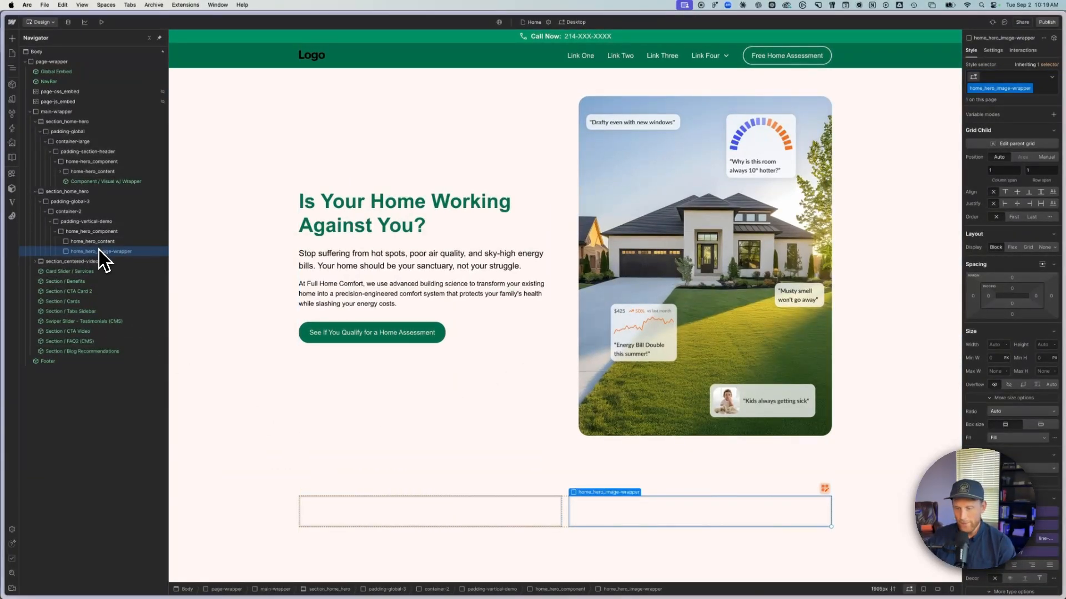
- Insert an image element inside home_hero_image-wrapper and replace its placeholder with Home Hero.png from the assets
{"action": "key", "text": "super+k"}
{"action": "type", "text": "im"}
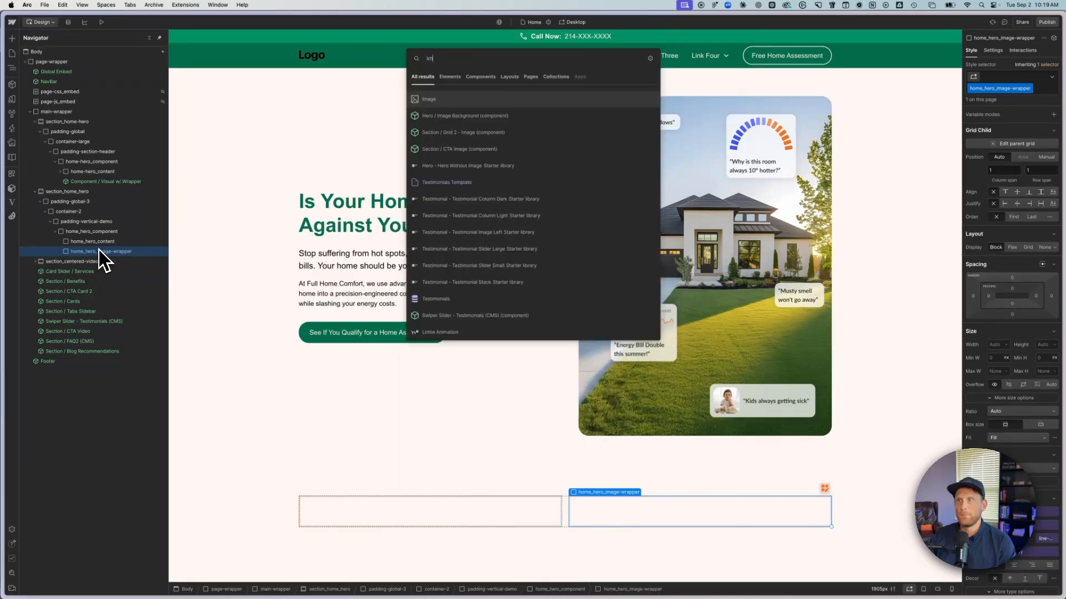
{"action": "key", "text": "Return"}
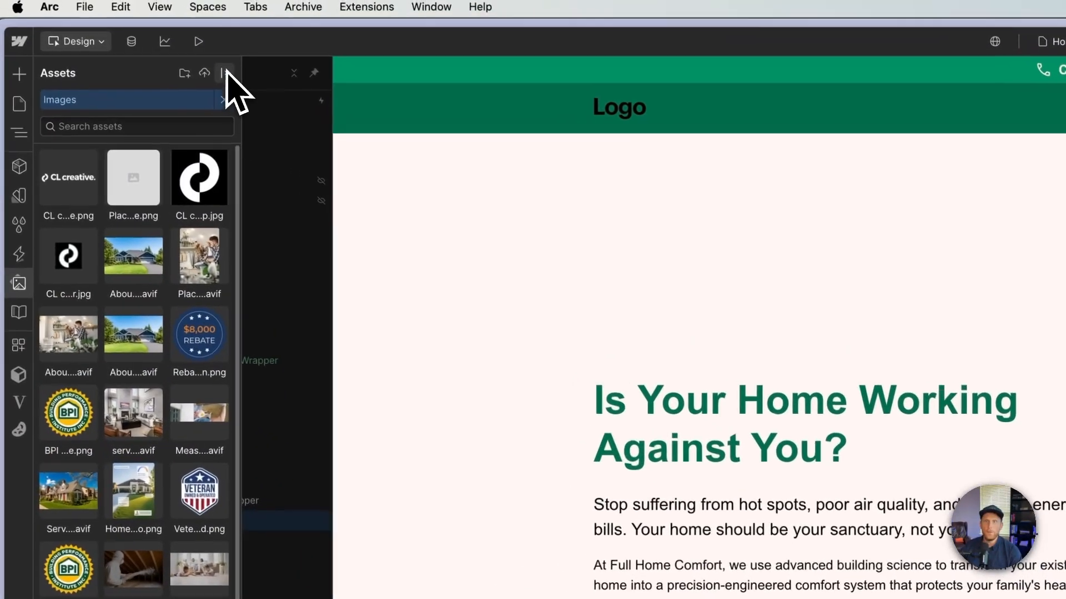
{"action": "left_click", "coordinate": [230, 73]}
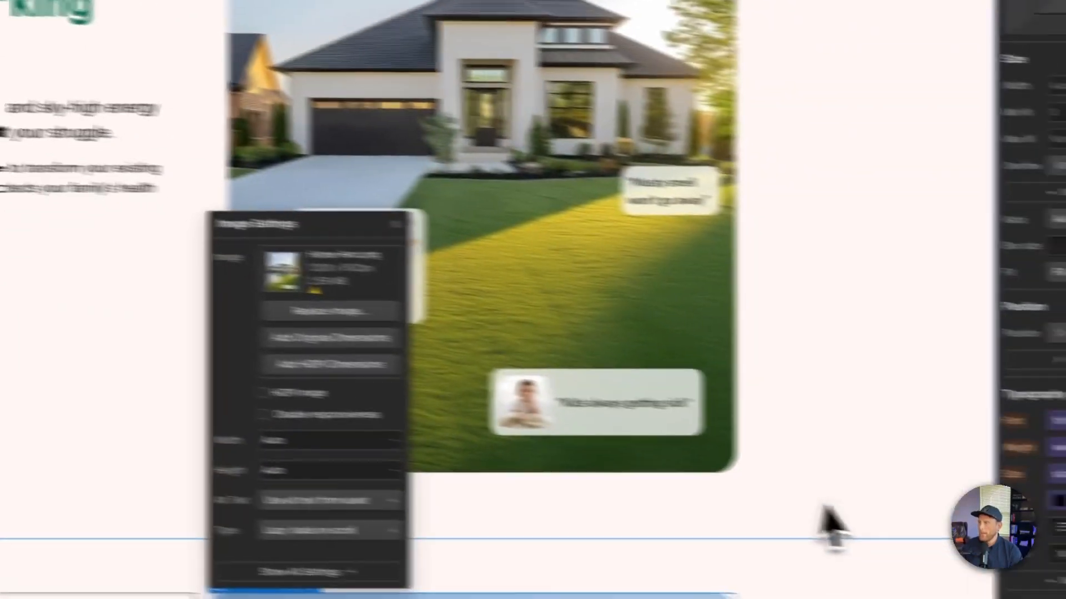
{"action": "scroll", "coordinate": [732, 477], "scroll_direction": "down", "scroll_amount": 7}
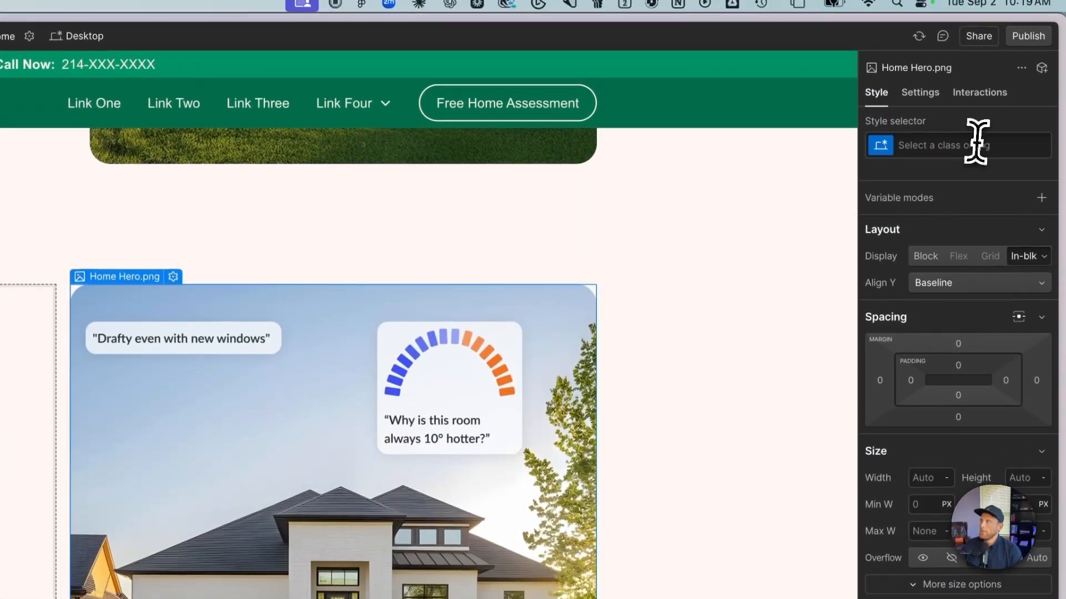
- Give the hero image the new class home_hero_image and set its width and max width to 100%
{"action": "left_click", "coordinate": [972, 48]}
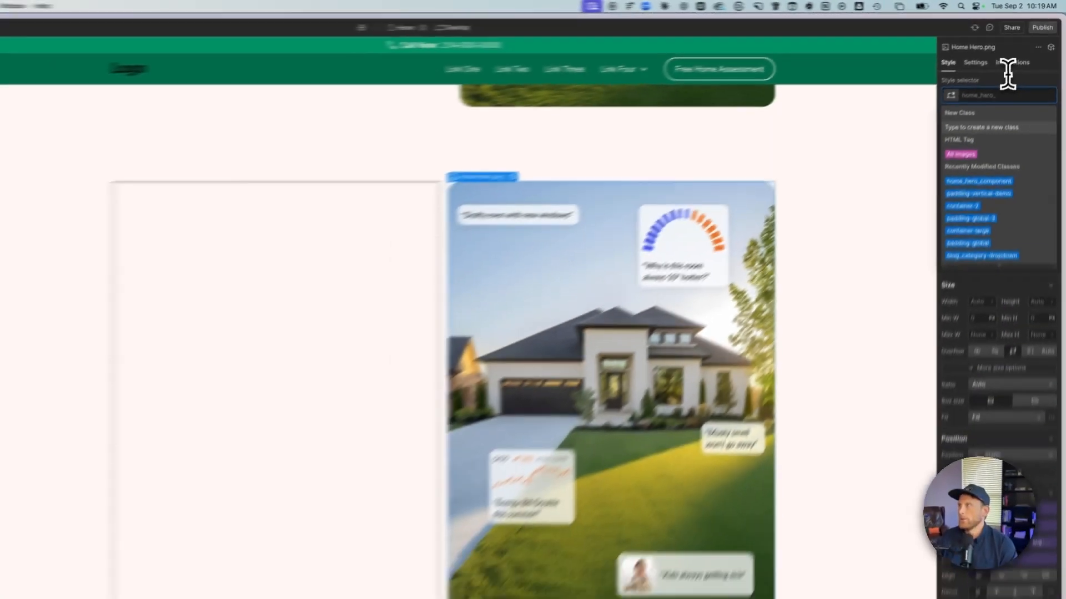
{"action": "type", "text": "home"}
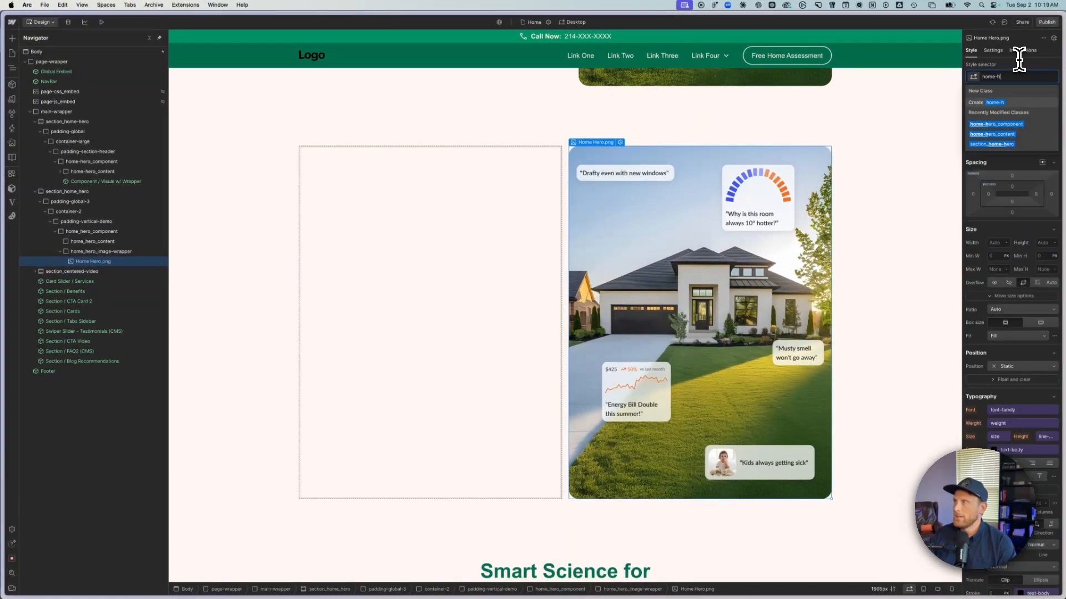
{"action": "type", "text": "_hero_image"}
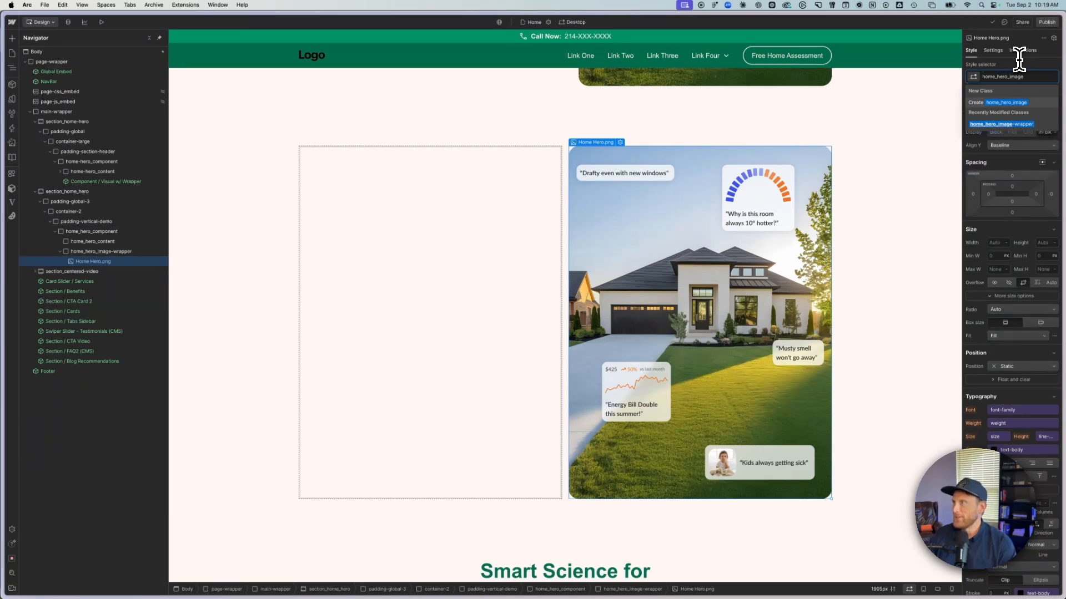
{"action": "key", "text": "Return"}
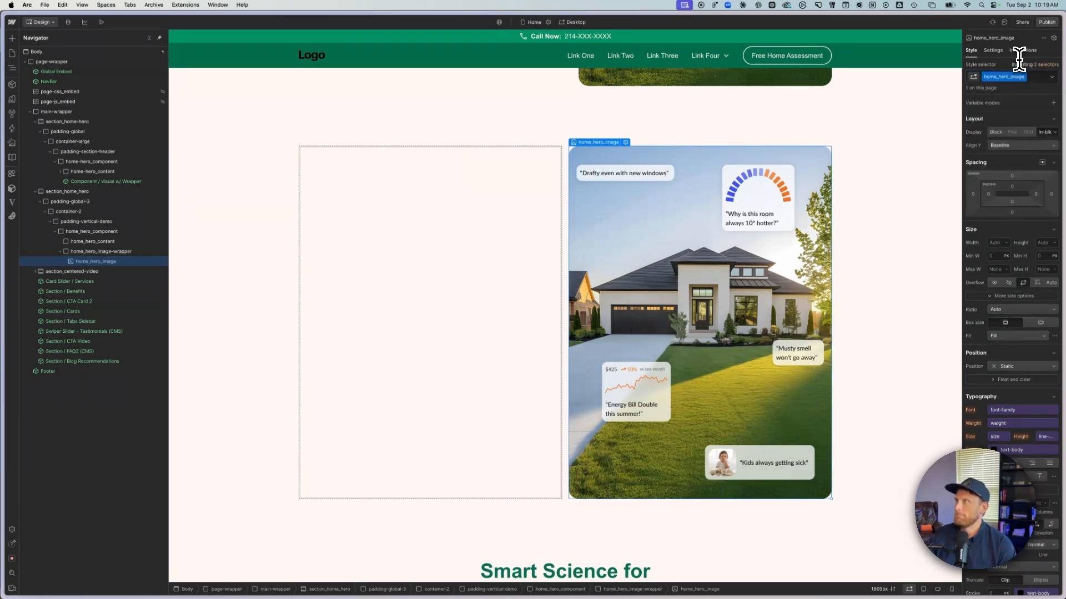
{"action": "left_click", "coordinate": [999, 243]}
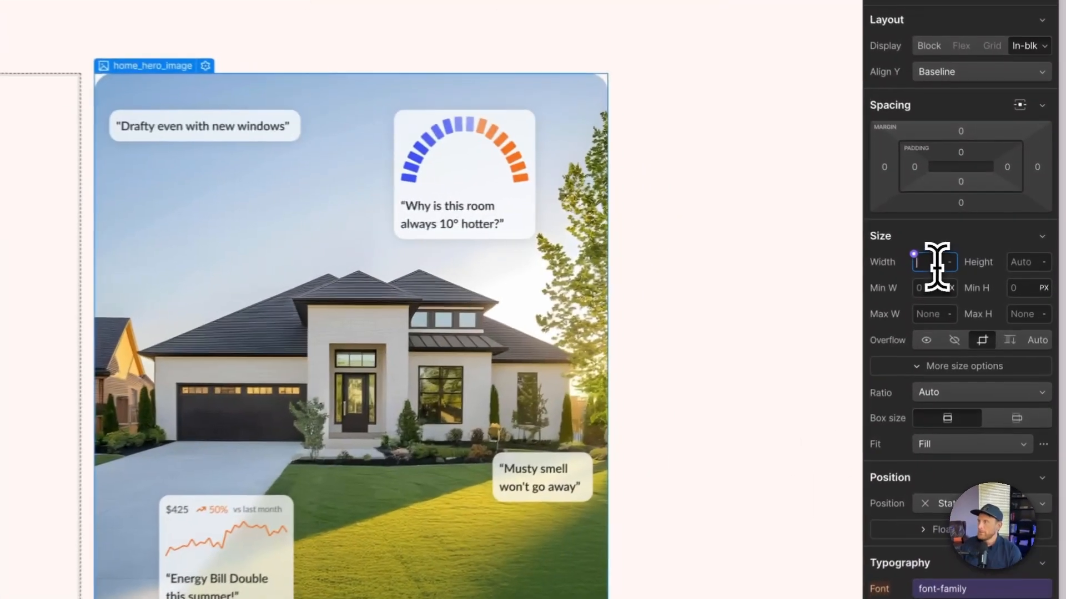
{"action": "type", "text": "100"}
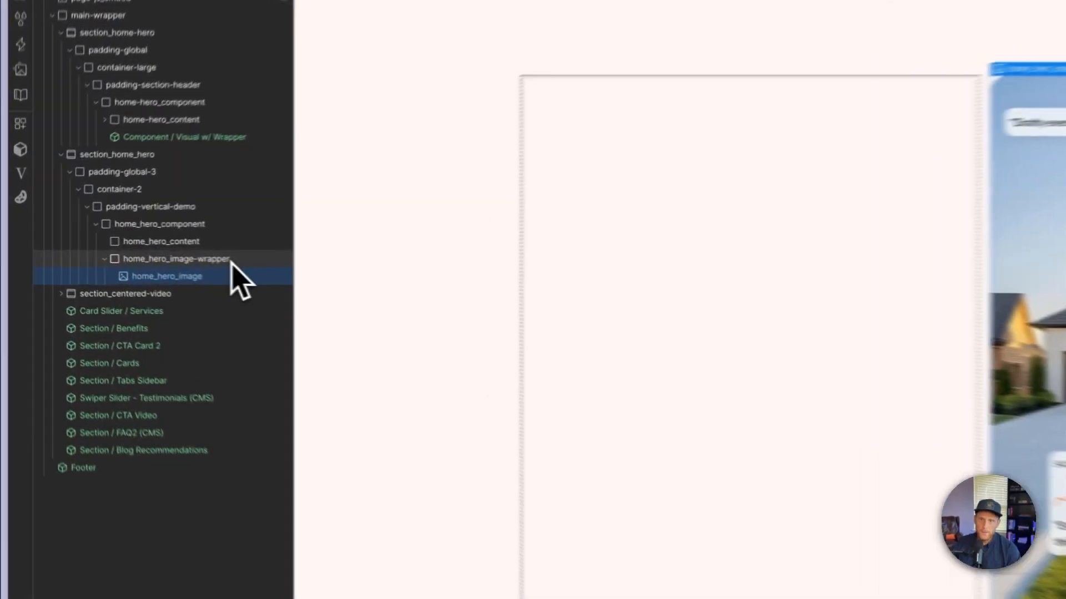
- Set home_hero_image-wrapper's position to Relative and home_hero_image's position to Absolute
{"action": "left_click", "coordinate": [108, 253]}
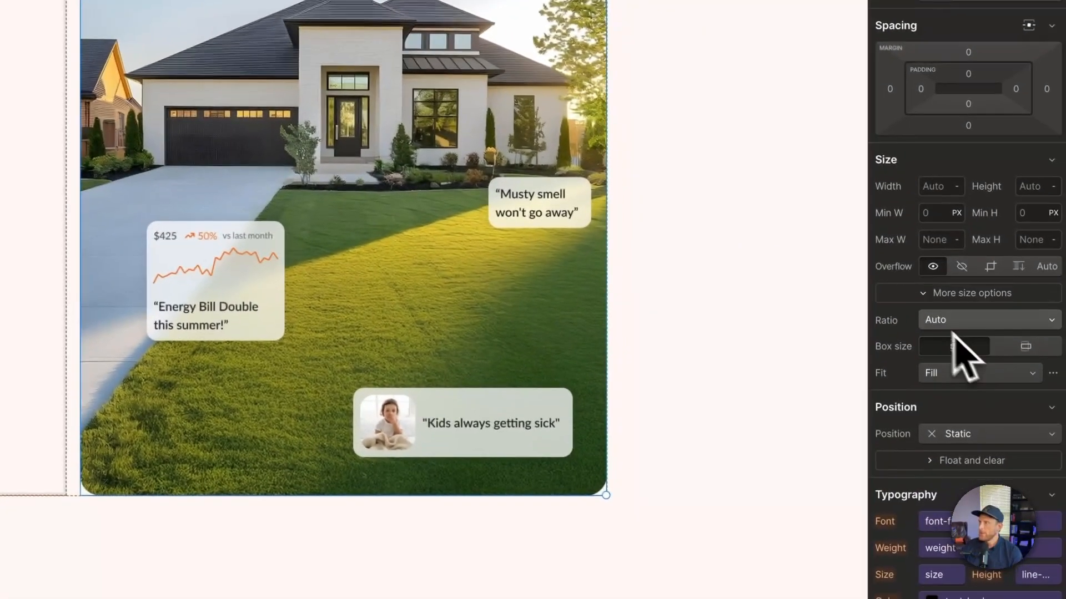
{"action": "left_click", "coordinate": [949, 317]}
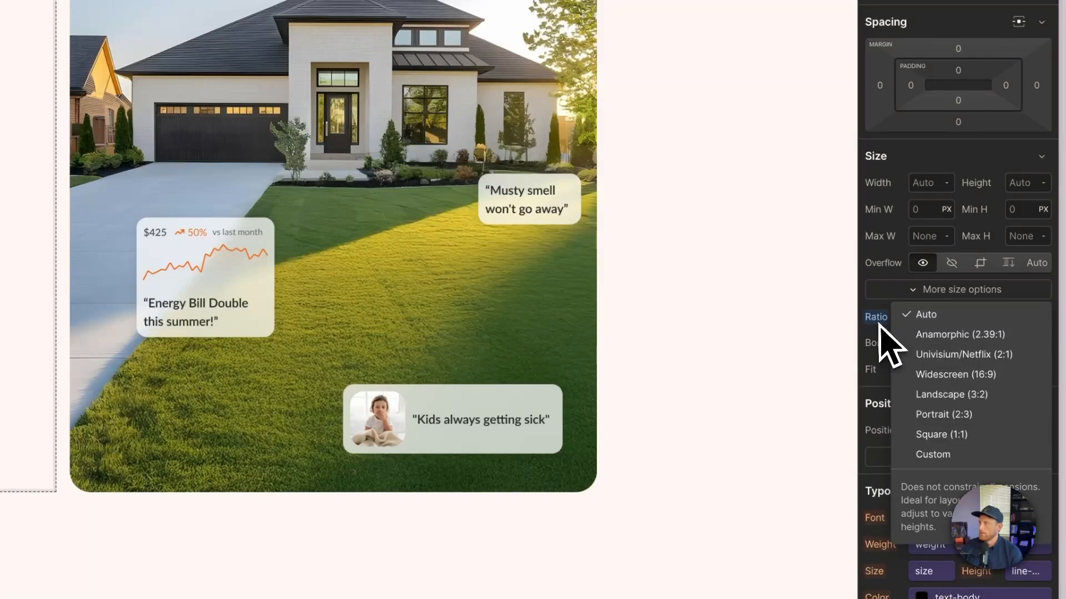
{"action": "left_click", "coordinate": [879, 326]}
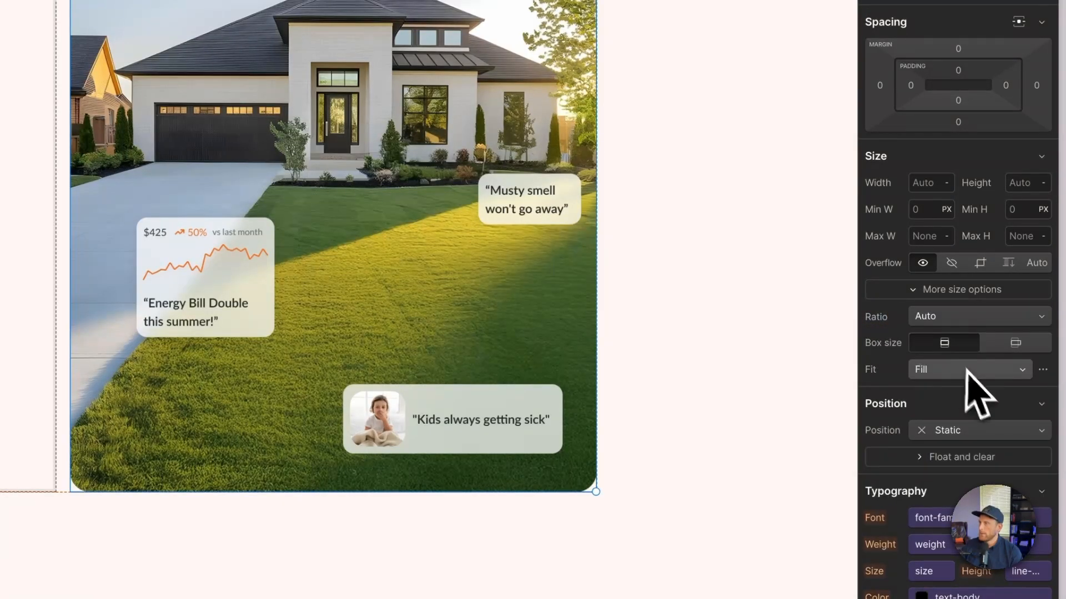
{"action": "left_click", "coordinate": [978, 432]}
{"action": "left_click", "coordinate": [974, 447]}
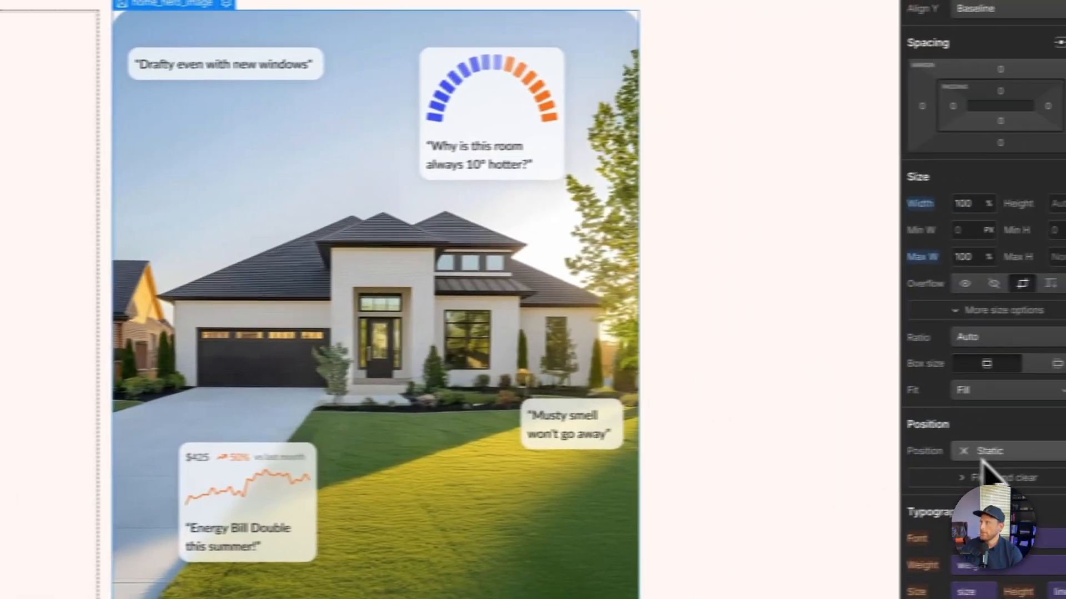
{"action": "left_click", "coordinate": [981, 456]}
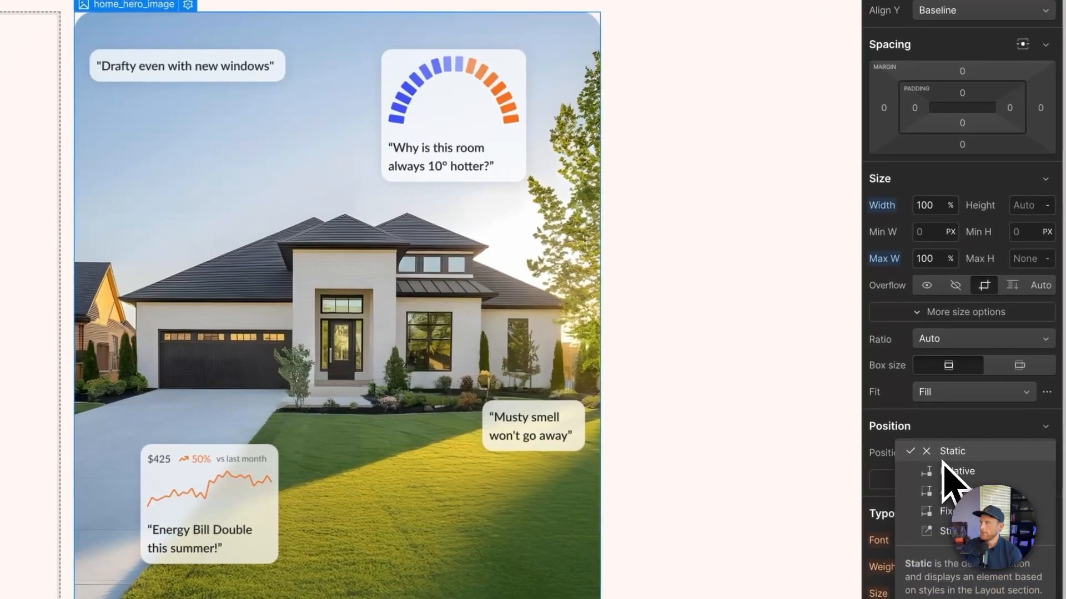
{"action": "left_click", "coordinate": [950, 490]}
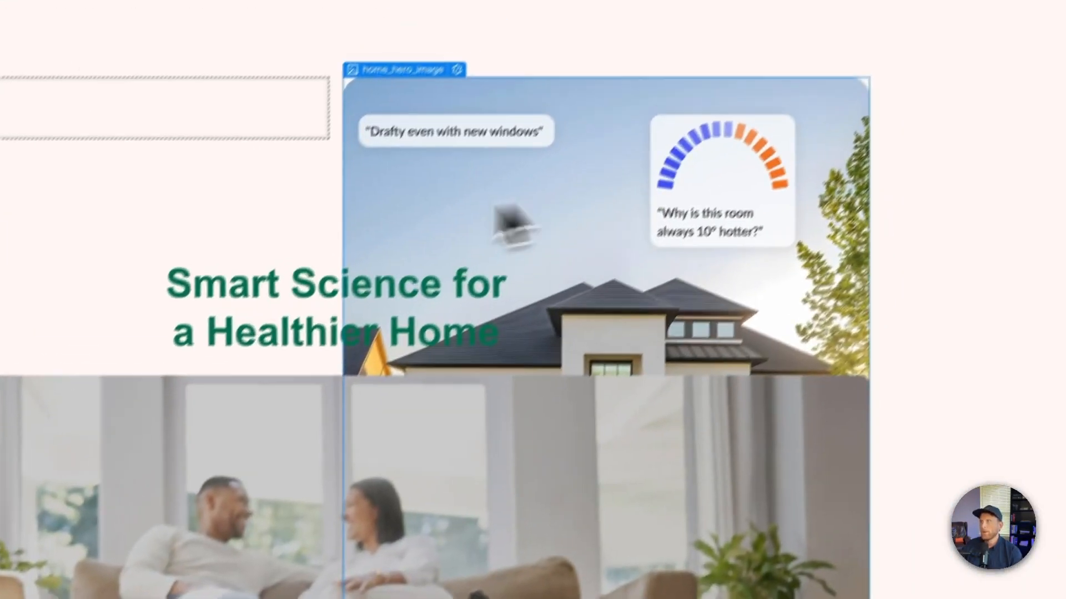
- Check how home_hero_image-wrapper and its parent size on the canvas, and look up home_hero_image's original pixel dimensions in its settings
{"action": "left_click", "coordinate": [227, 314]}
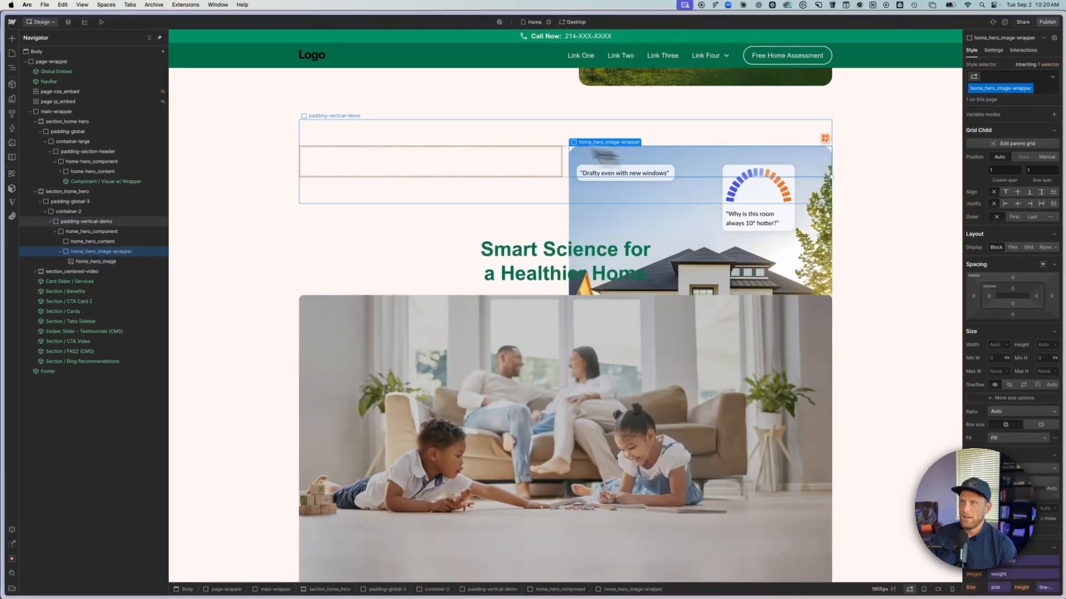
{"action": "left_click", "coordinate": [102, 259]}
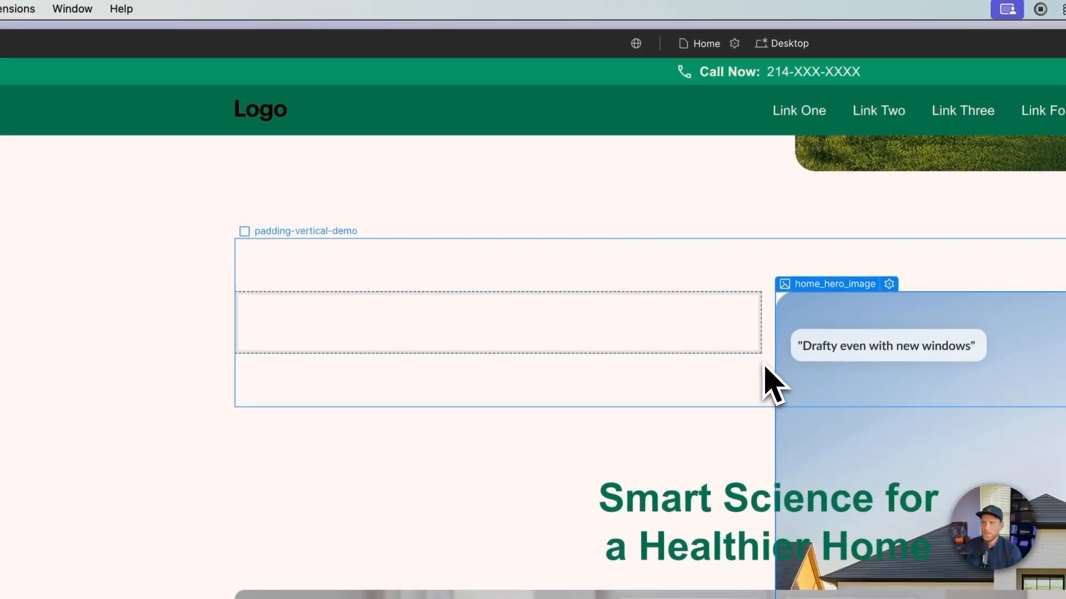
{"action": "left_click", "coordinate": [766, 368]}
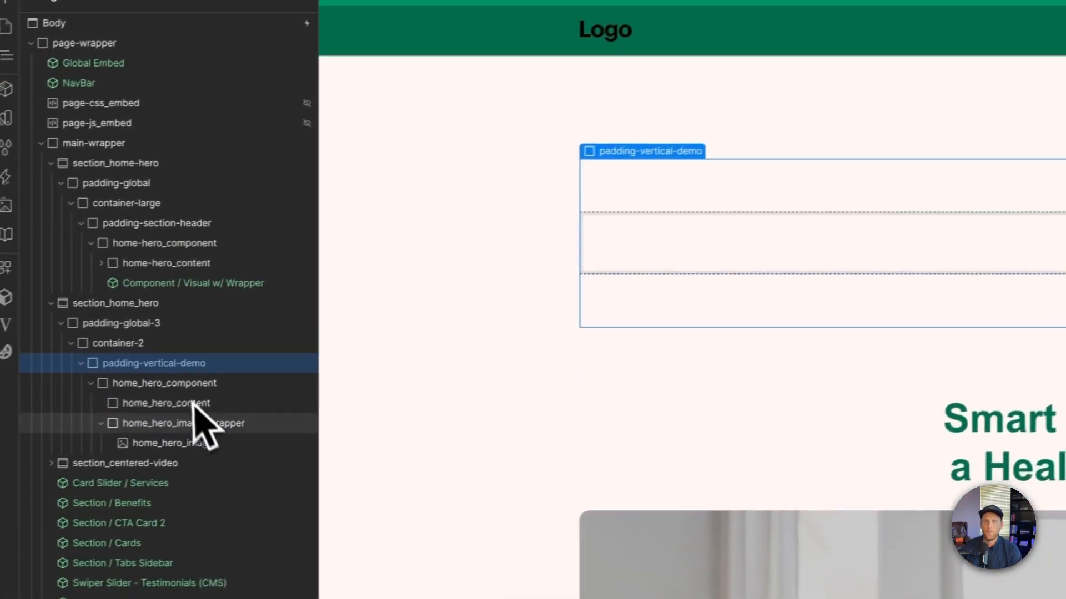
{"action": "left_click", "coordinate": [221, 422]}
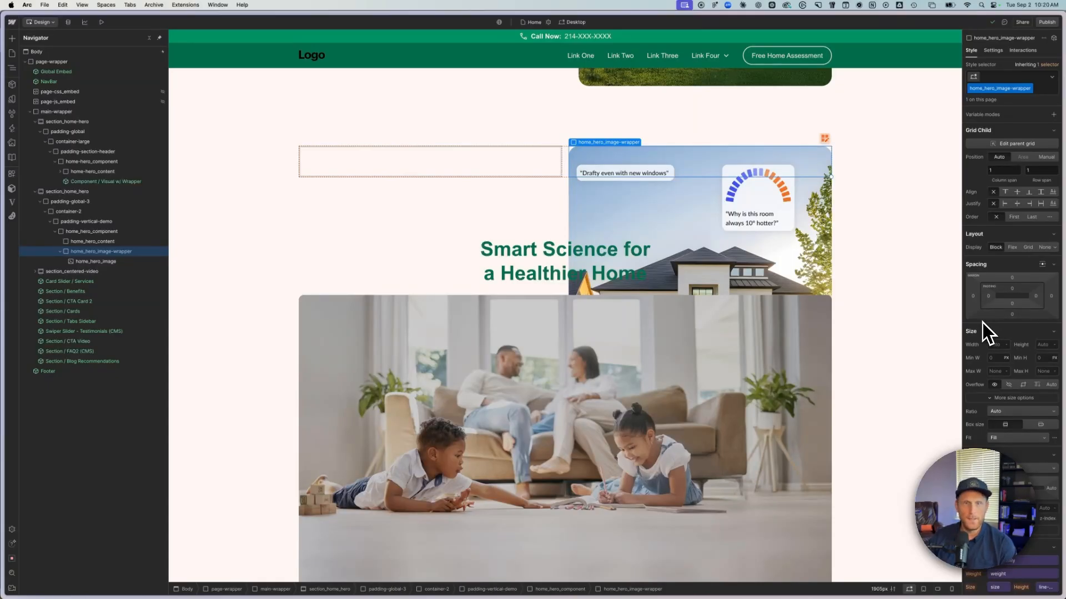
{"action": "scroll", "coordinate": [985, 333], "scroll_direction": "down", "scroll_amount": 1}
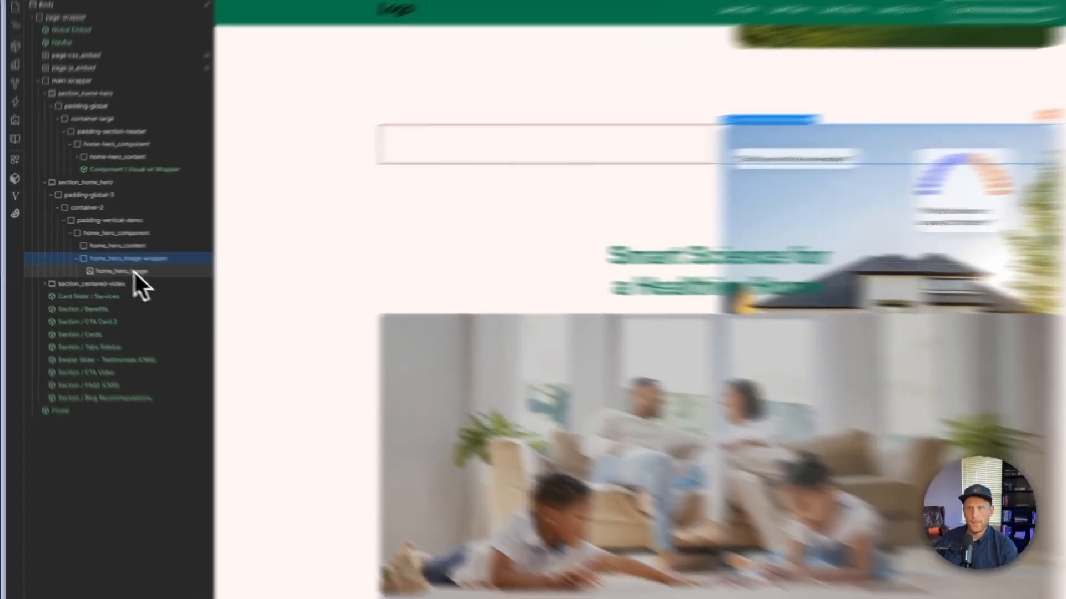
{"action": "left_click", "coordinate": [106, 261]}
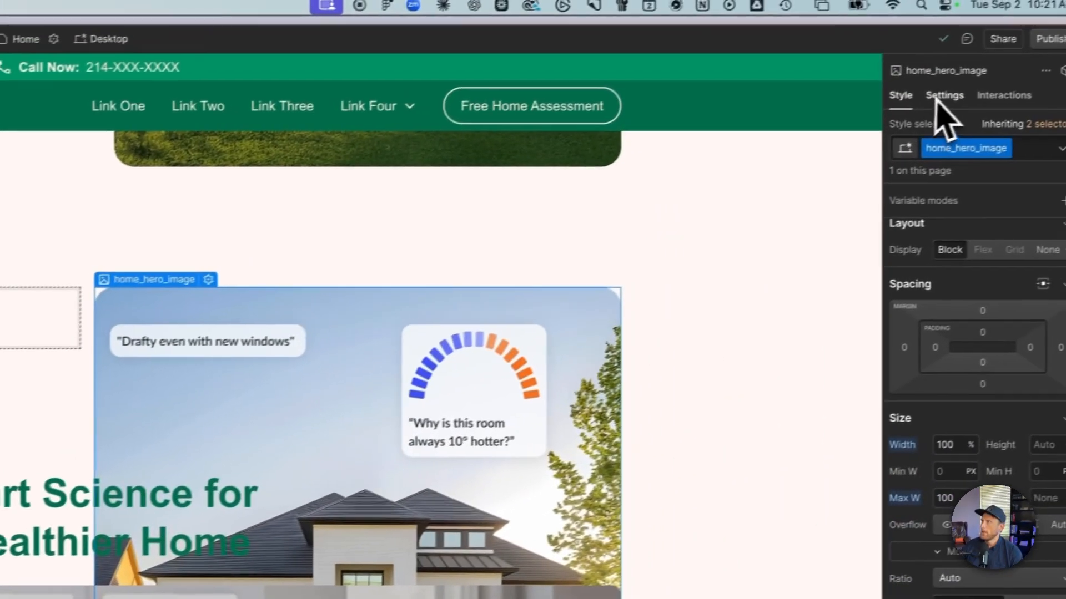
{"action": "left_click", "coordinate": [941, 98]}
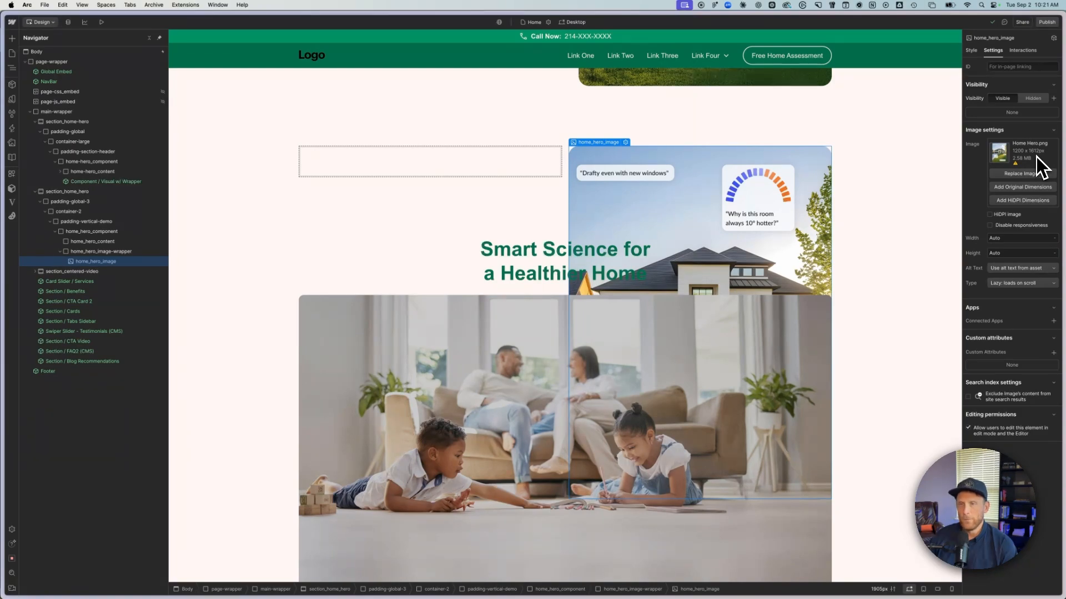
- Set a custom aspect ratio of 12 : 16.12 on home_hero_image-wrapper, matching the image file's original dimensions
{"action": "left_click", "coordinate": [133, 256]}
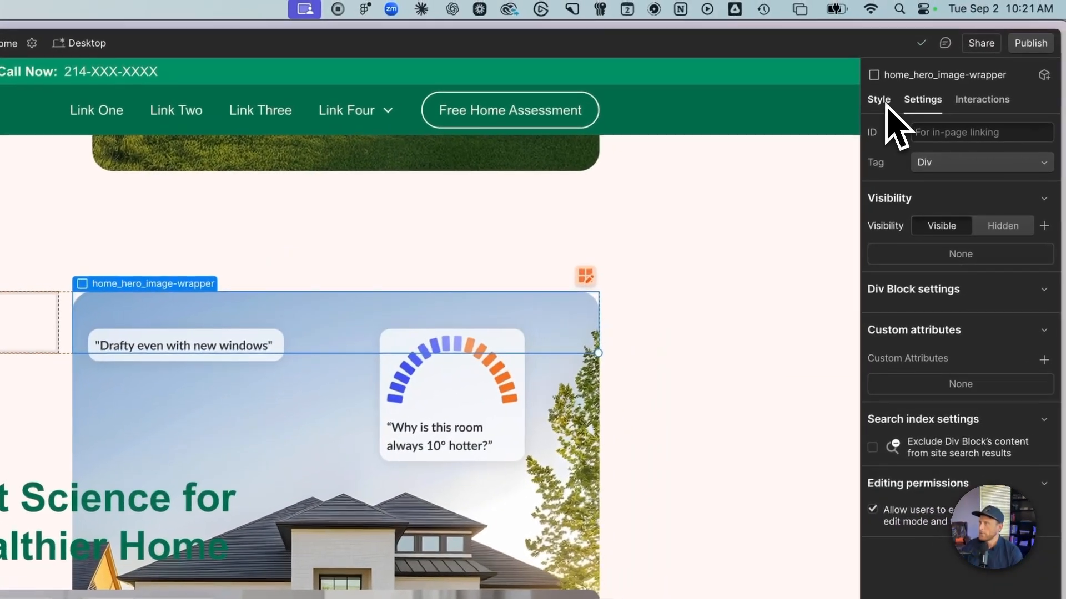
{"action": "left_click", "coordinate": [877, 102]}
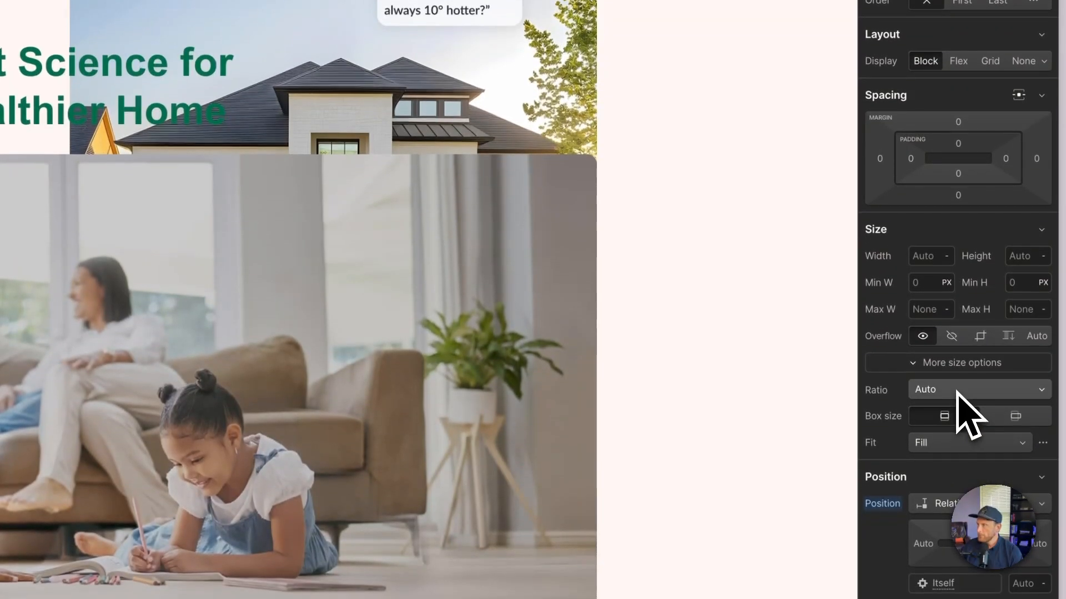
{"action": "left_click", "coordinate": [955, 388]}
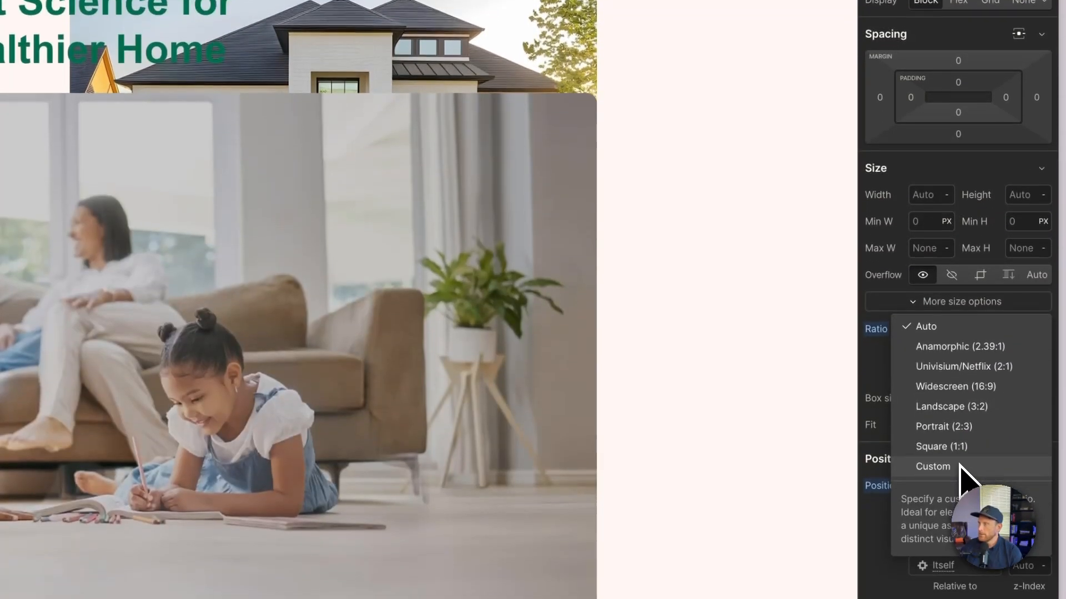
{"action": "left_click", "coordinate": [959, 526]}
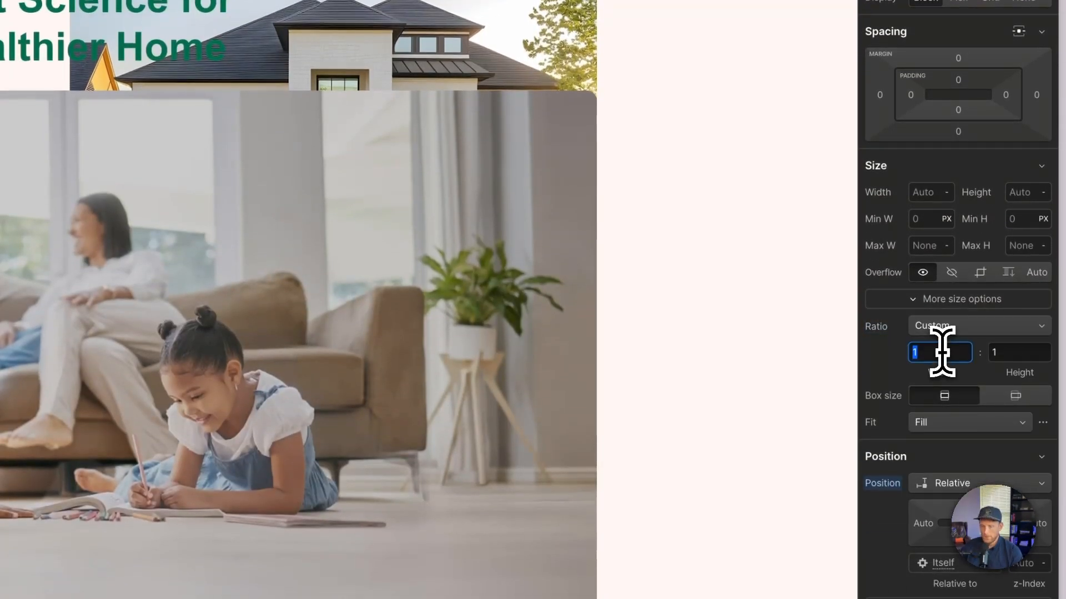
{"action": "type", "text": "2"}
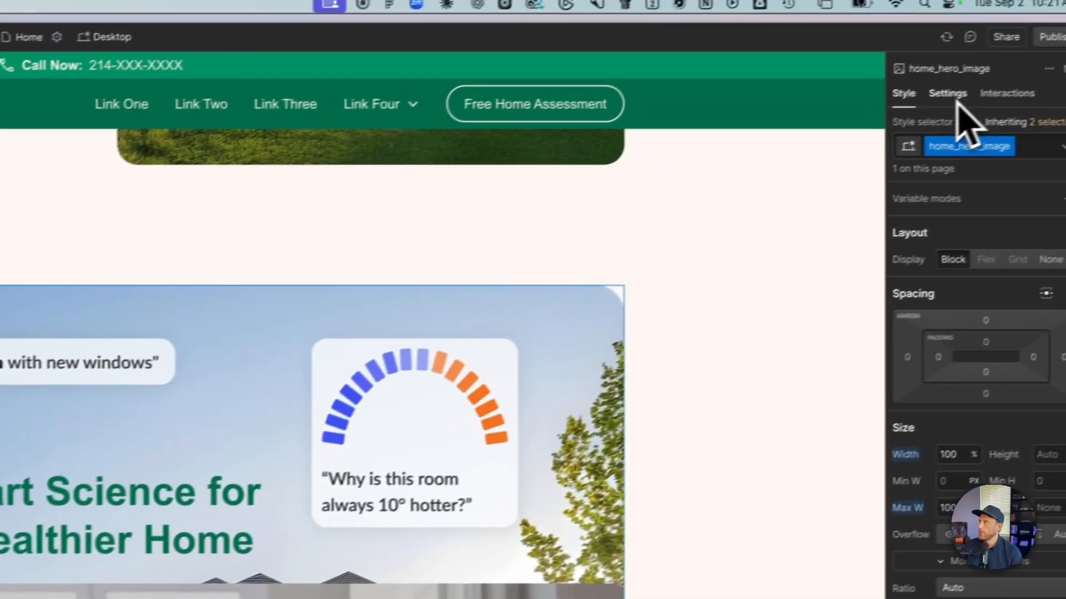
{"action": "left_click", "coordinate": [938, 102]}
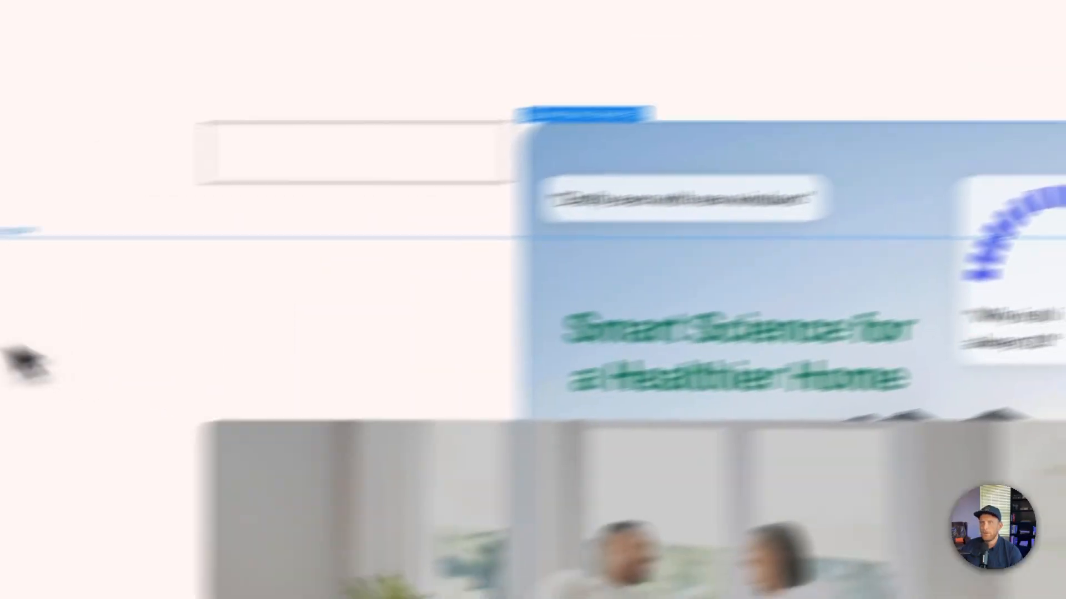
{"action": "left_click", "coordinate": [226, 292]}
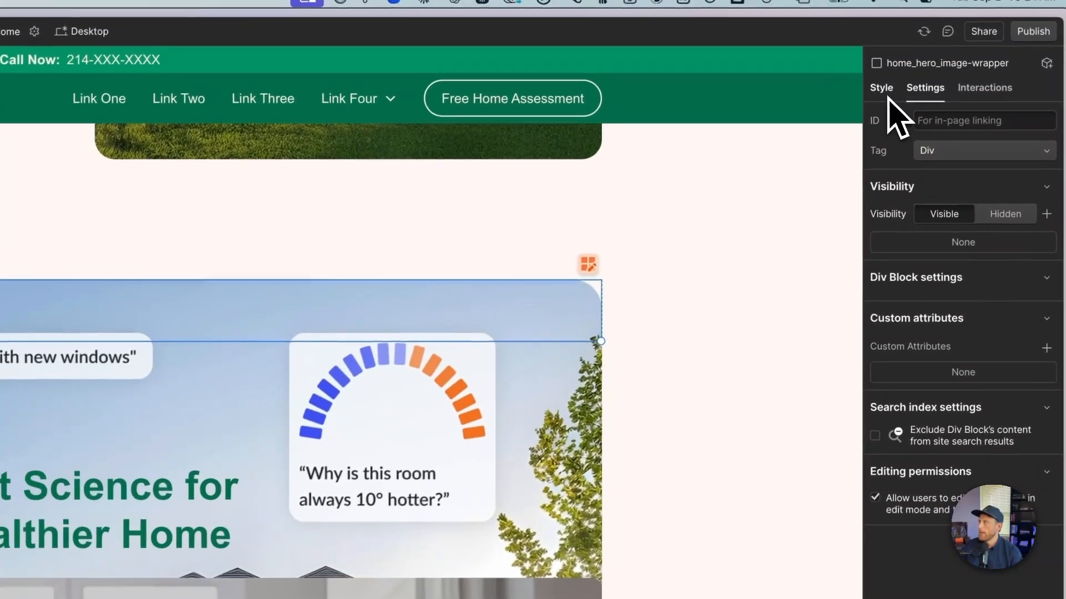
{"action": "left_click", "coordinate": [938, 54]}
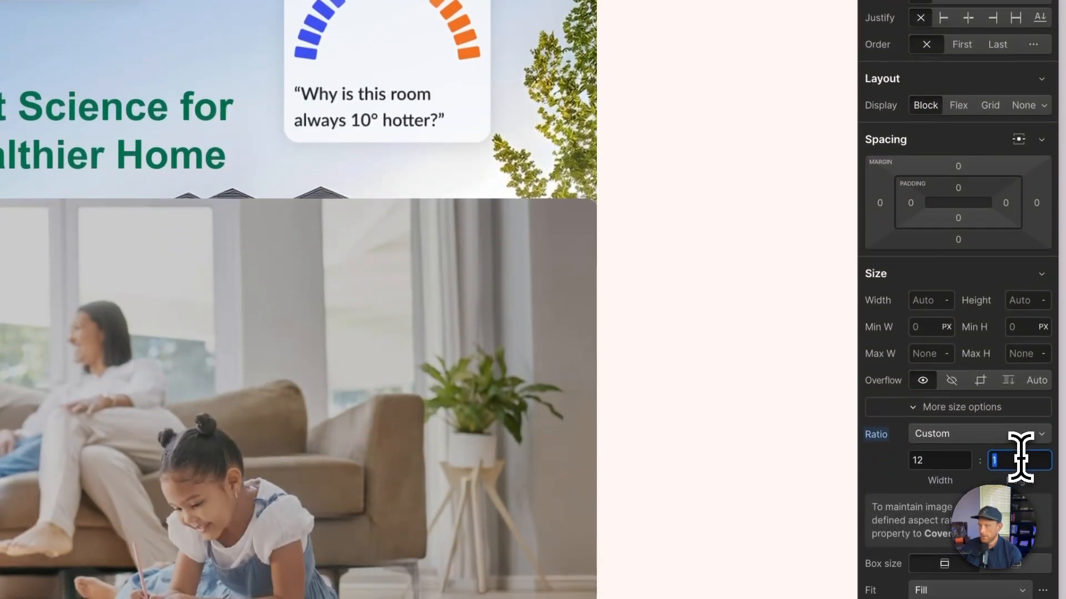
{"action": "left_click", "coordinate": [1019, 482]}
{"action": "type", "text": "6:12"}
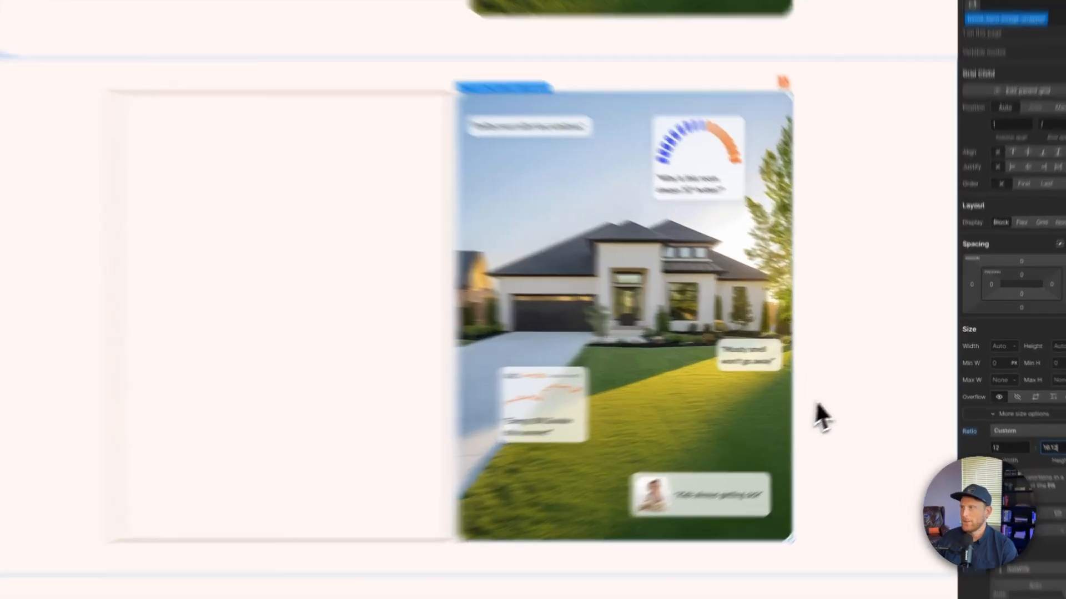
- Preview the page at a narrower canvas width to check how the hero grid and image scale, then return to designing
{"action": "left_click", "coordinate": [859, 389]}
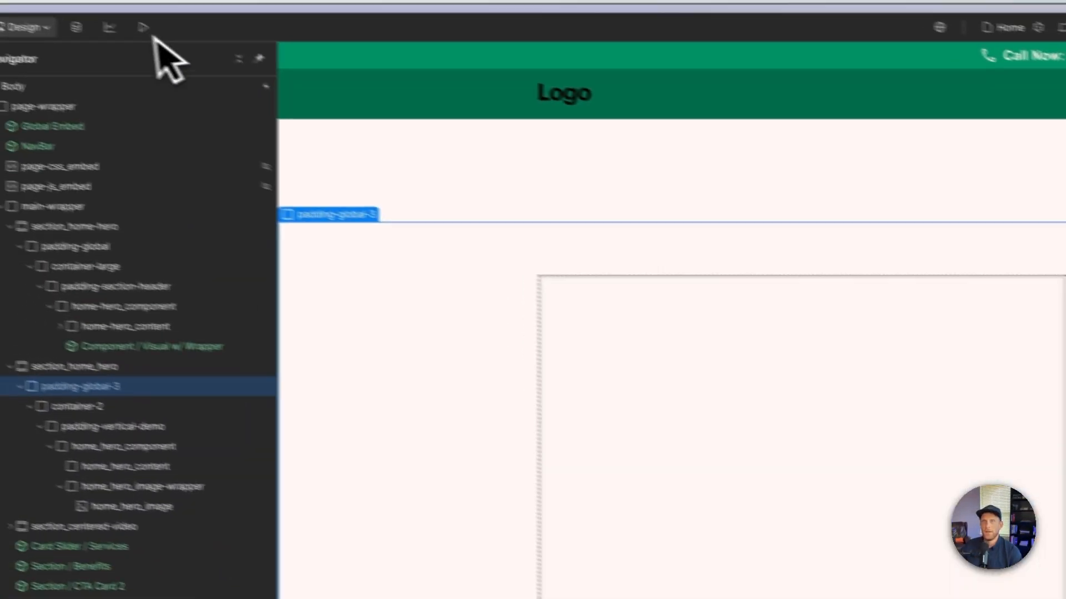
{"action": "left_click", "coordinate": [195, 42]}
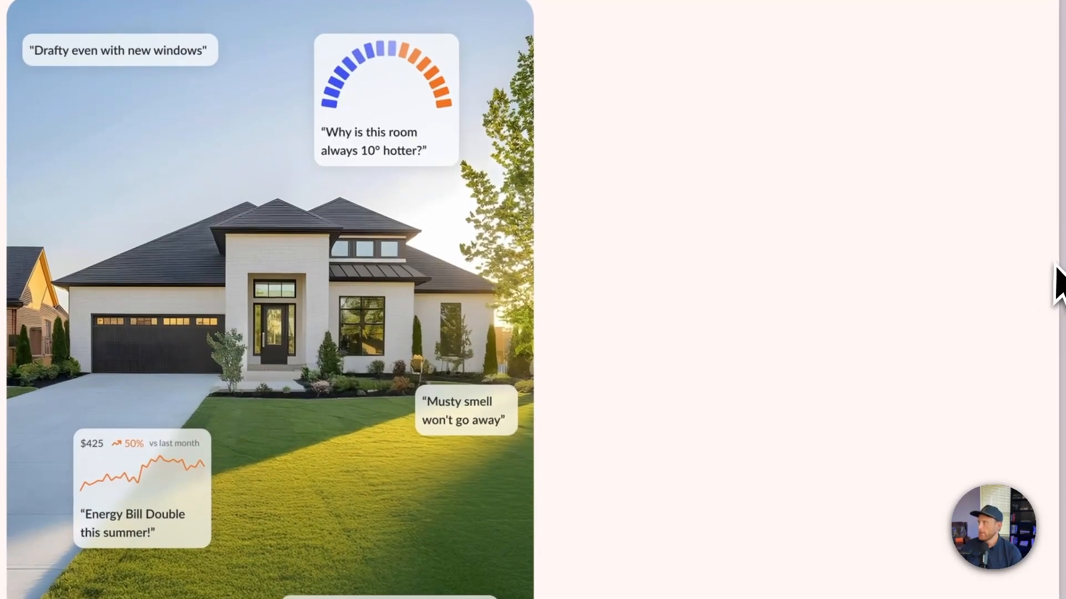
{"action": "left_click_drag", "start_coordinate": [1061, 277], "coordinate": [711, 278]}
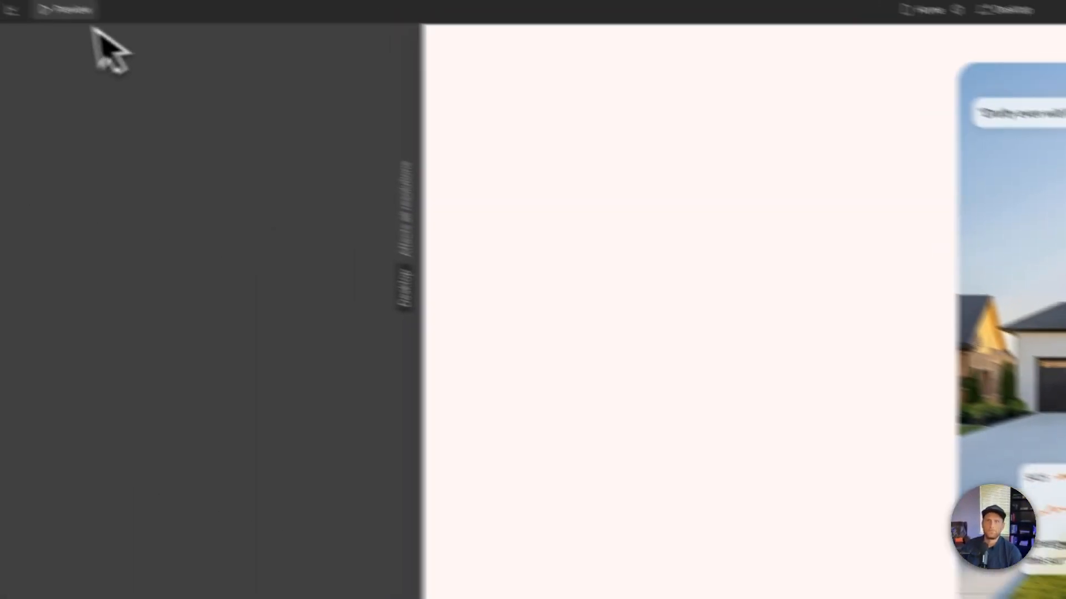
{"action": "left_click", "coordinate": [73, 10]}
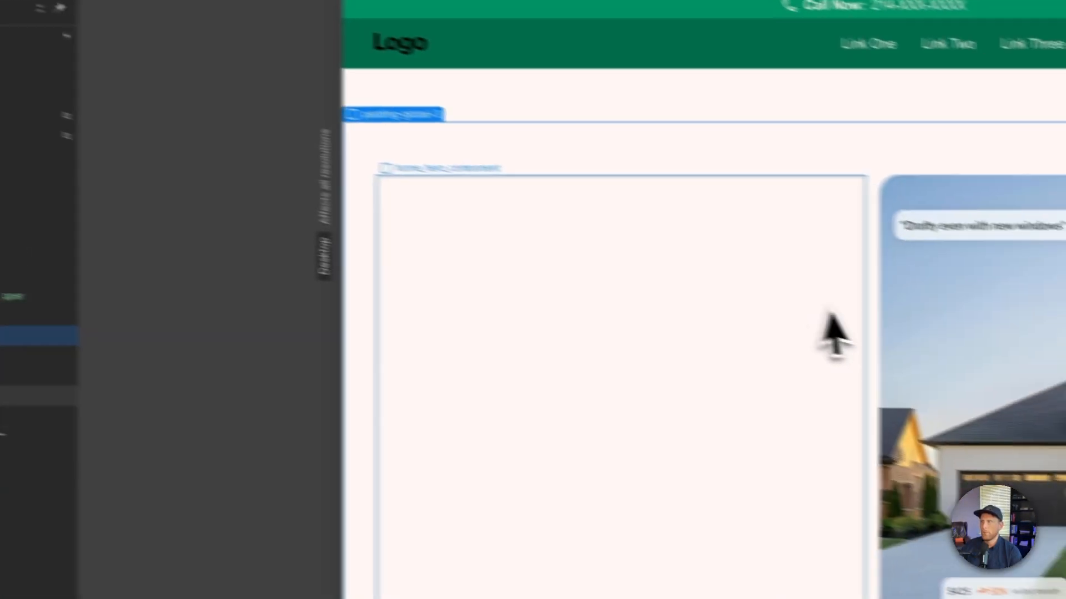
{"action": "left_click", "coordinate": [796, 294]}
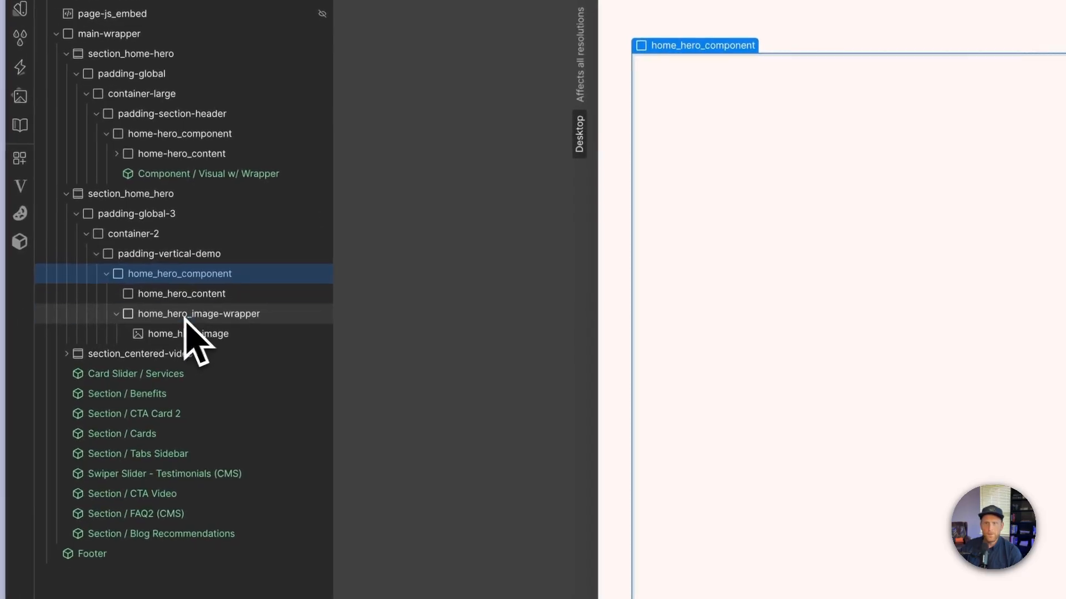
- Set home_hero_image's height to 100% so it fills its wrapper
{"action": "left_click", "coordinate": [146, 314]}
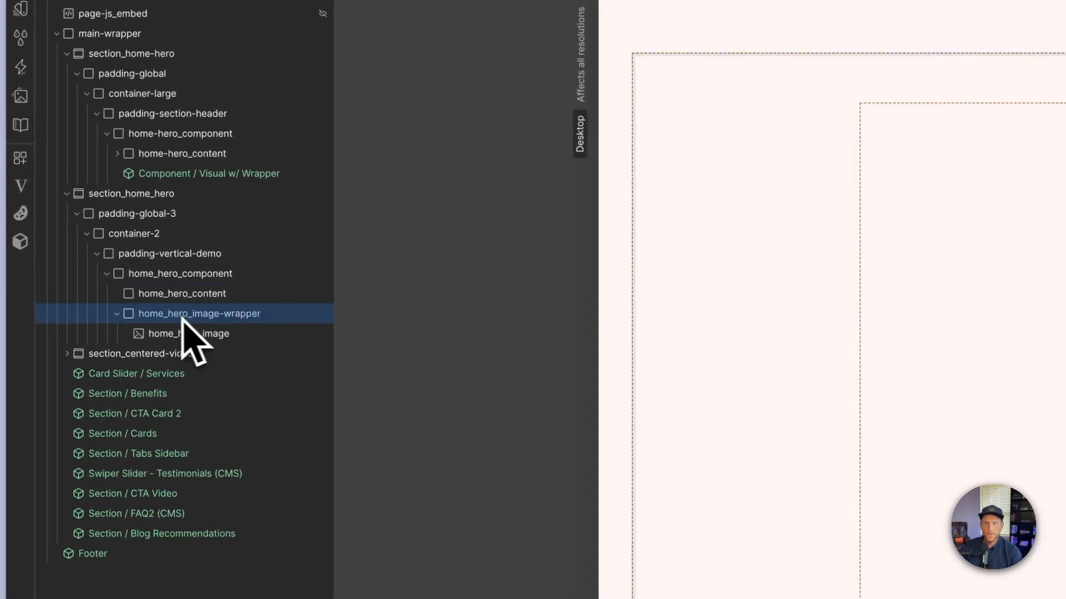
{"action": "left_click", "coordinate": [161, 333]}
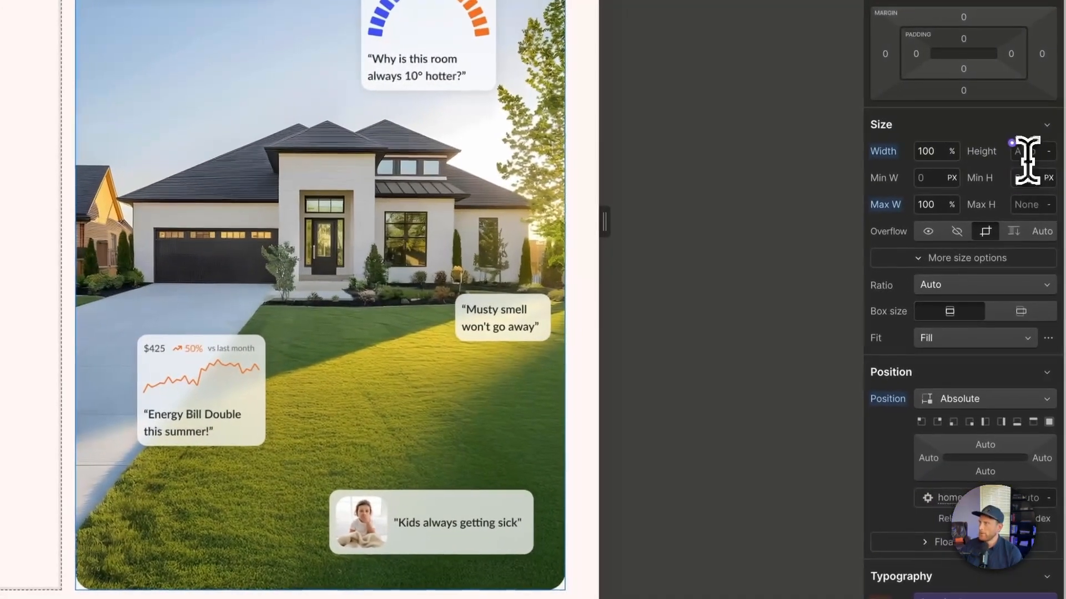
{"action": "left_click", "coordinate": [1023, 158]}
{"action": "type", "text": "100"}
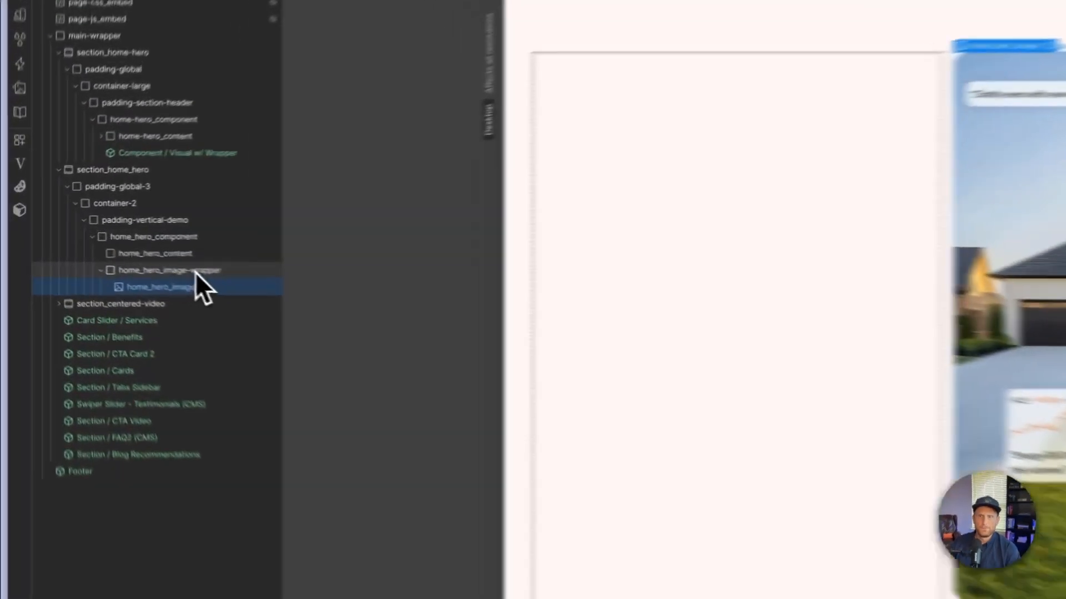
- Collapse home_hero_image-wrapper in the element tree and look at the original hero section's text and button
{"action": "left_click", "coordinate": [61, 252]}
{"action": "left_click", "coordinate": [119, 279]}
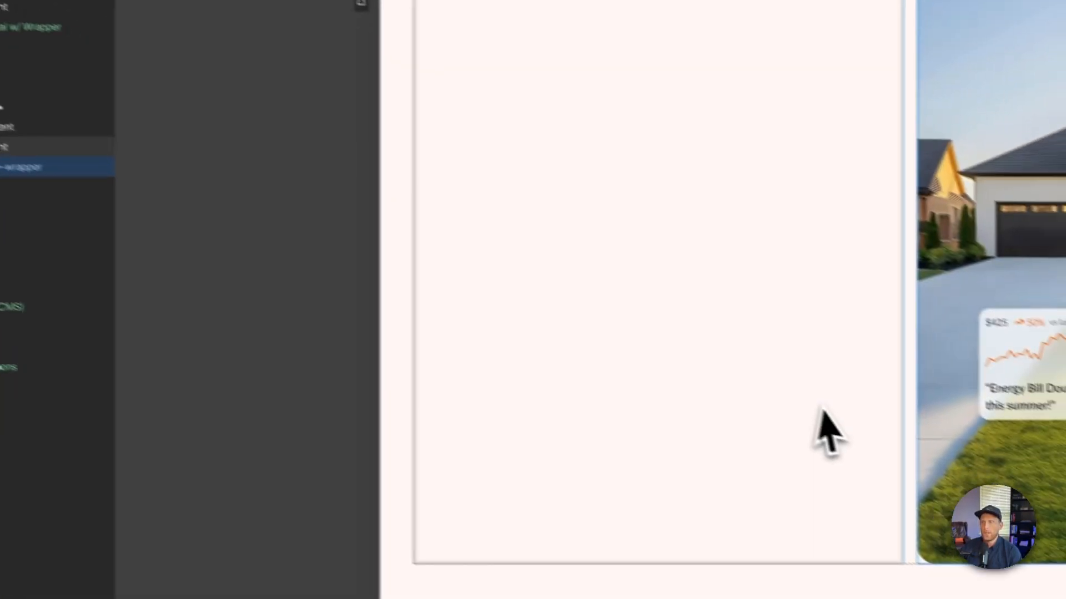
{"action": "scroll", "coordinate": [1044, 522], "scroll_direction": "up", "scroll_amount": 5}
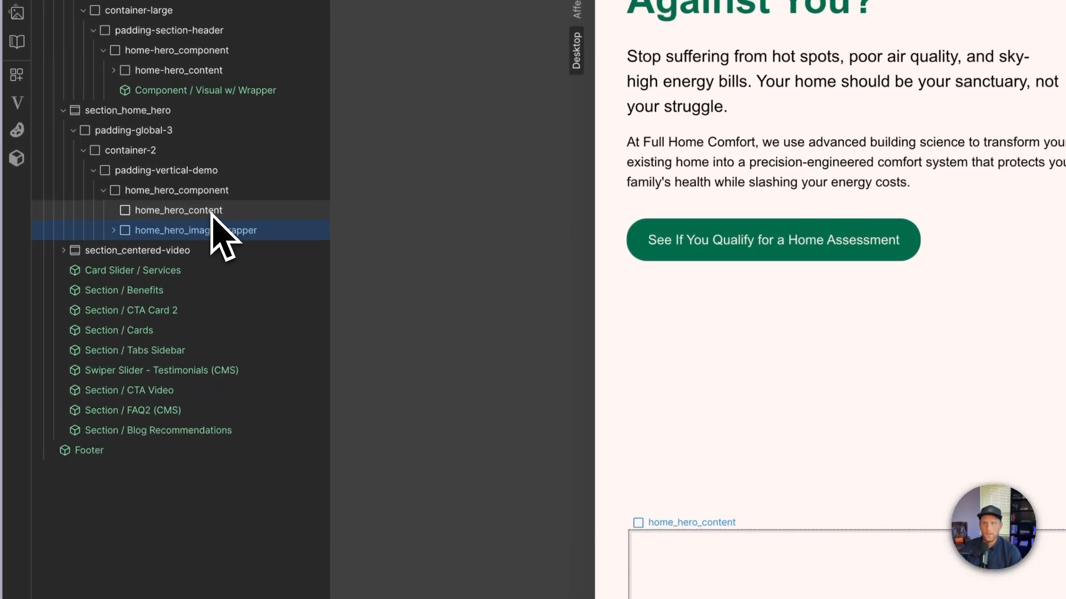
- Add an H1 heading inside home_hero_content and give it the class home_hero_heading
{"action": "left_click", "coordinate": [216, 214]}
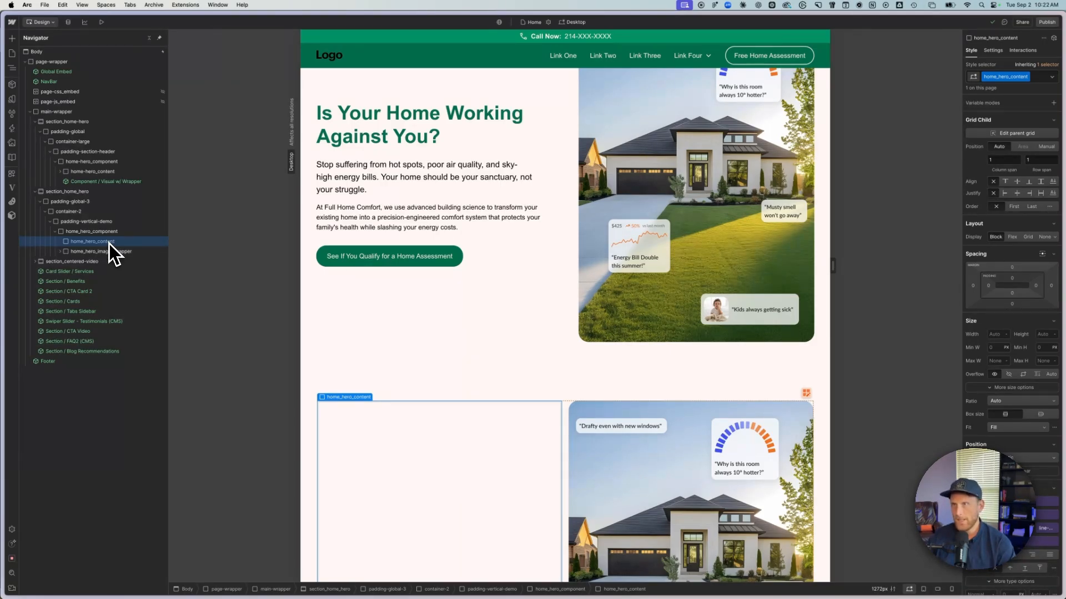
{"action": "key", "text": "e"}
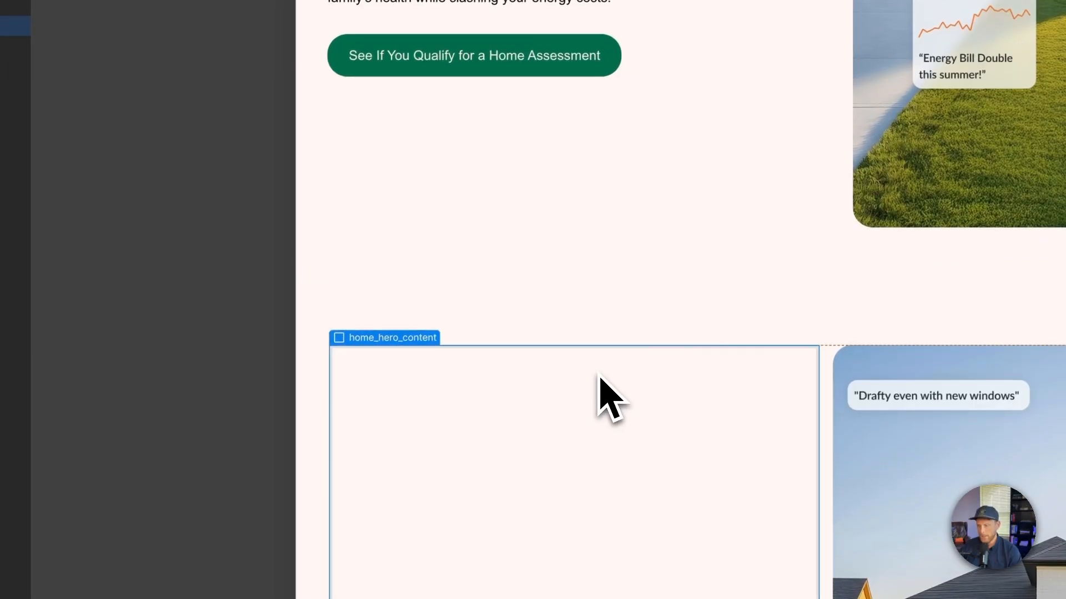
{"action": "key", "text": "super+e"}
{"action": "type", "text": "h1"}
{"action": "key", "text": "Return"}
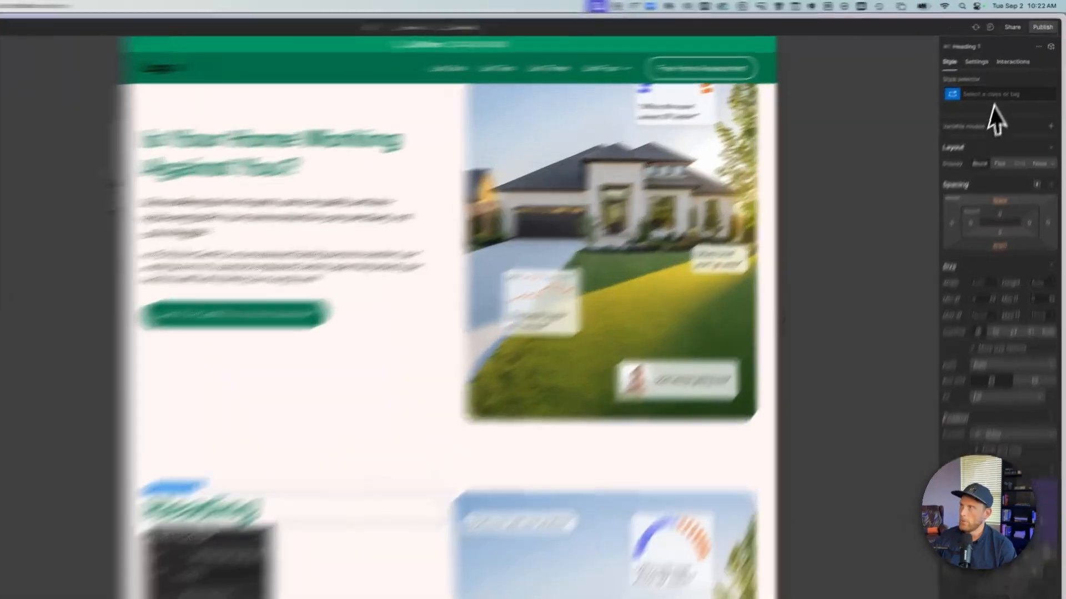
{"action": "left_click", "coordinate": [1013, 77]}
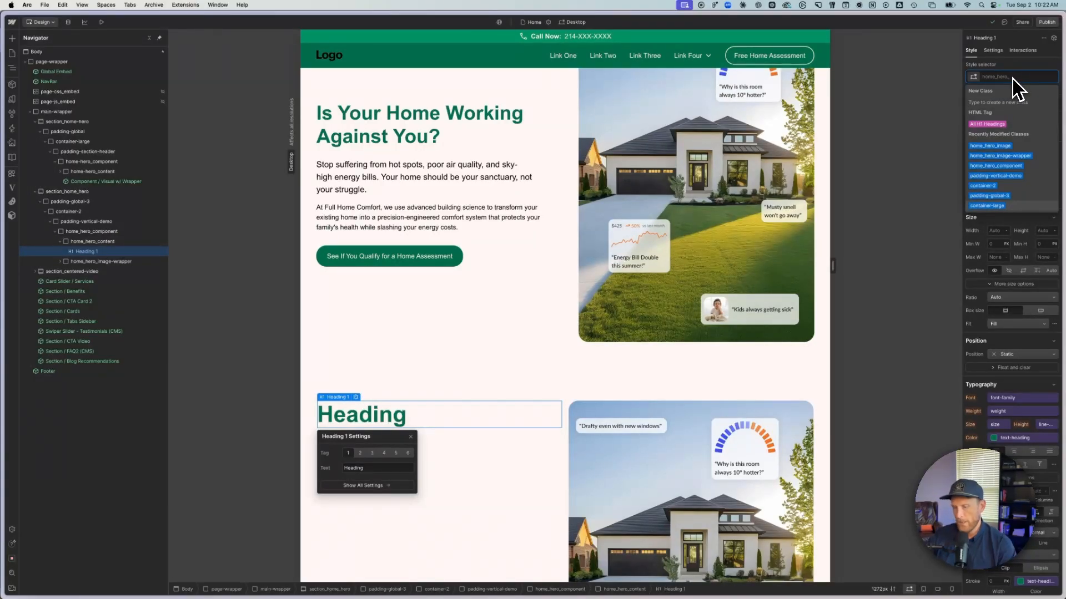
{"action": "key", "text": "Tab"}
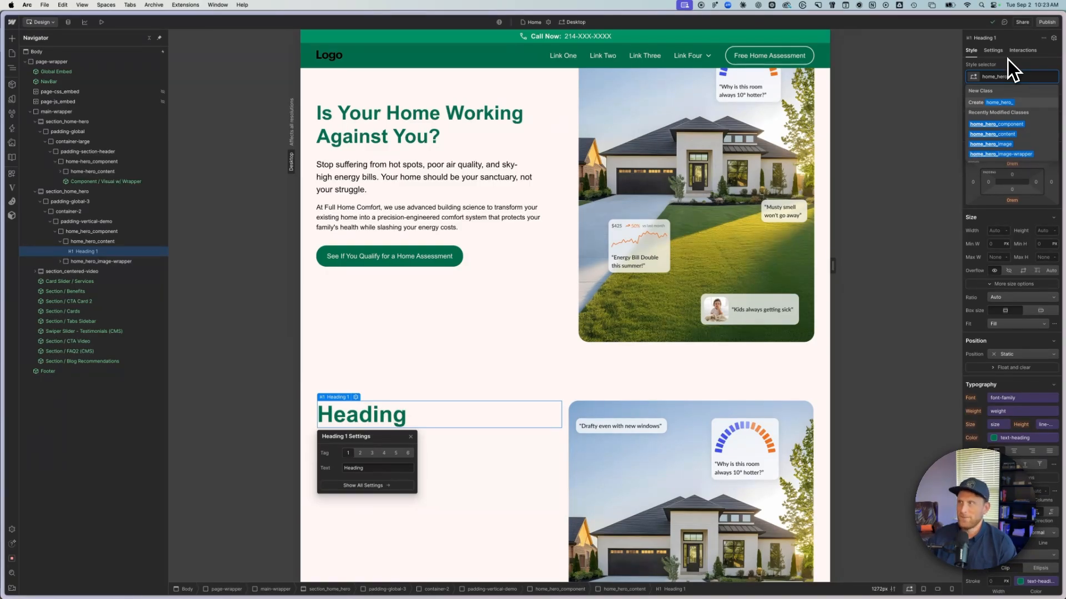
{"action": "type", "text": "heading"}
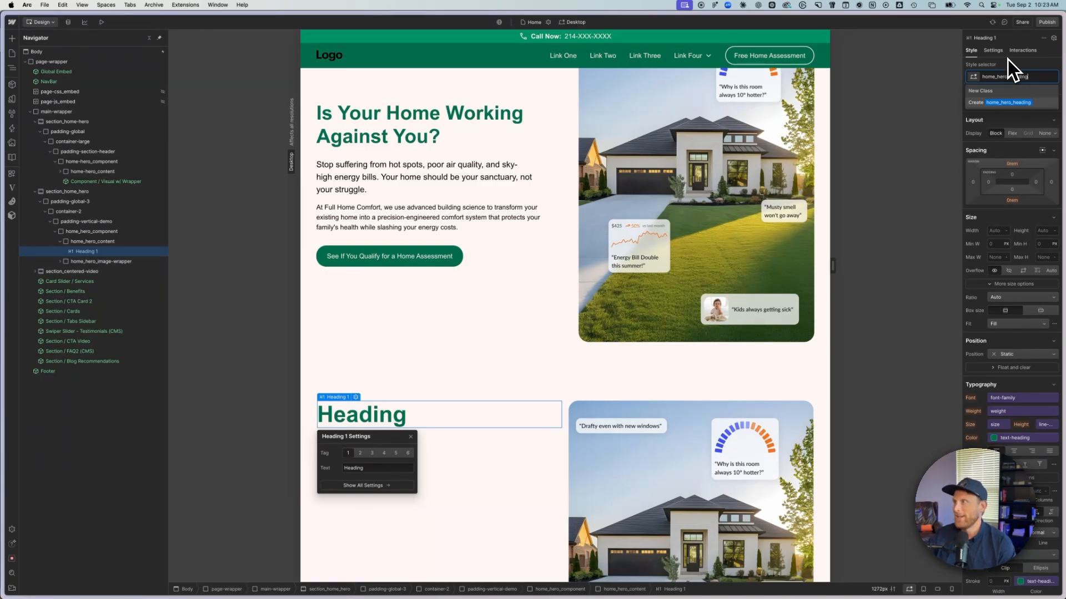
{"action": "key", "text": "Return"}
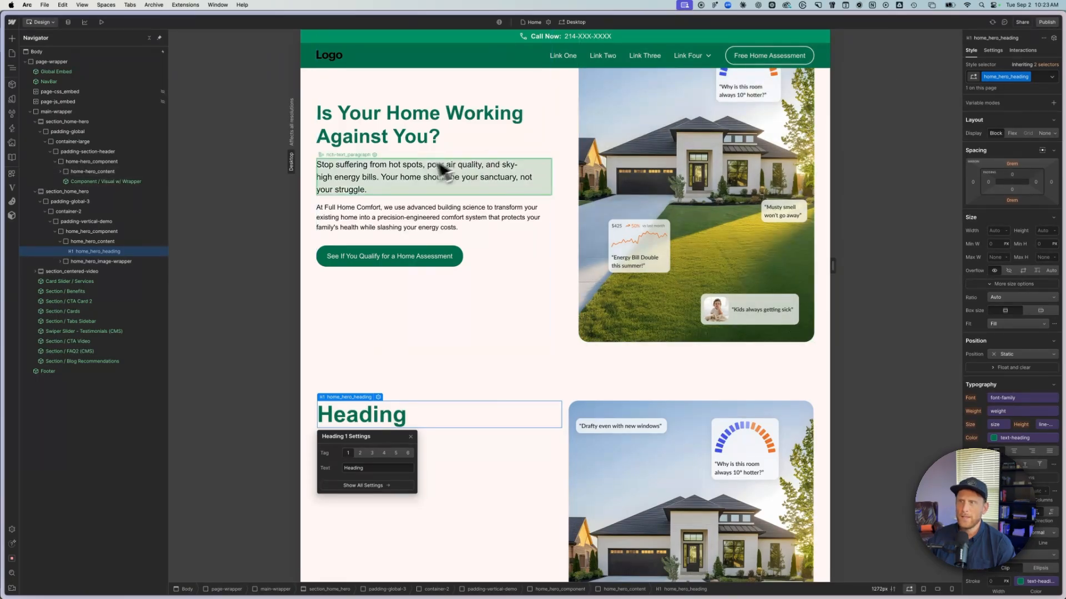
- Add a paragraph to home_hero_content below the heading and give it the class home_hero_subtext
{"action": "left_click", "coordinate": [111, 241]}
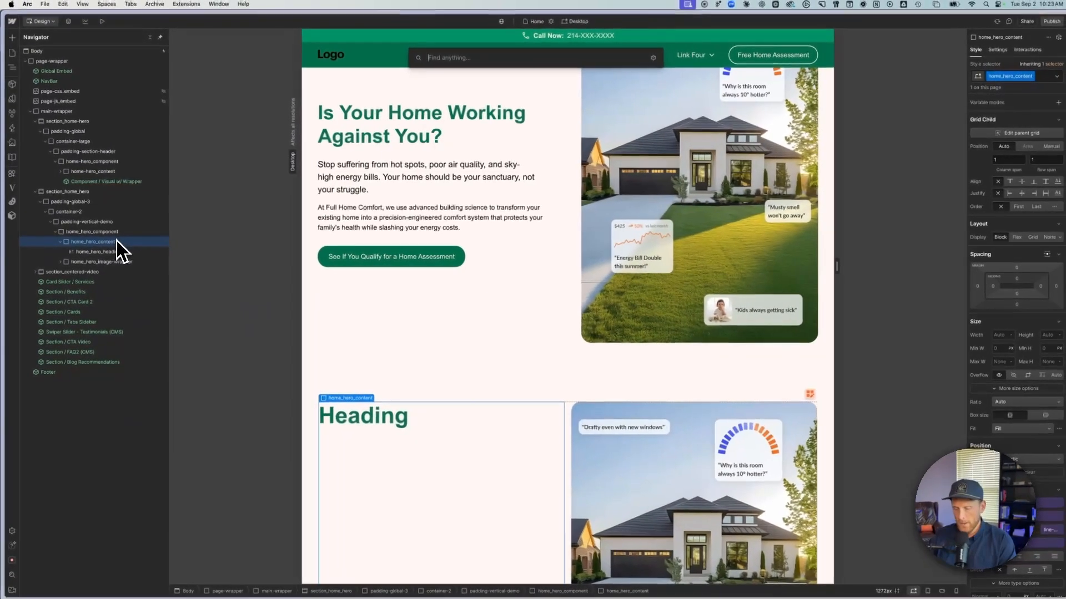
{"action": "key", "text": "super+e"}
{"action": "type", "text": "par"}
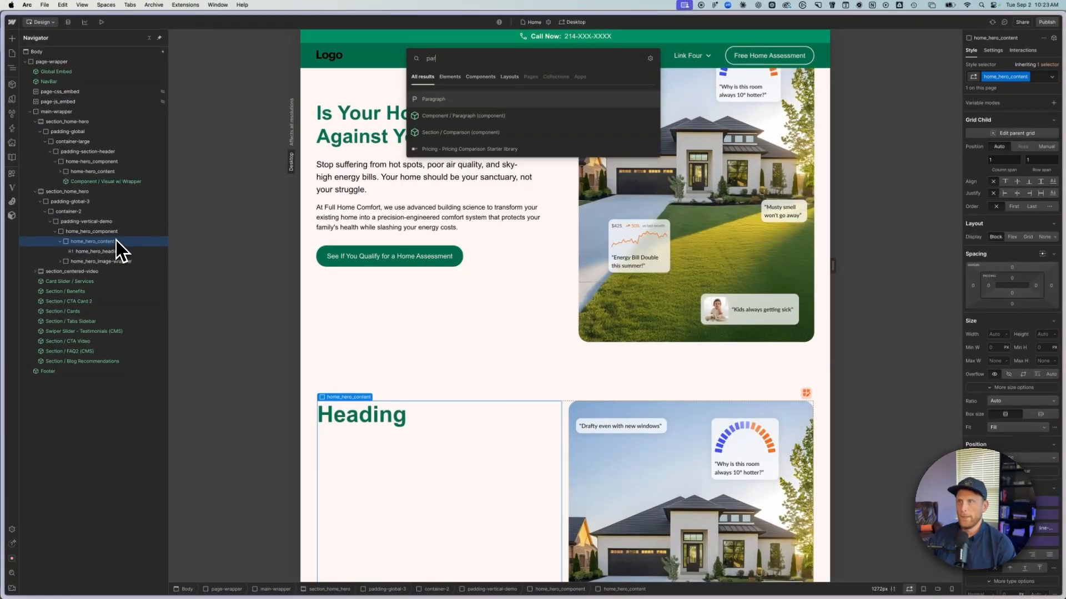
{"action": "key", "text": "Return"}
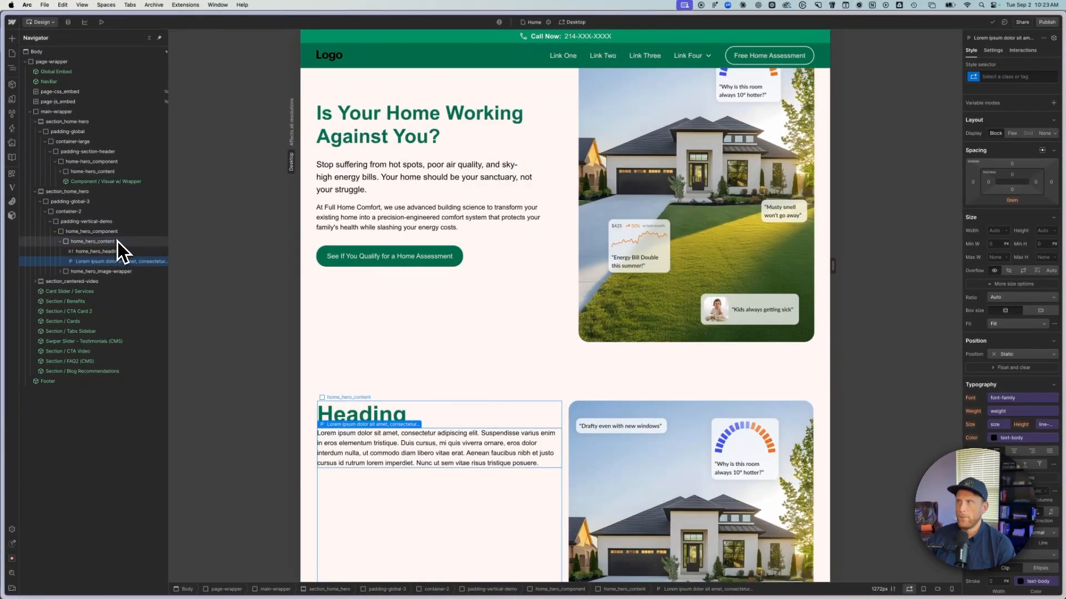
{"action": "left_click", "coordinate": [1019, 76]}
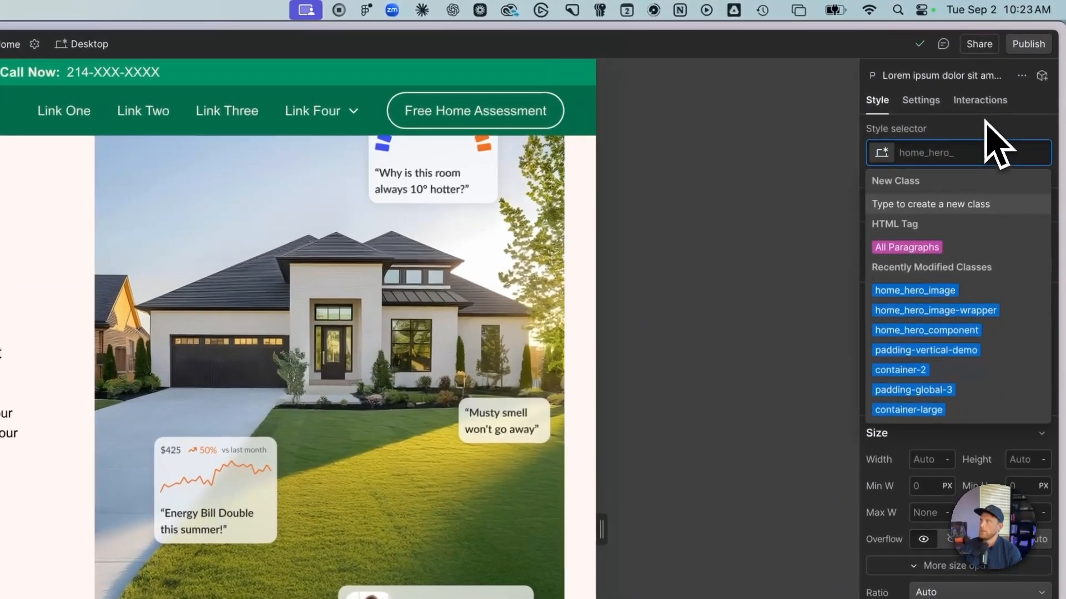
{"action": "key", "text": "Tab"}
{"action": "type", "text": "subtext"}
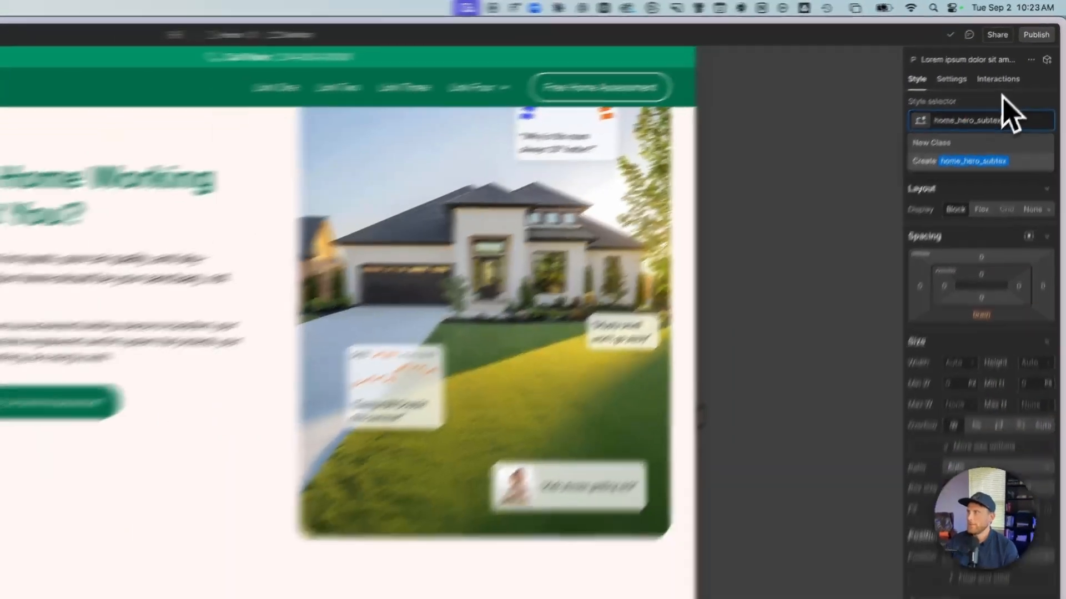
{"action": "key", "text": "Return"}
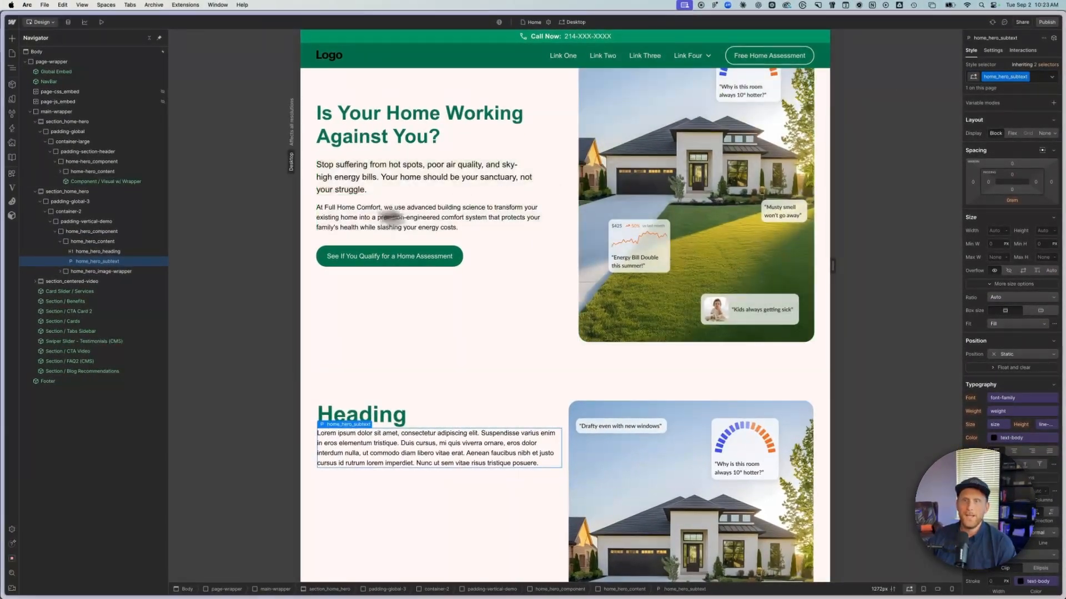
- Add a second paragraph to home_hero_content and give it the class home_hero_paragraph
{"action": "left_click", "coordinate": [126, 241]}
{"action": "key", "text": "super+e"}
{"action": "type", "text": "para"}
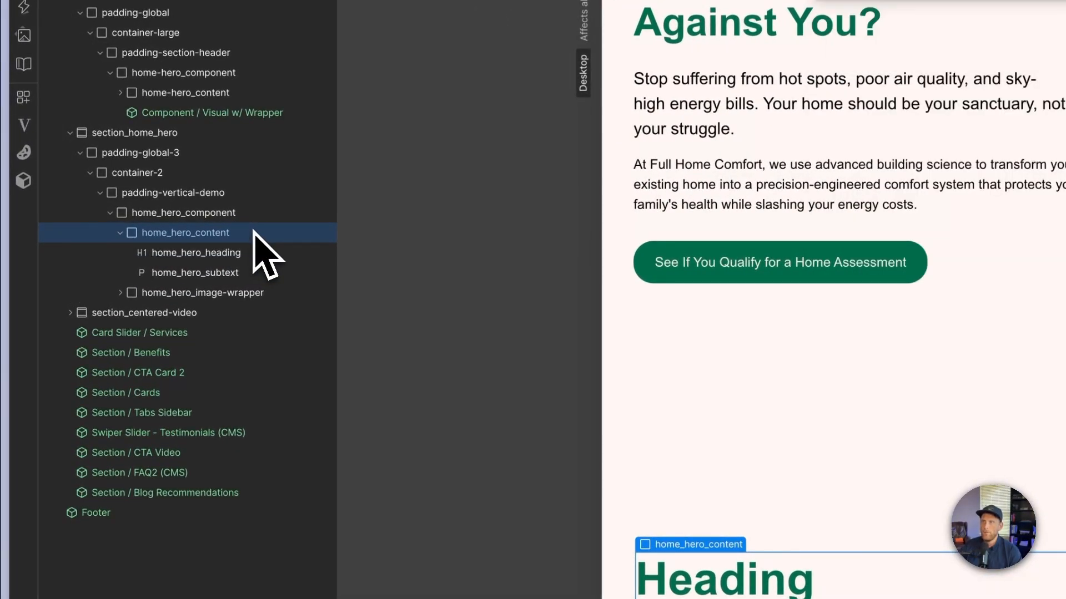
{"action": "key", "text": "Return"}
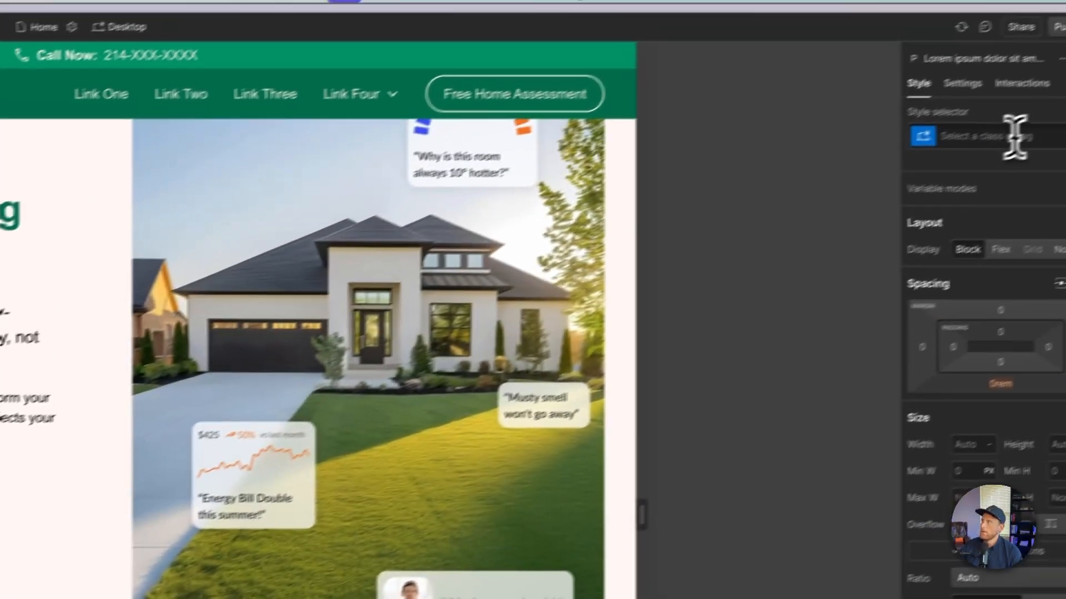
{"action": "left_click", "coordinate": [975, 153]}
{"action": "key", "text": "Tab"}
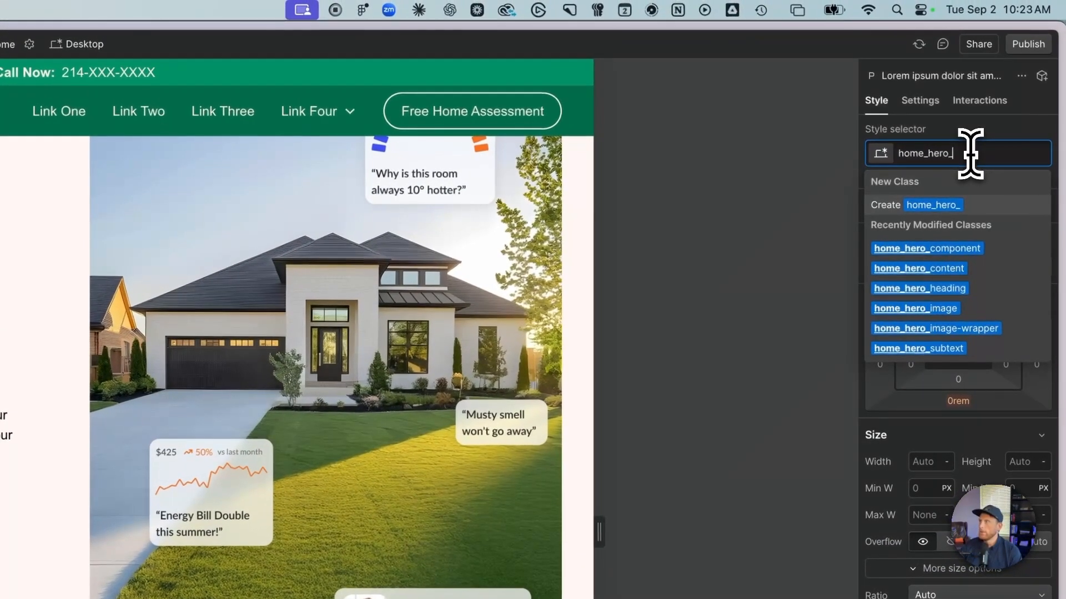
{"action": "type", "text": "paragraph"}
{"action": "key", "text": "Return"}
{"action": "key", "text": "Escape"}
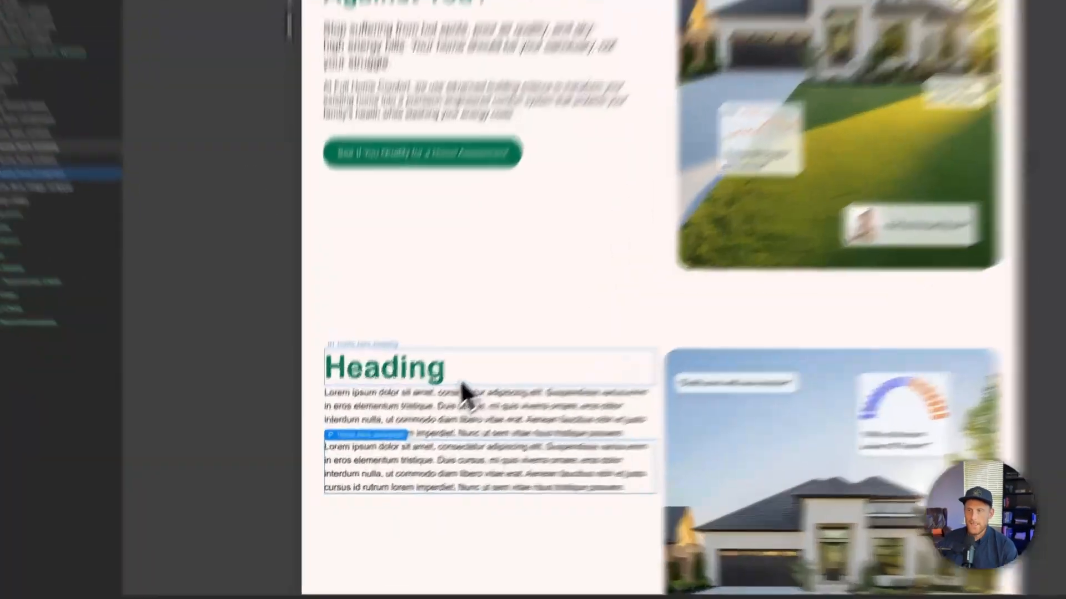
- Replace the home_hero_heading placeholder text with "Is Your Home Working Against You?"
{"action": "left_click", "coordinate": [404, 420]}
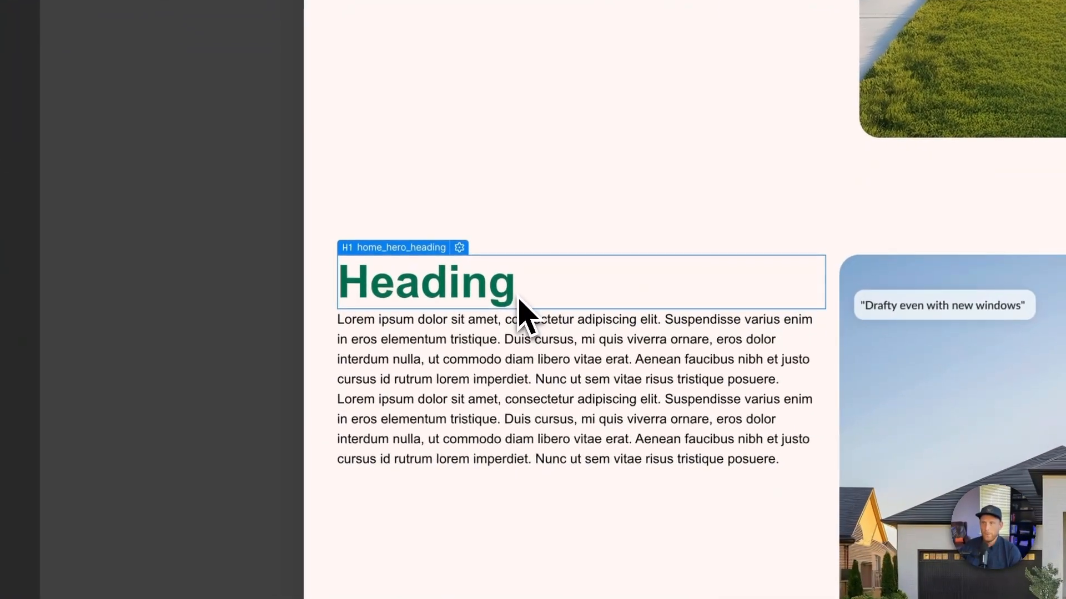
{"action": "double_click", "coordinate": [405, 419]}
{"action": "type", "text": "Is Your Home Working A"}
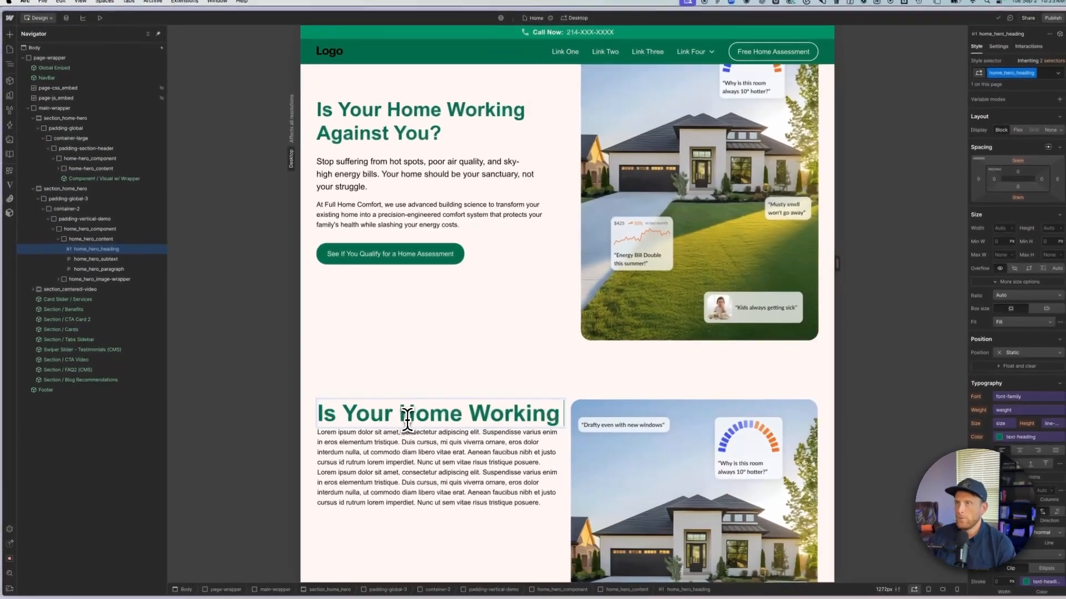
{"action": "type", "text": "gains"}
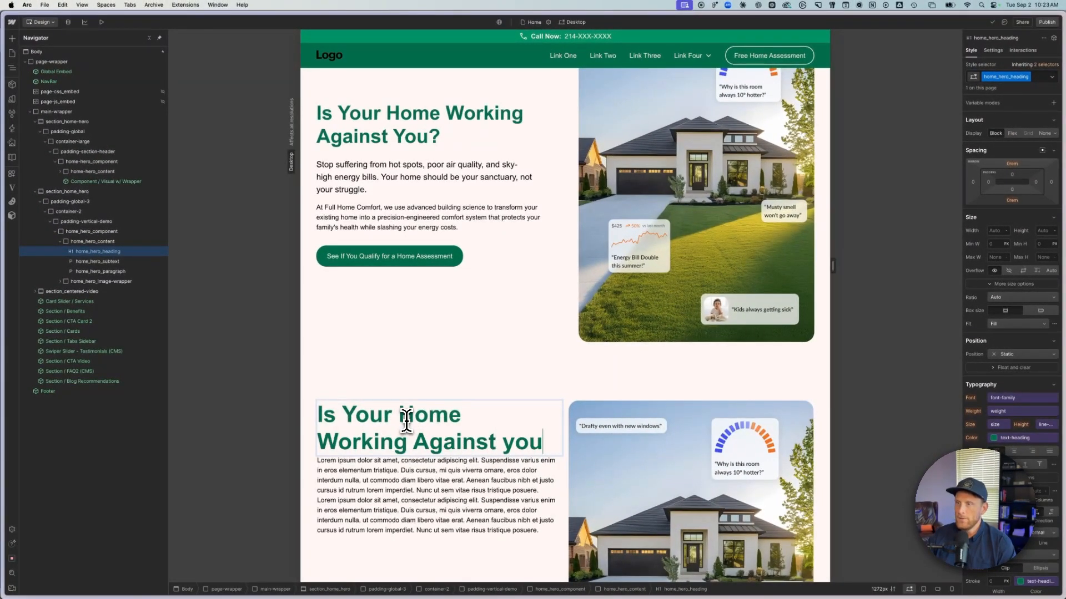
{"action": "type", "text": "t You?"}
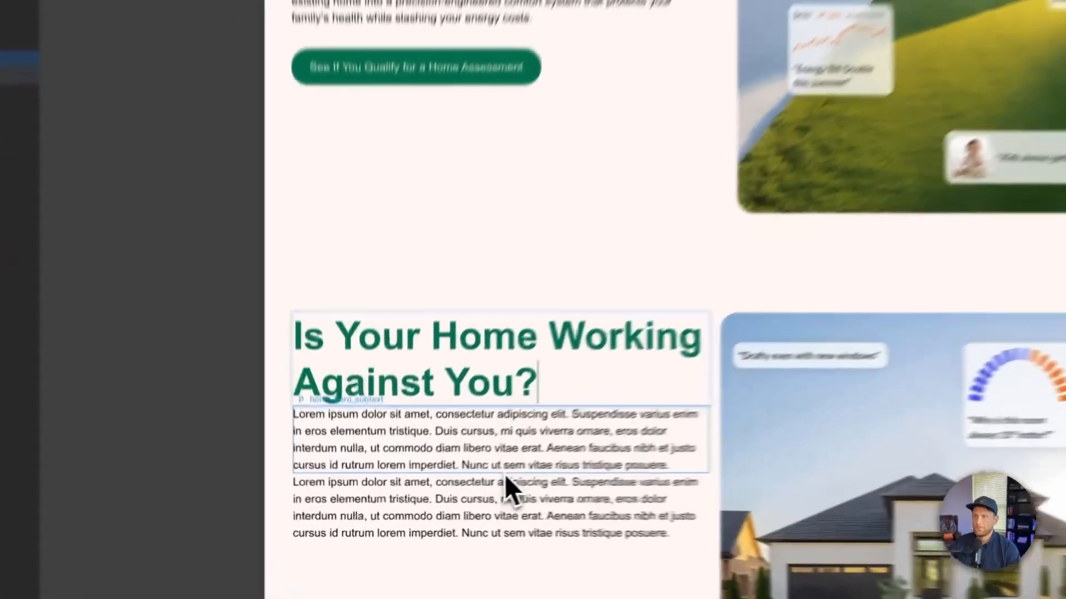
{"action": "key", "text": "Escape"}
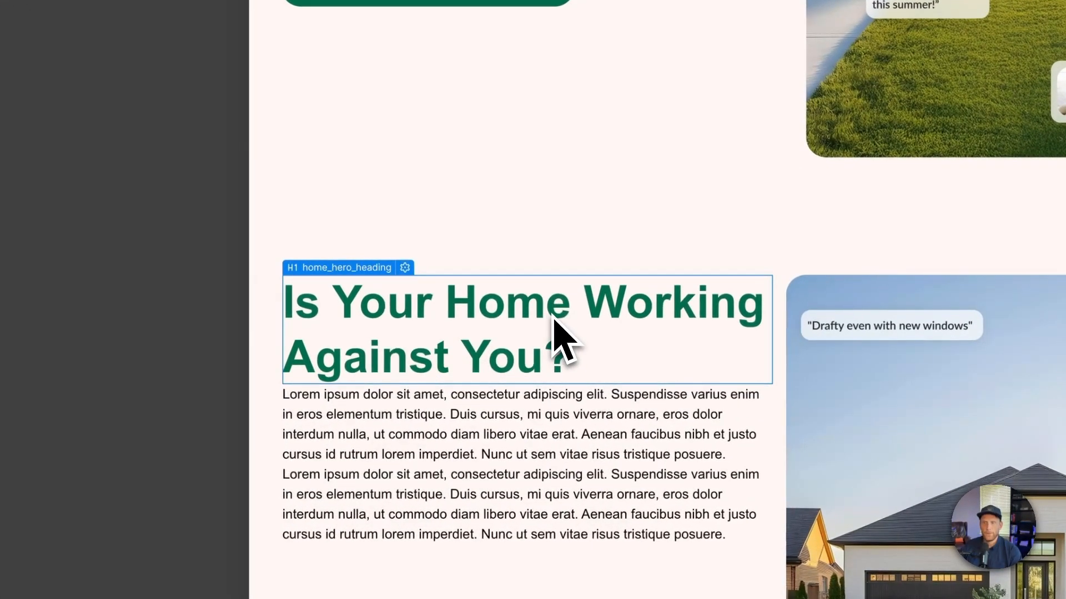
- Replace the home_hero_subtext placeholder with the original hero's "Stop suffering from hot spots…" paragraph
{"action": "left_click", "coordinate": [526, 408]}
{"action": "scroll", "coordinate": [527, 408], "scroll_direction": "up", "scroll_amount": 7}
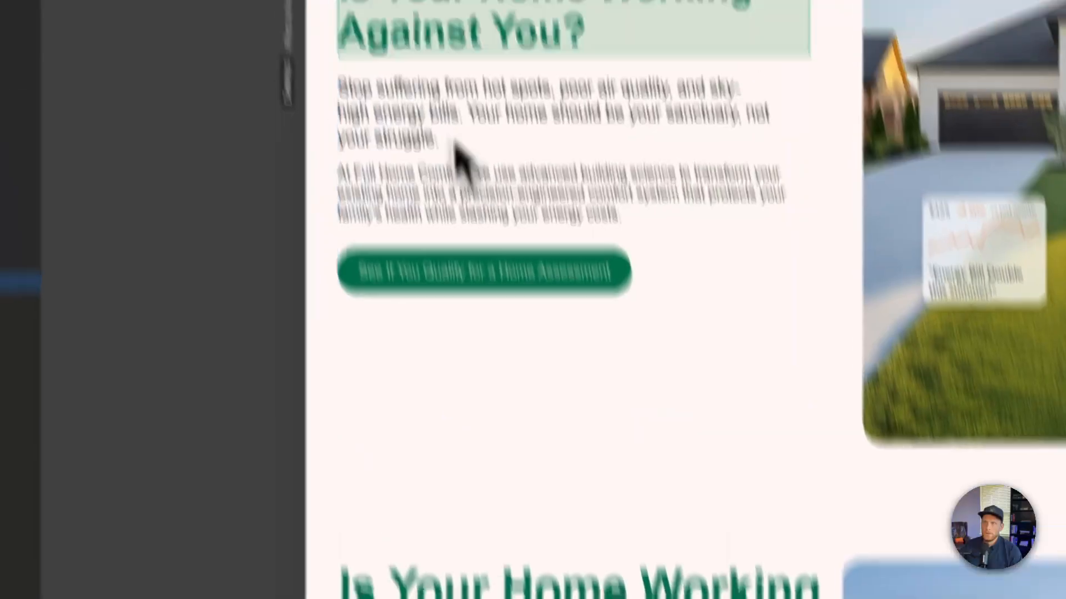
{"action": "triple_click", "coordinate": [456, 294]}
{"action": "key", "text": "ctrl+c"}
{"action": "scroll", "coordinate": [457, 294], "scroll_direction": "down", "scroll_amount": 5}
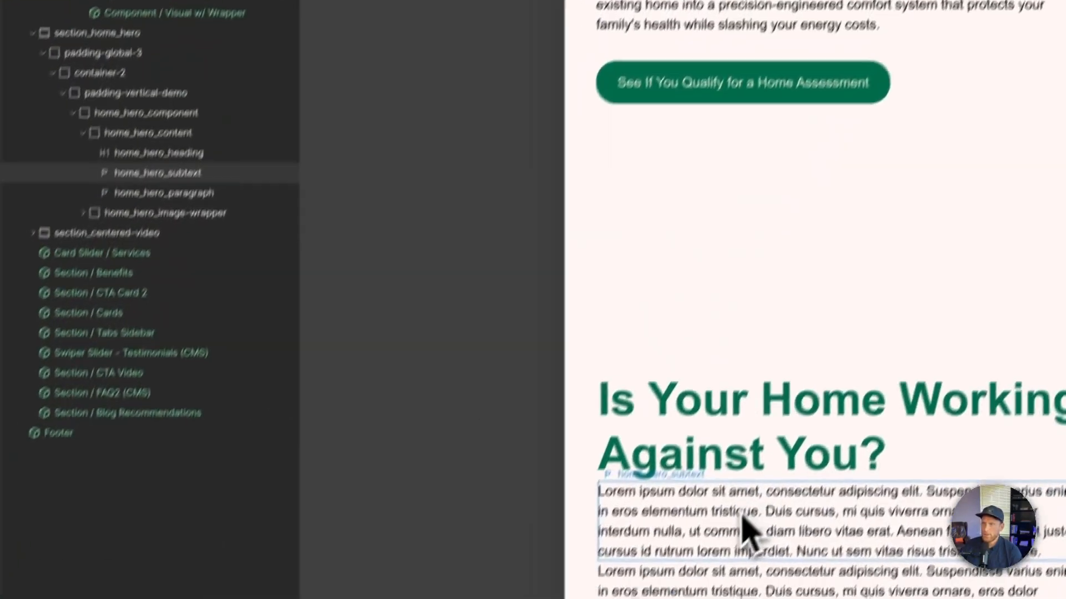
{"action": "left_click", "coordinate": [742, 511]}
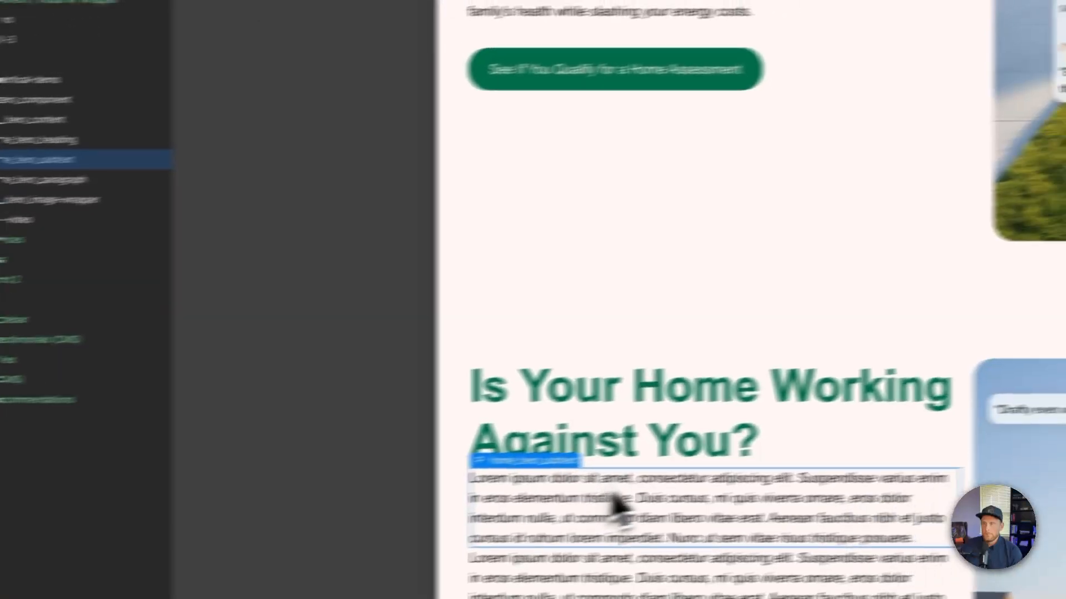
{"action": "triple_click", "coordinate": [760, 471]}
{"action": "key", "text": "ctrl+v"}
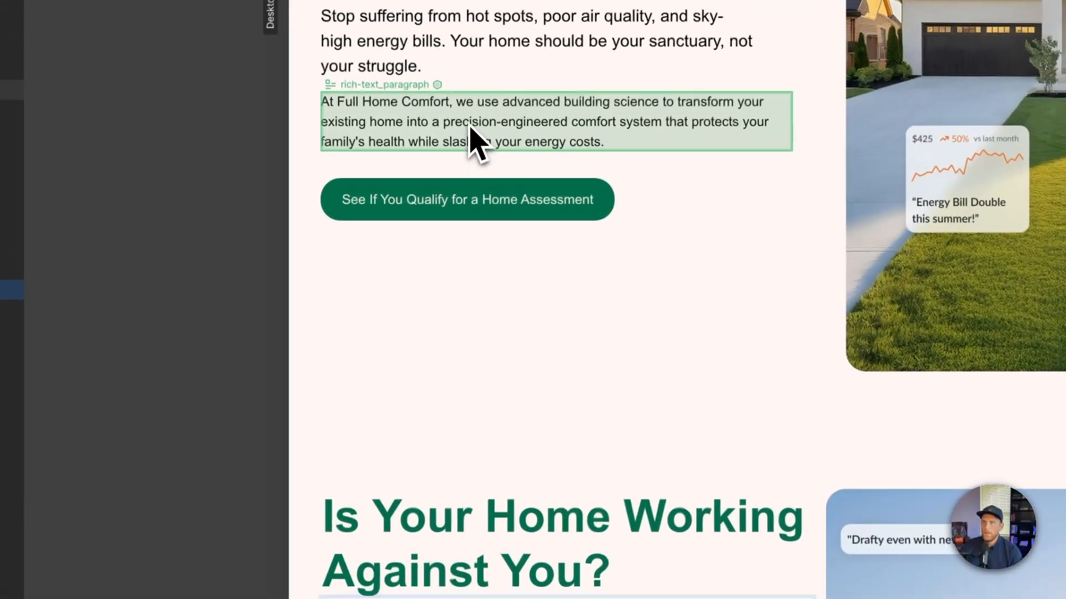
- Replace the home_hero_paragraph placeholder with the original hero's "At Full Home Comfort…" paragraph
{"action": "triple_click", "coordinate": [515, 5]}
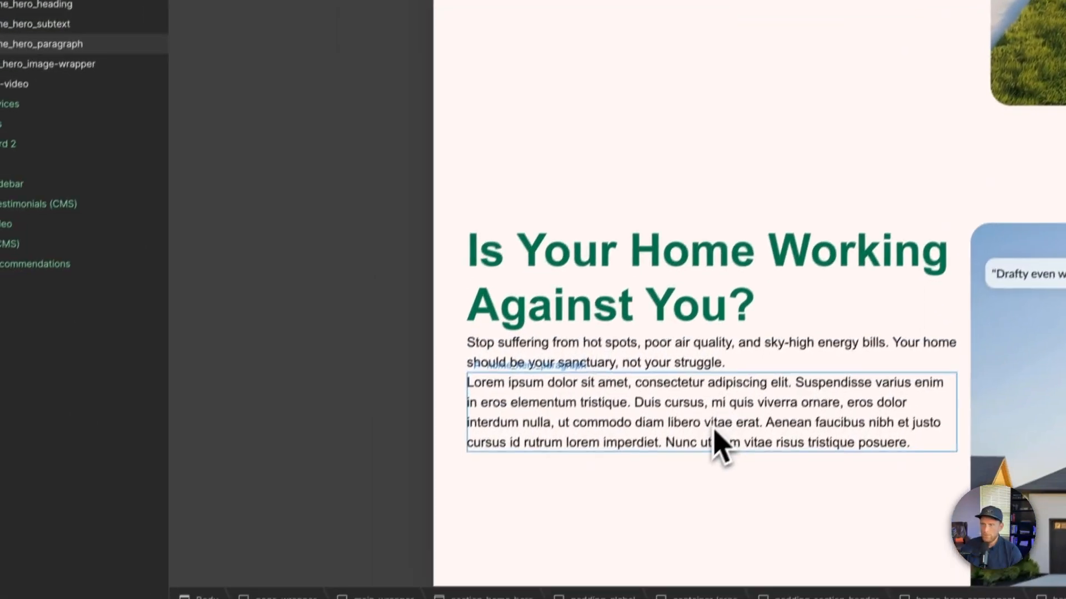
{"action": "double_click", "coordinate": [715, 424]}
{"action": "triple_click", "coordinate": [720, 404]}
{"action": "type", "text": "At Full Home Comfort, we use advanced building science to transform your existing home into a precision-engineered comfort system that protects your family's health while slashing your energy costs."}
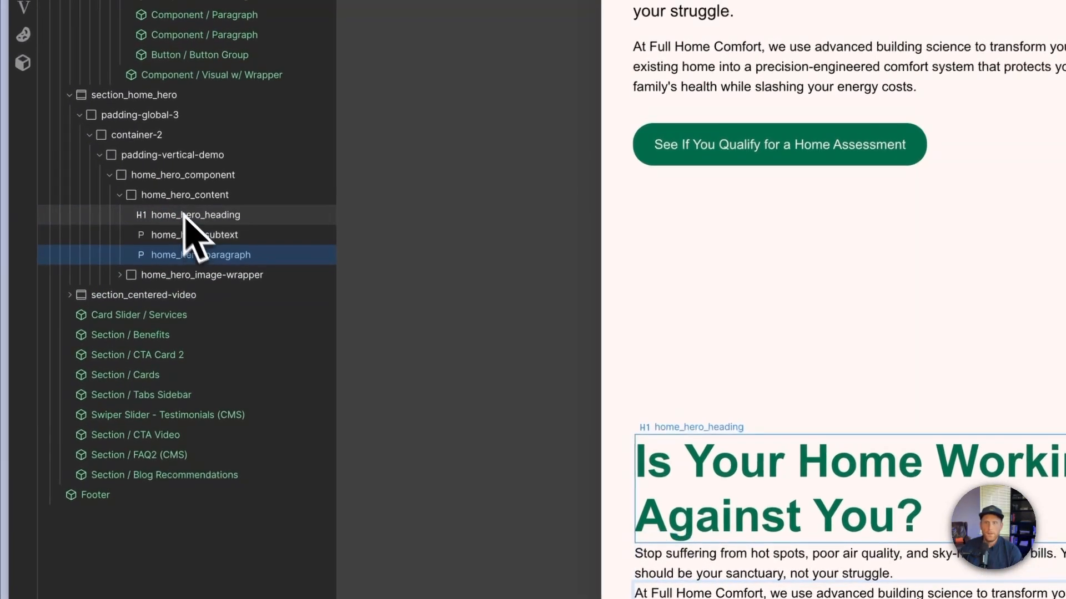
- Add a plain Button element to home_hero_content below the paragraphs and give it the existing class button
{"action": "left_click", "coordinate": [177, 188]}
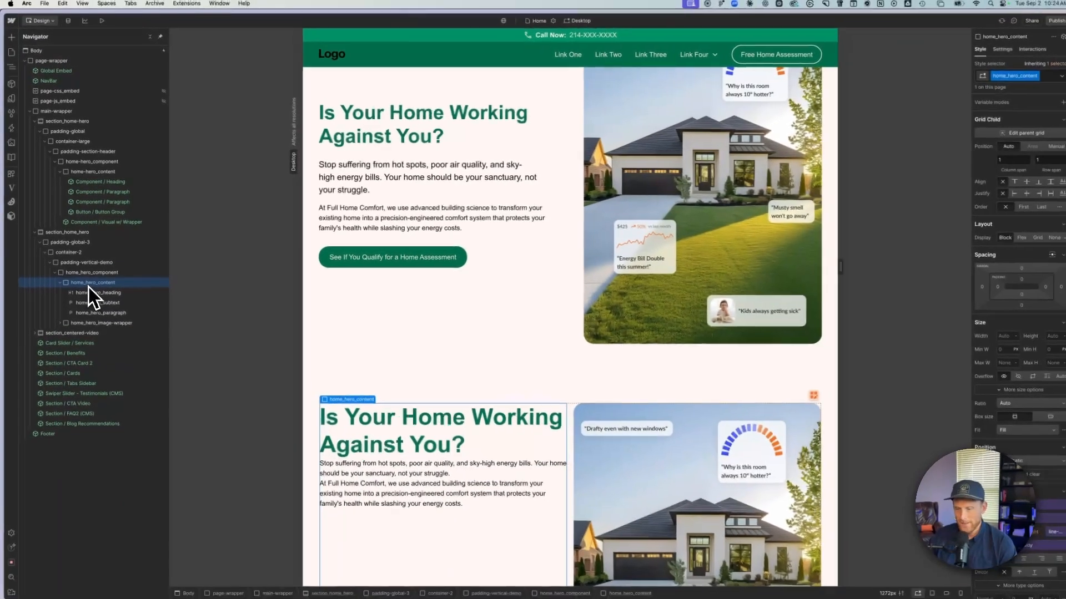
{"action": "key", "text": "super+e"}
{"action": "type", "text": "butt"}
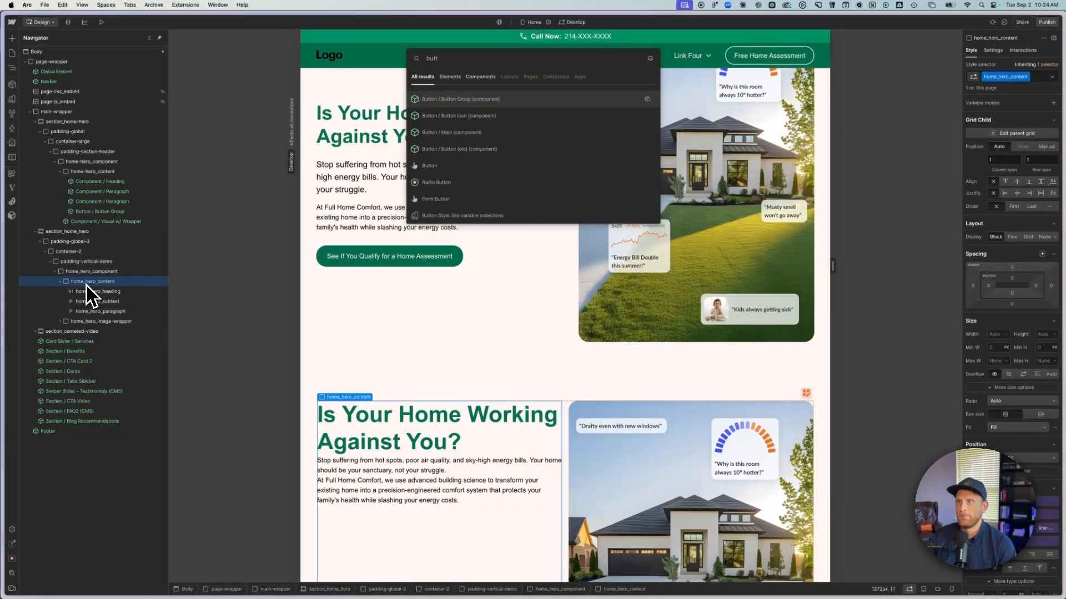
{"action": "key", "text": "Down"}
{"action": "key", "text": "Down"}
{"action": "key", "text": "Down"}
{"action": "key", "text": "Down"}
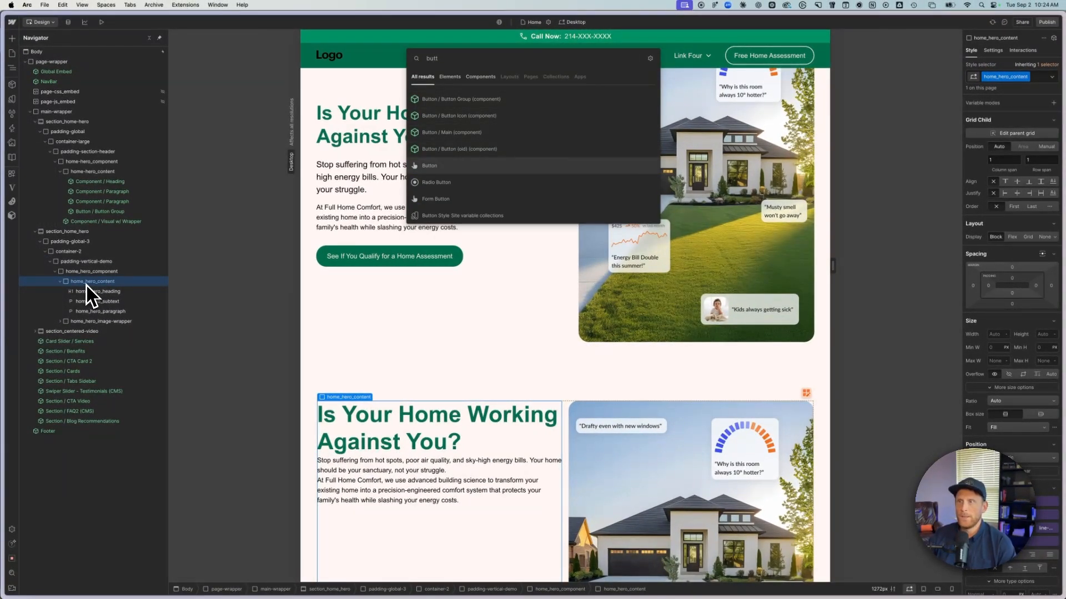
{"action": "key", "text": "Return"}
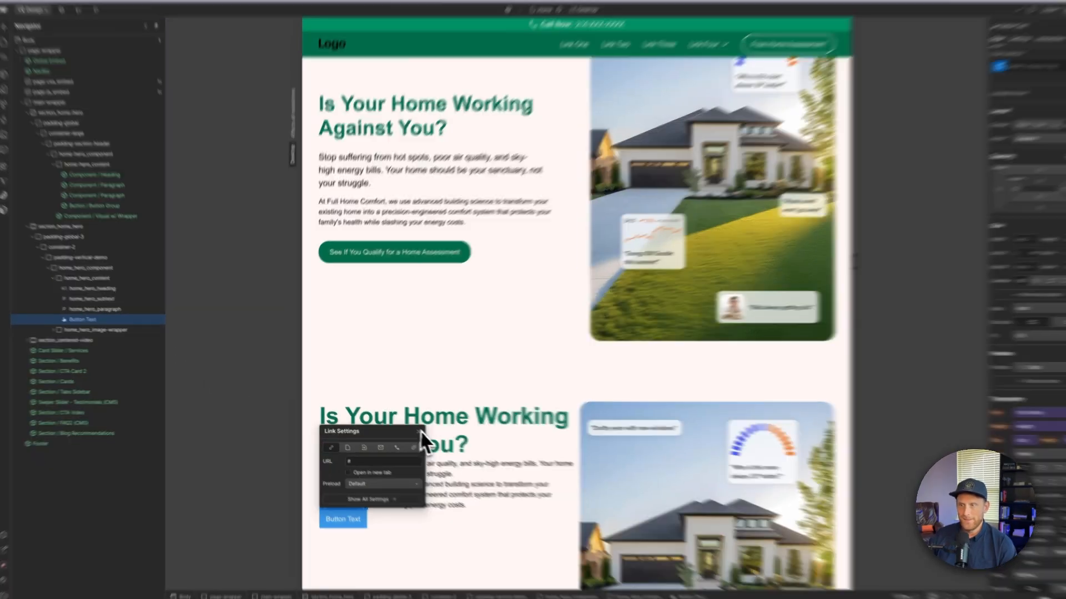
{"action": "left_click", "coordinate": [413, 429]}
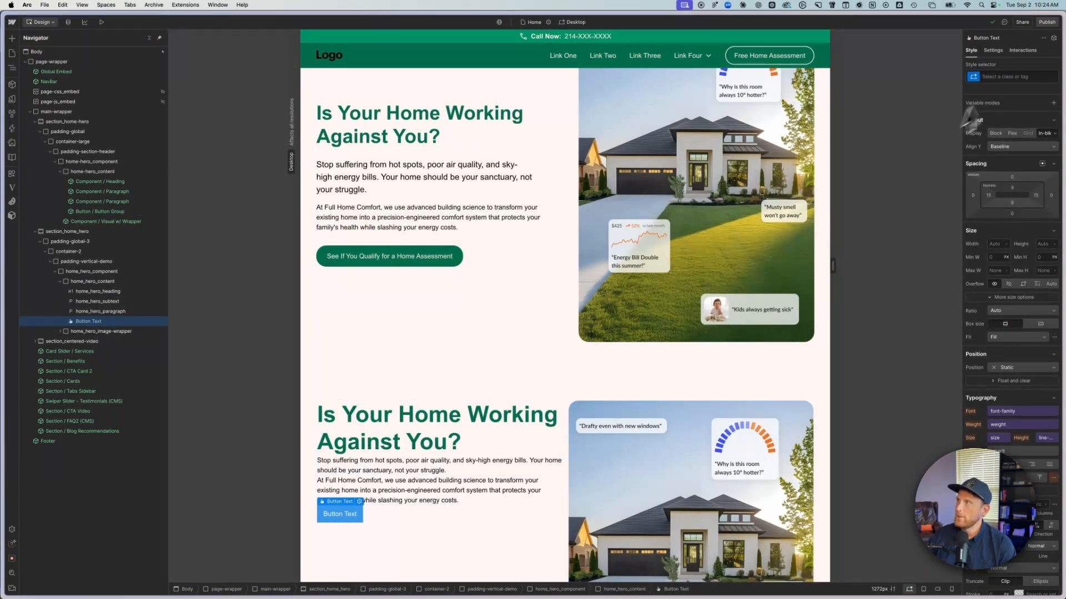
{"action": "left_click", "coordinate": [1018, 76]}
{"action": "type", "text": "button"}
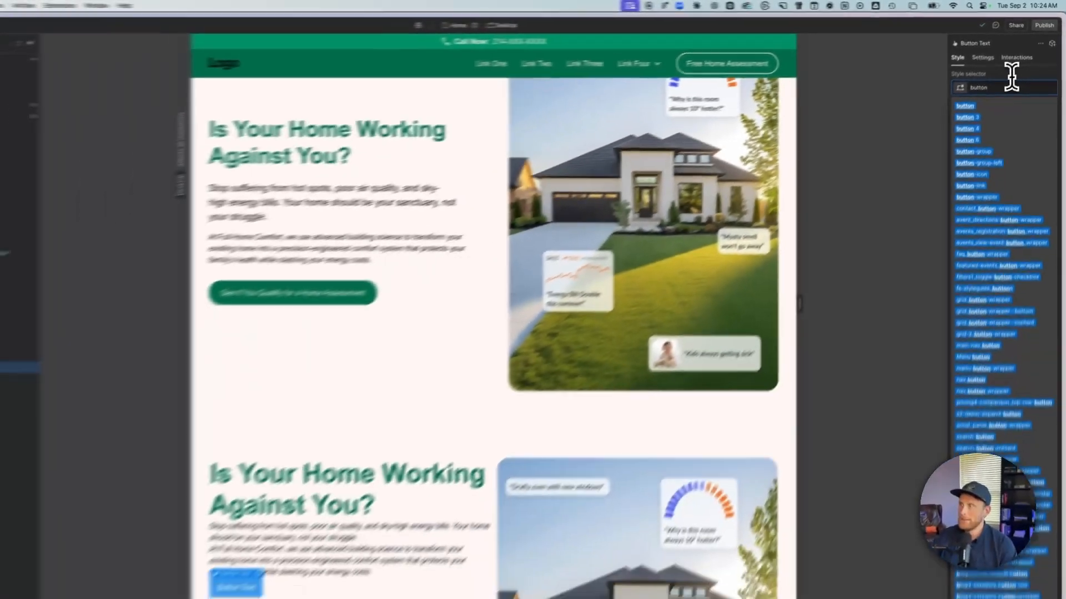
{"action": "key", "text": "Return"}
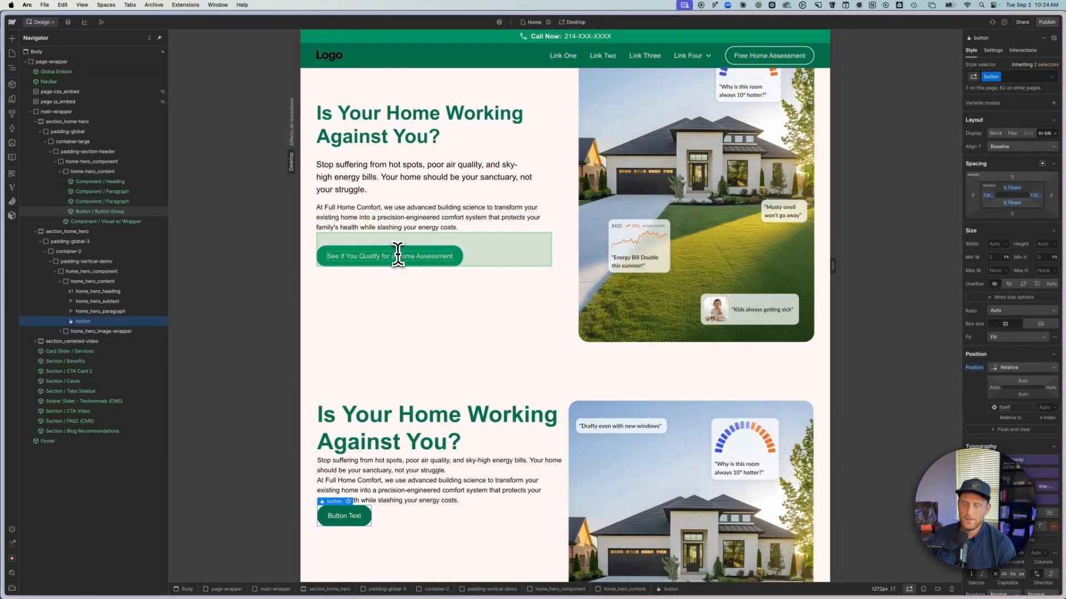
- Replace the new button's label with the original hero's "See If You Qualify for a Home Assessment"
{"action": "double_click", "coordinate": [358, 256]}
{"action": "key", "text": "ctrl+c"}
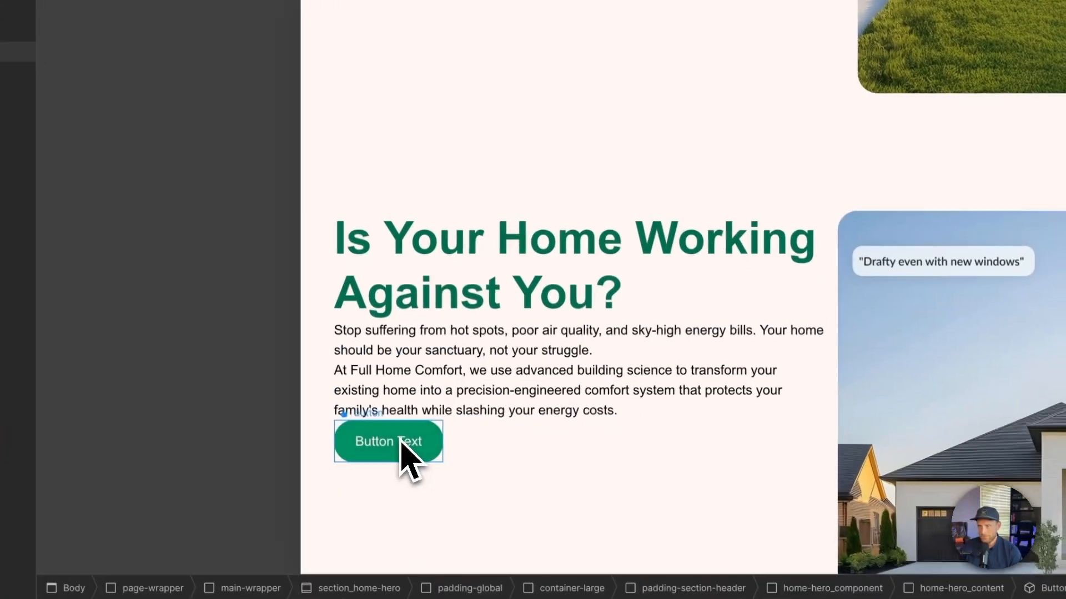
{"action": "double_click", "coordinate": [400, 443]}
{"action": "key", "text": "ctrl+v"}
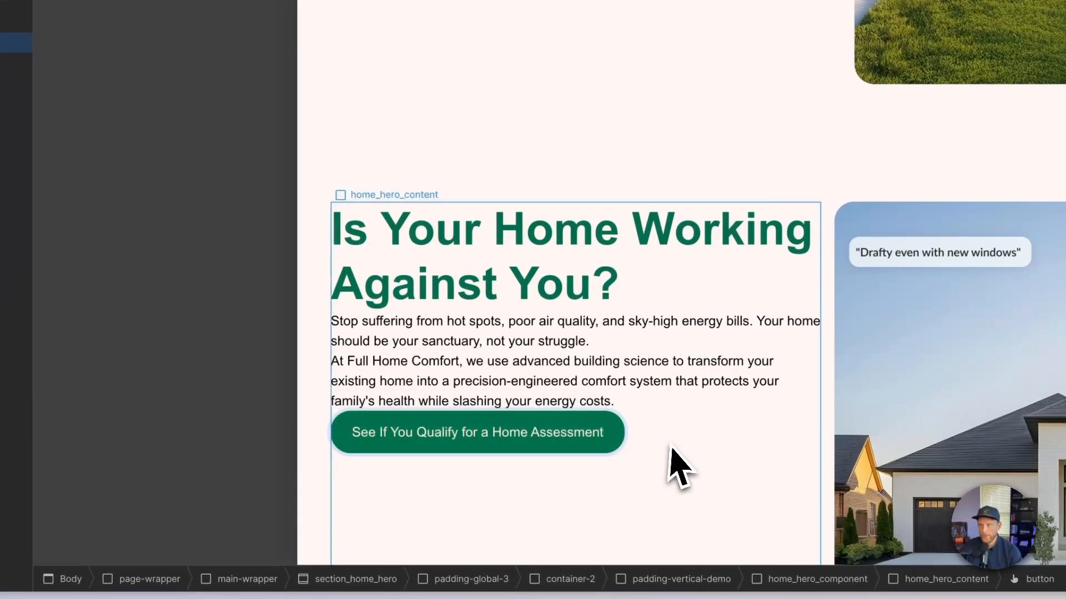
- Set home_hero_content to a flex layout with vertical direction
{"action": "key", "text": "Escape"}
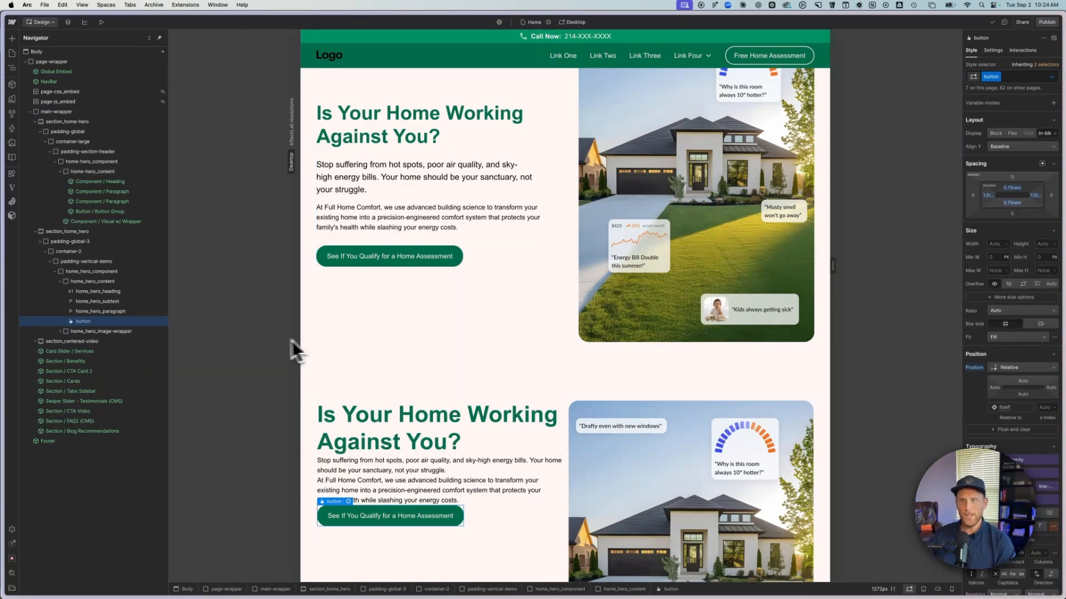
{"action": "left_click", "coordinate": [93, 283]}
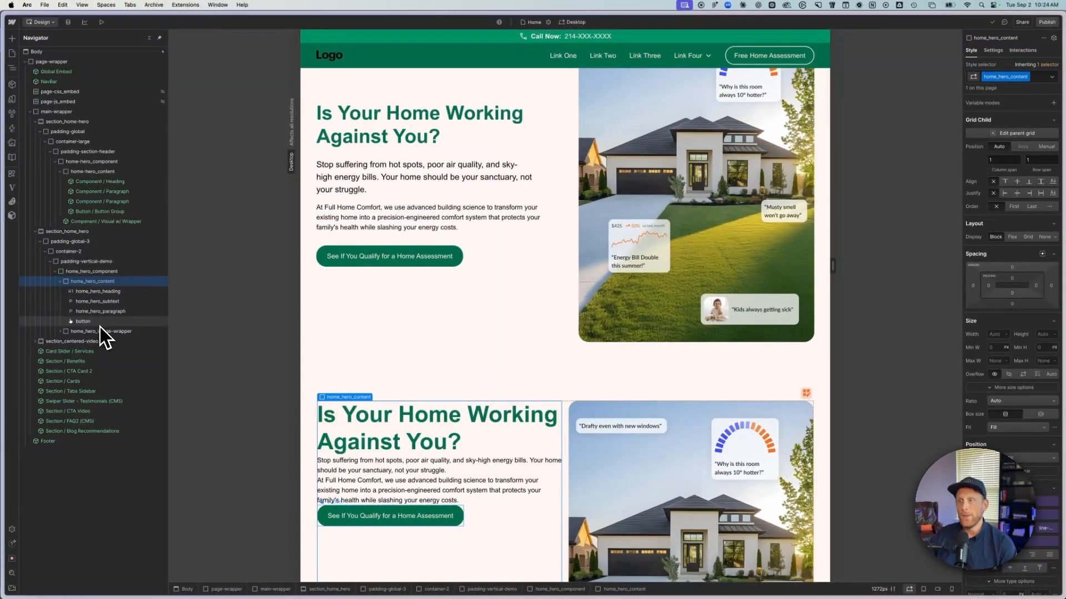
{"action": "scroll", "coordinate": [574, 236], "scroll_direction": "up", "scroll_amount": 2}
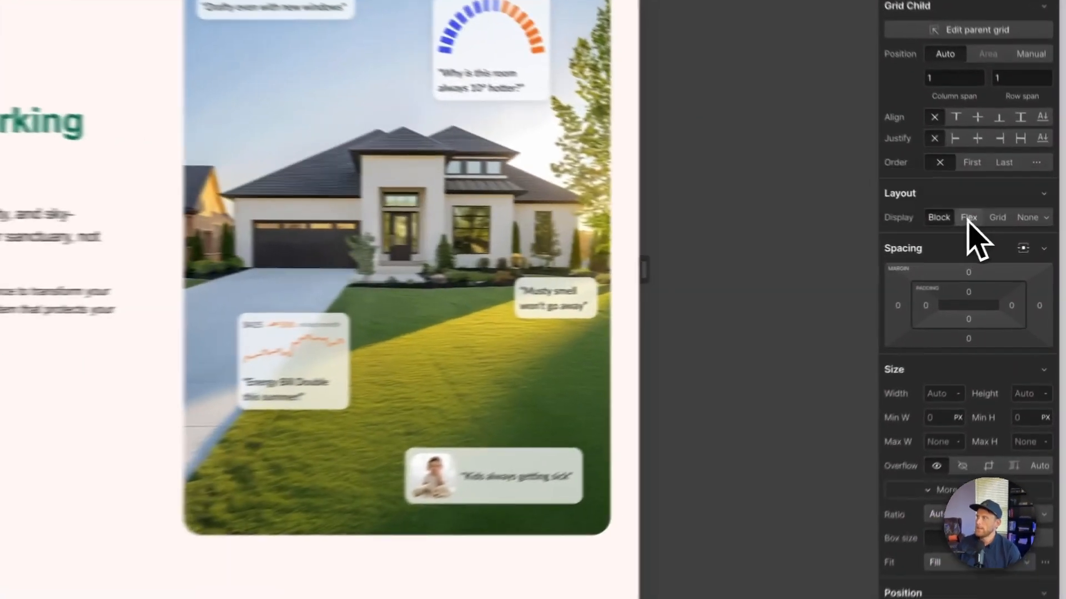
{"action": "left_click", "coordinate": [1013, 237]}
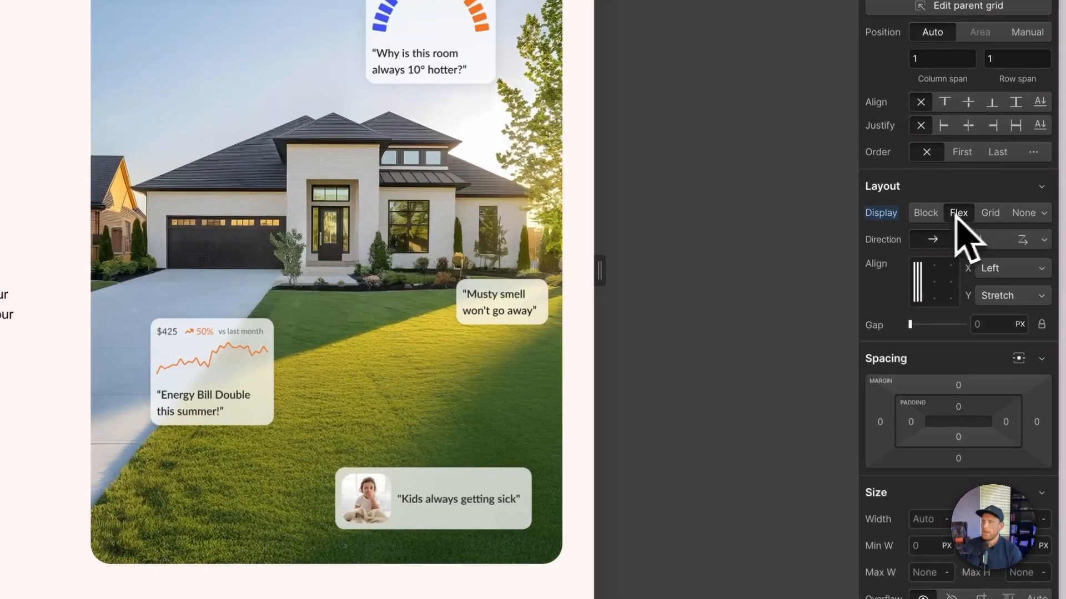
{"action": "scroll", "coordinate": [476, 349], "scroll_direction": "down", "scroll_amount": 3}
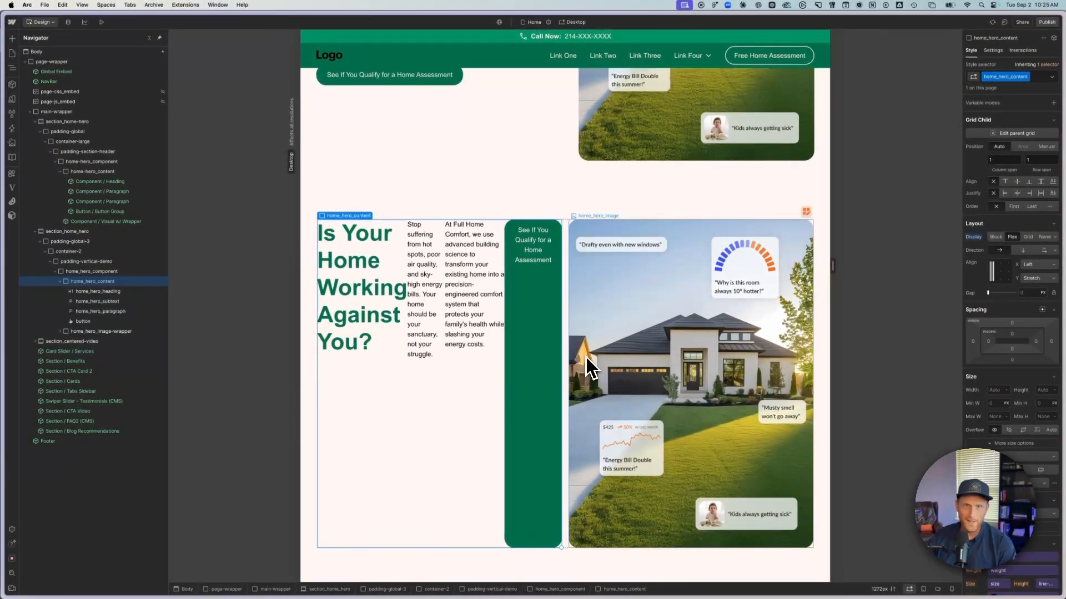
{"action": "scroll", "coordinate": [586, 357], "scroll_direction": "down", "scroll_amount": 1}
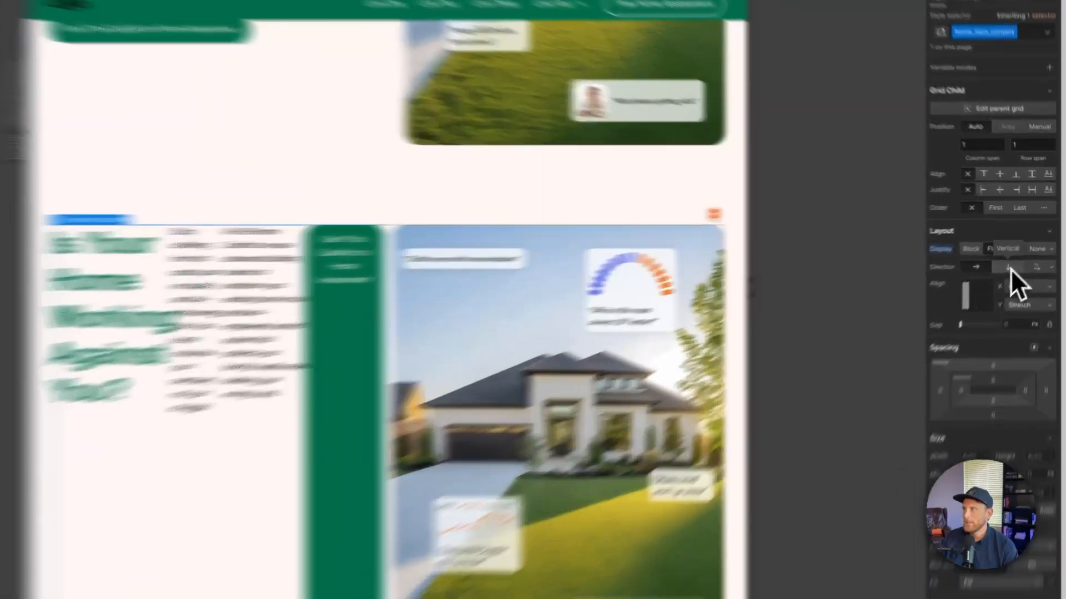
{"action": "left_click", "coordinate": [1025, 251]}
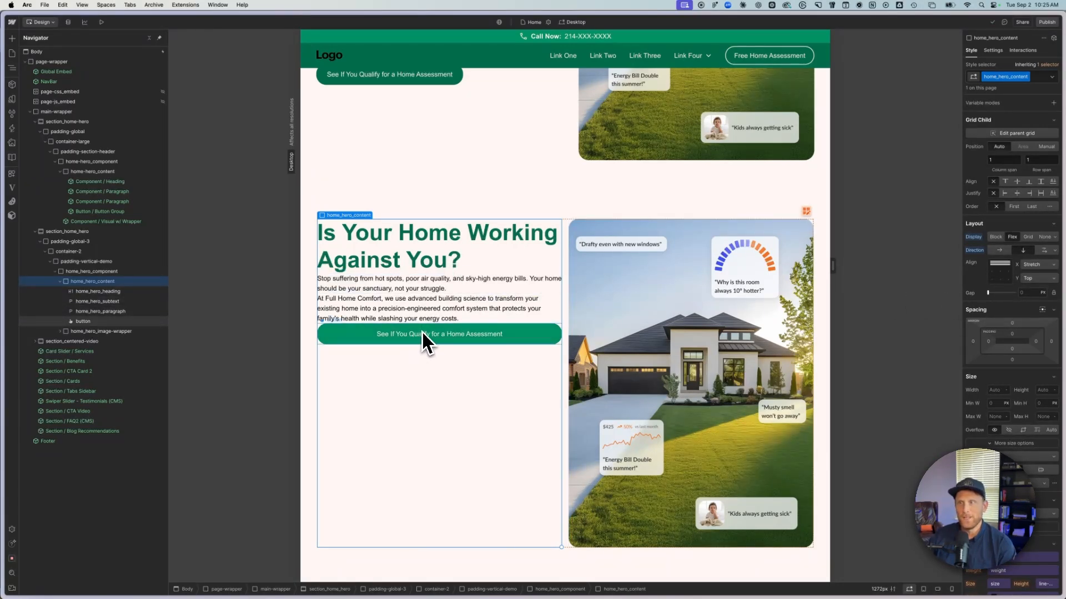
- Give the new hero's home_hero_heading a bottom margin of 1.5rem
{"action": "scroll", "coordinate": [421, 331], "scroll_direction": "up", "scroll_amount": 3}
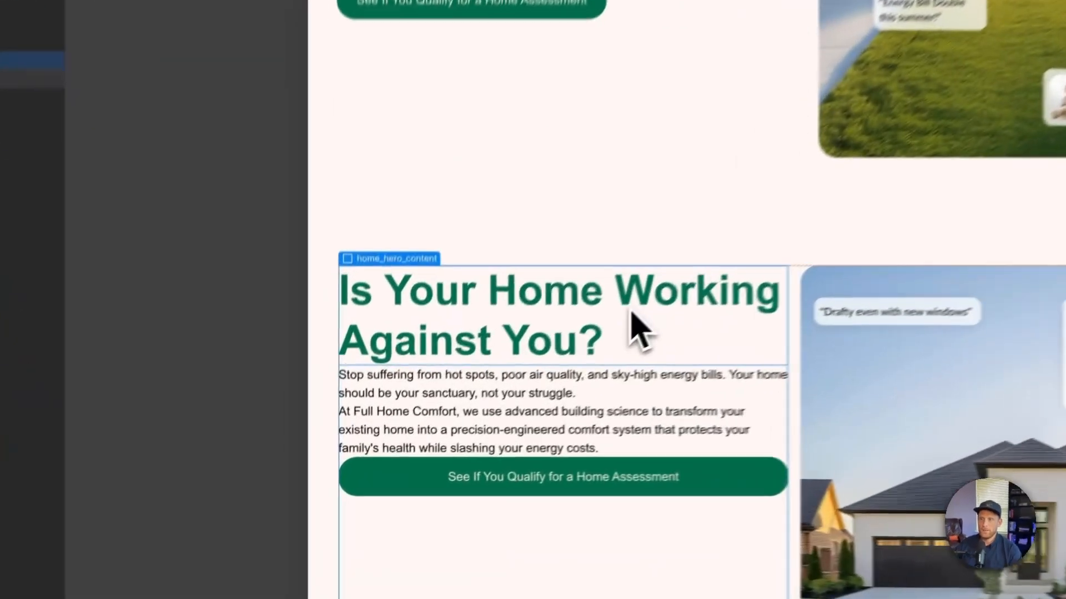
{"action": "left_click", "coordinate": [477, 417]}
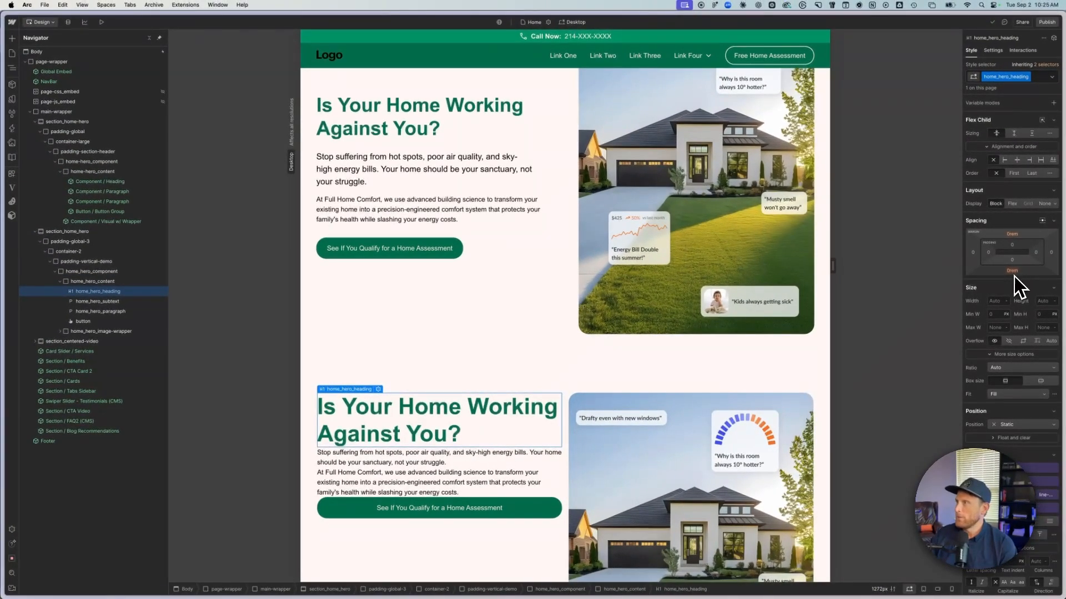
{"action": "left_click", "coordinate": [1013, 270]}
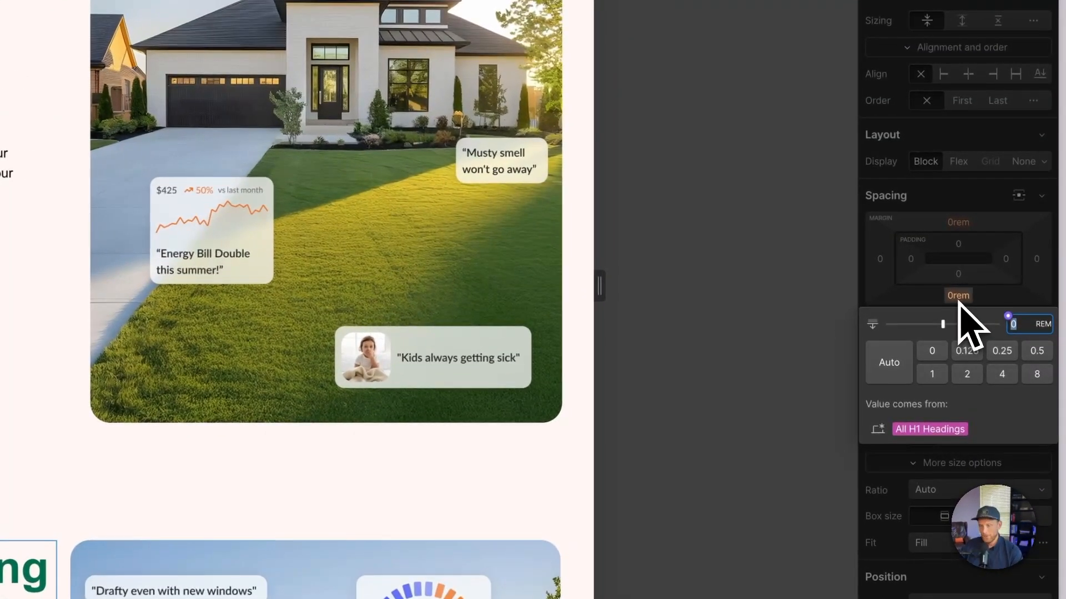
{"action": "type", "text": "1.5"}
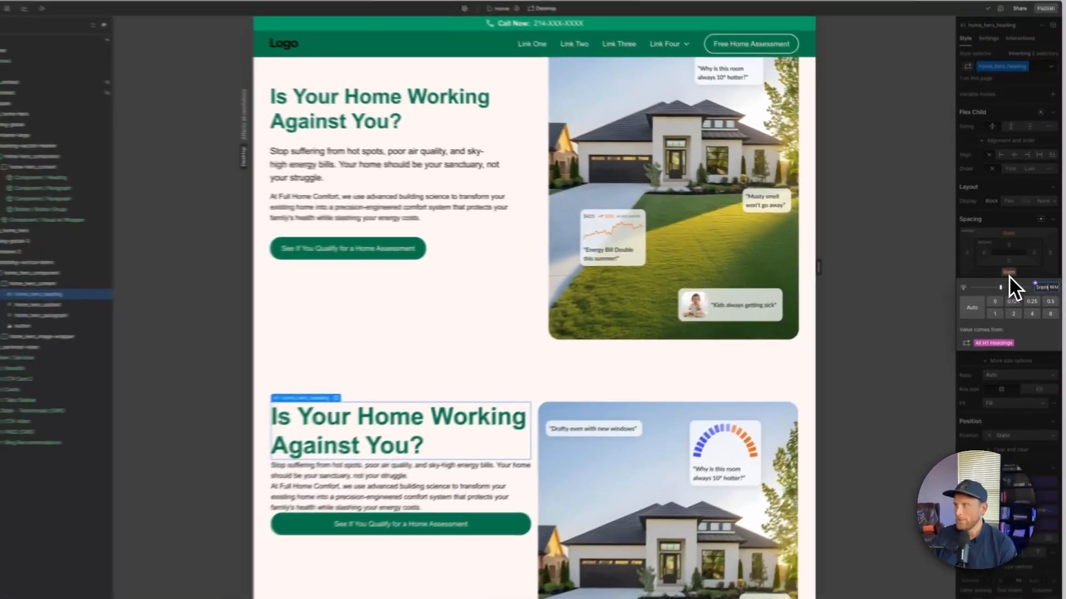
{"action": "key", "text": "Return"}
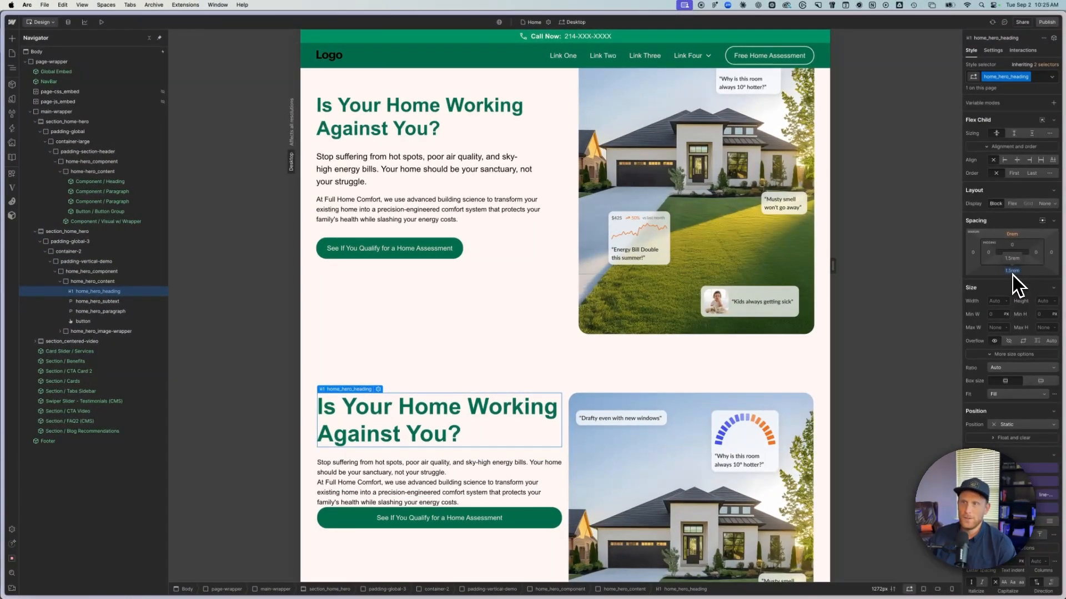
- Give the home_hero_subtext paragraph a bottom margin of 1rem
{"action": "left_click", "coordinate": [435, 473]}
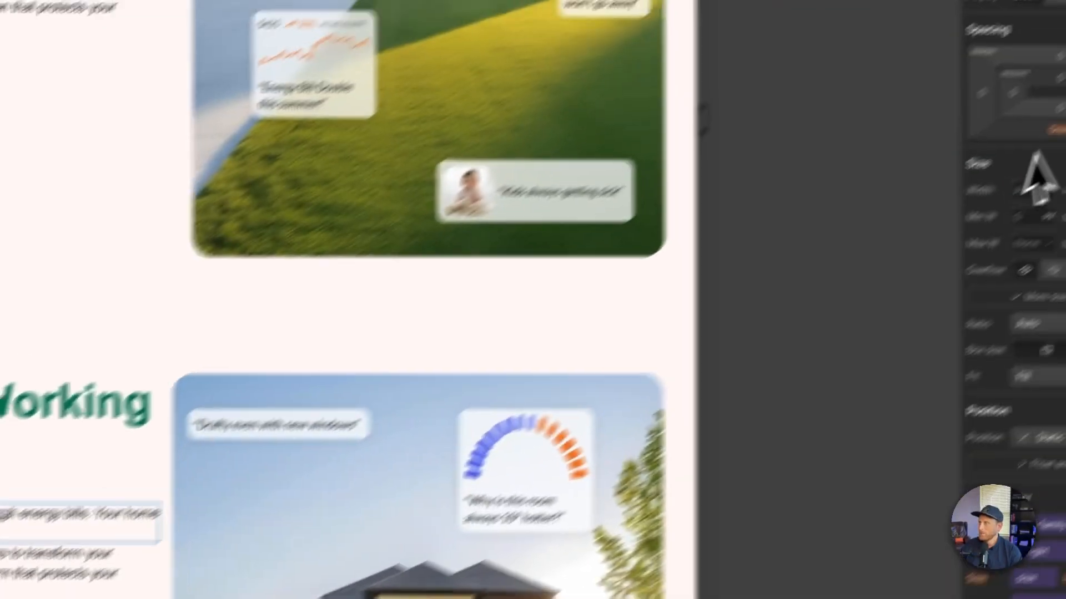
{"action": "left_click", "coordinate": [971, 198]}
{"action": "type", "text": "1rem"}
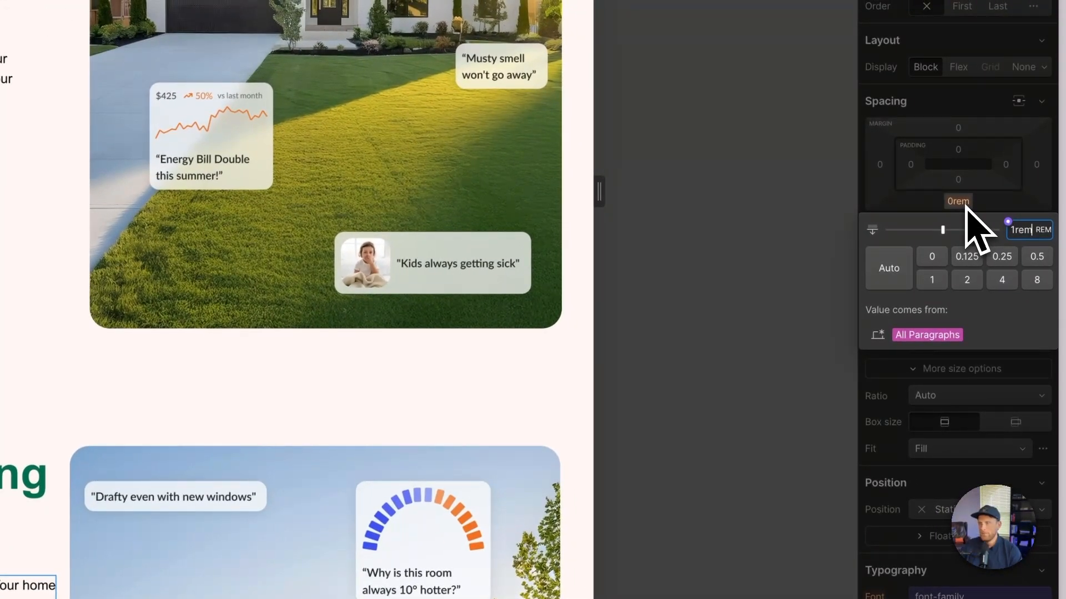
{"action": "key", "text": "Return"}
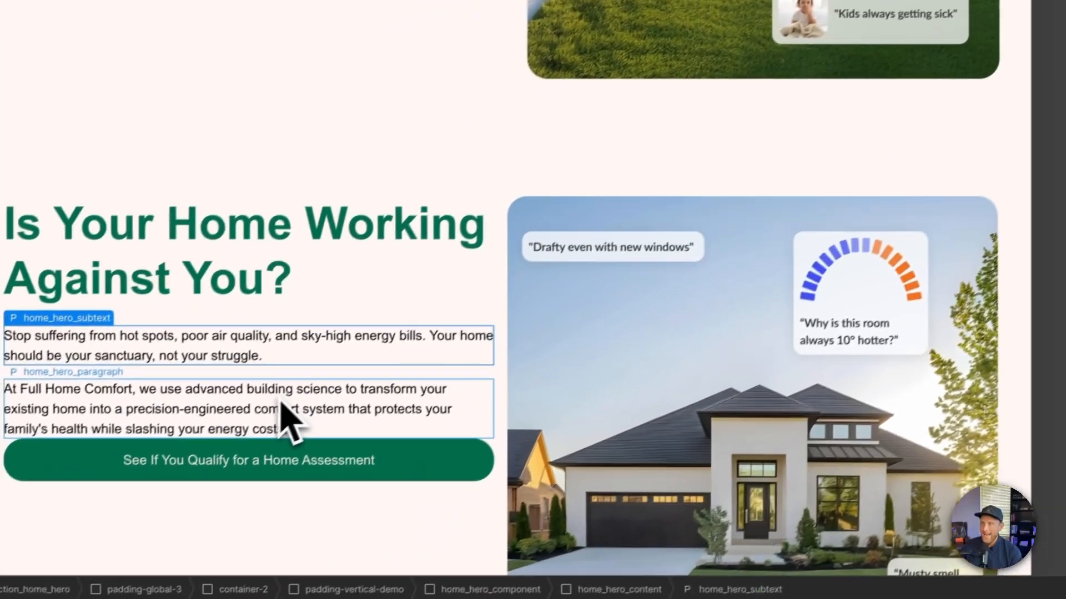
- Give home_hero_paragraph a bottom margin of 2rem to separate it from the button
{"action": "left_click", "coordinate": [293, 395]}
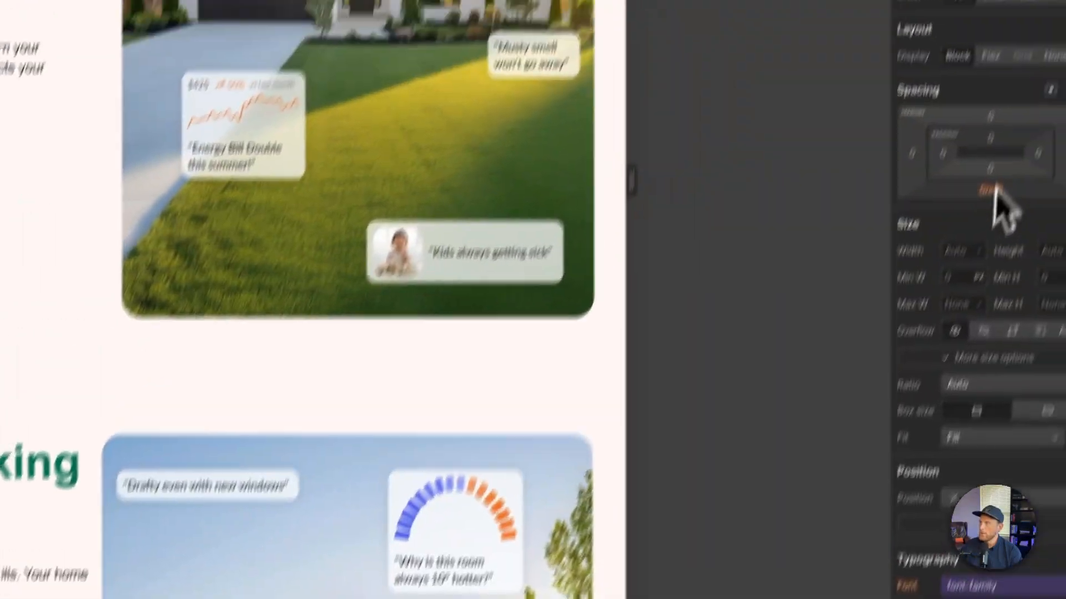
{"action": "left_click", "coordinate": [962, 285]}
{"action": "type", "text": "2rem"}
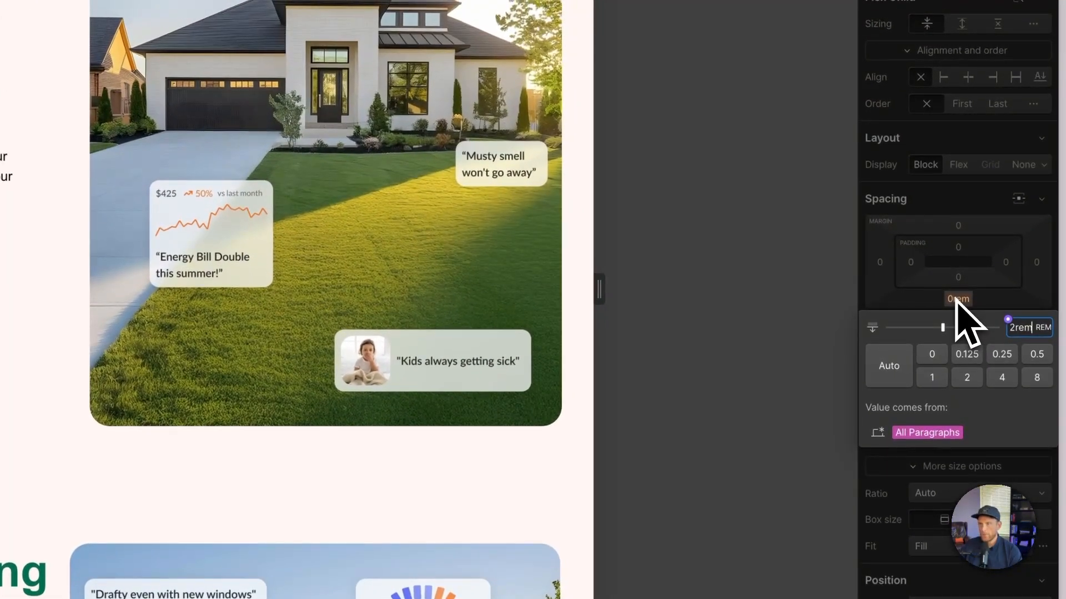
{"action": "key", "text": "Return"}
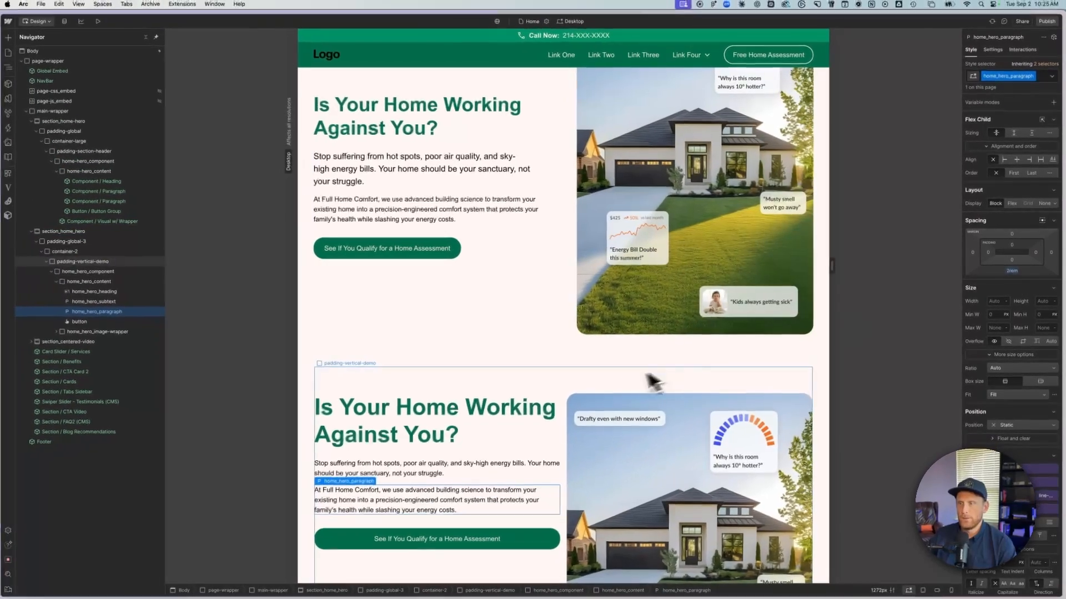
- Center the children of home_hero_content vertically within its flex column
{"action": "scroll", "coordinate": [484, 455], "scroll_direction": "down", "scroll_amount": 2}
{"action": "left_click", "coordinate": [488, 506]}
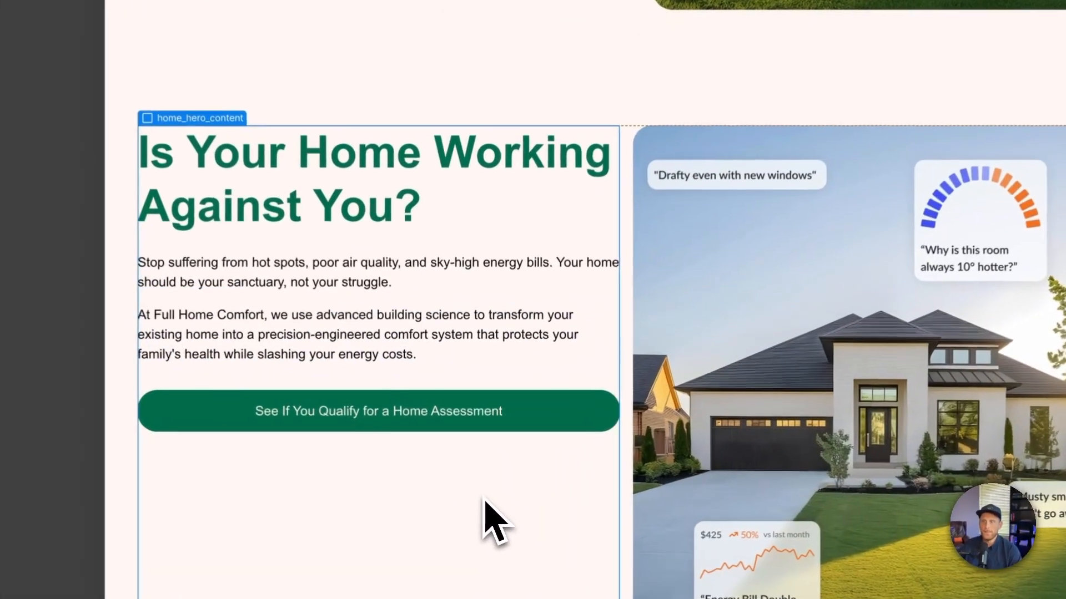
{"action": "scroll", "coordinate": [495, 523], "scroll_direction": "down", "scroll_amount": 1}
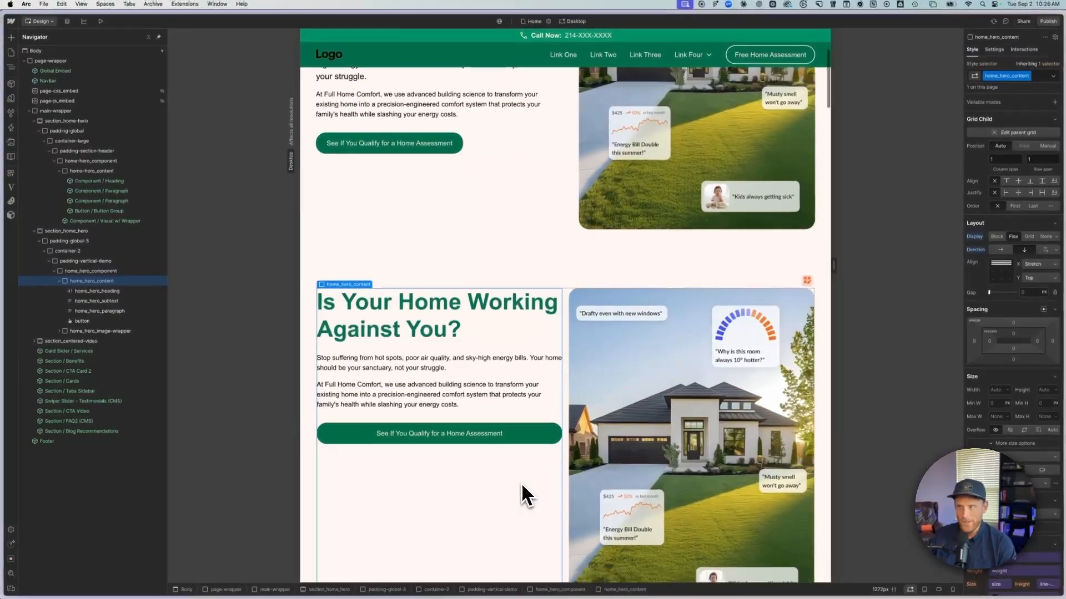
{"action": "scroll", "coordinate": [522, 486], "scroll_direction": "down", "scroll_amount": 2}
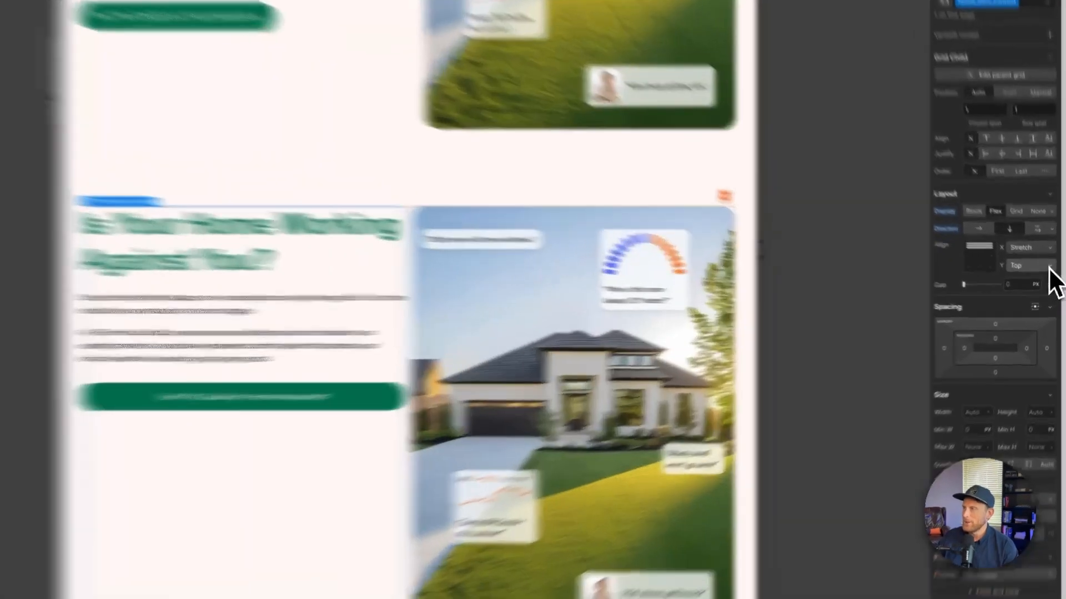
{"action": "left_click", "coordinate": [1040, 279]}
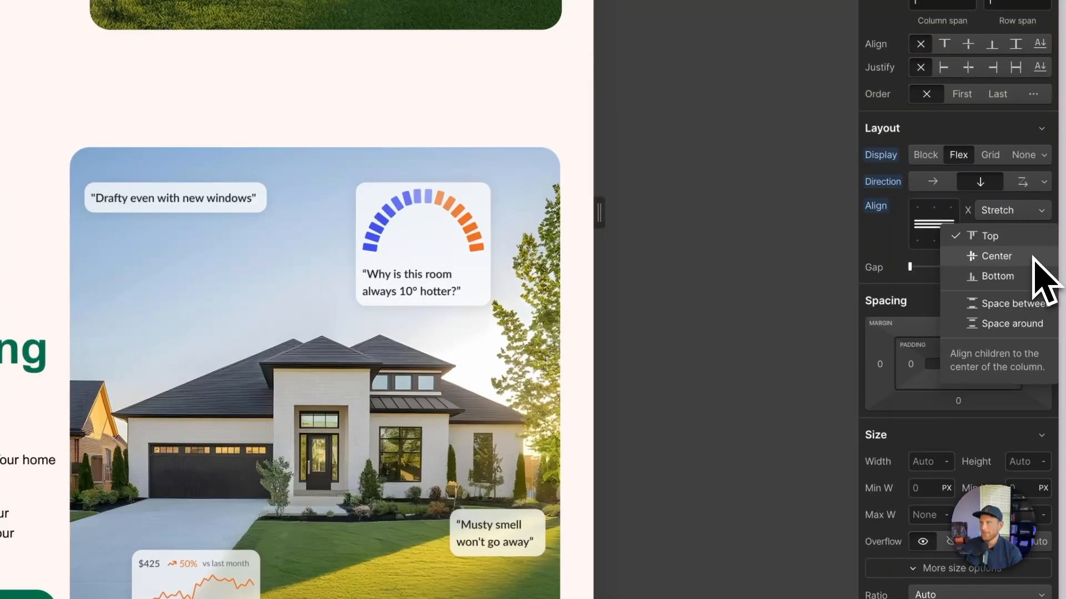
{"action": "left_click", "coordinate": [1033, 258]}
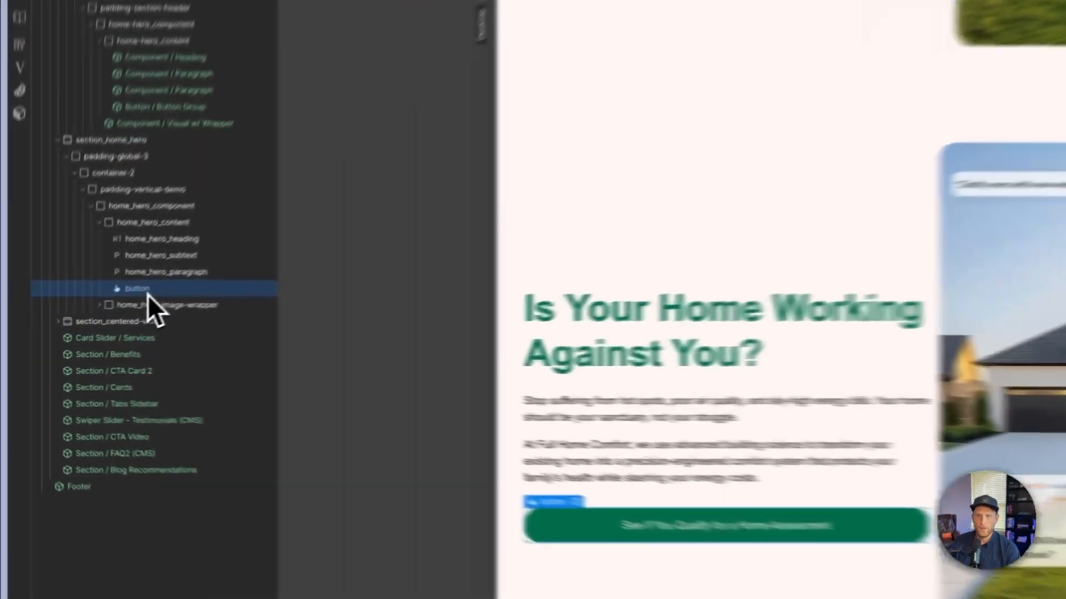
- Wrap the new hero's button in a div block and give that wrapper the class home_hero_button-wrapper
{"action": "right_click", "coordinate": [90, 324]}
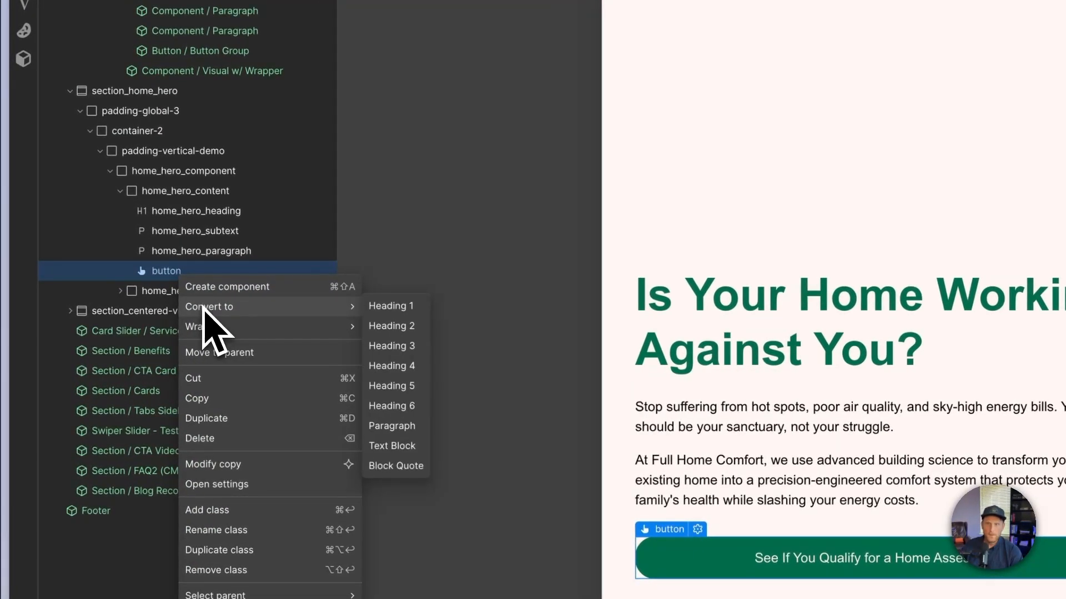
{"action": "mouse_move", "coordinate": [203, 322]}
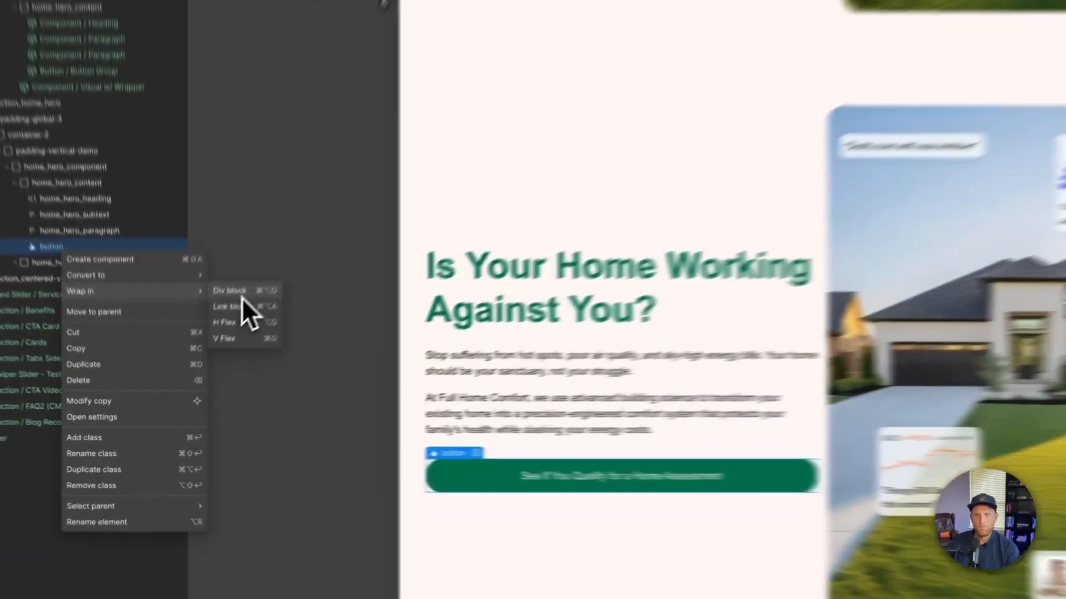
{"action": "left_click", "coordinate": [194, 348]}
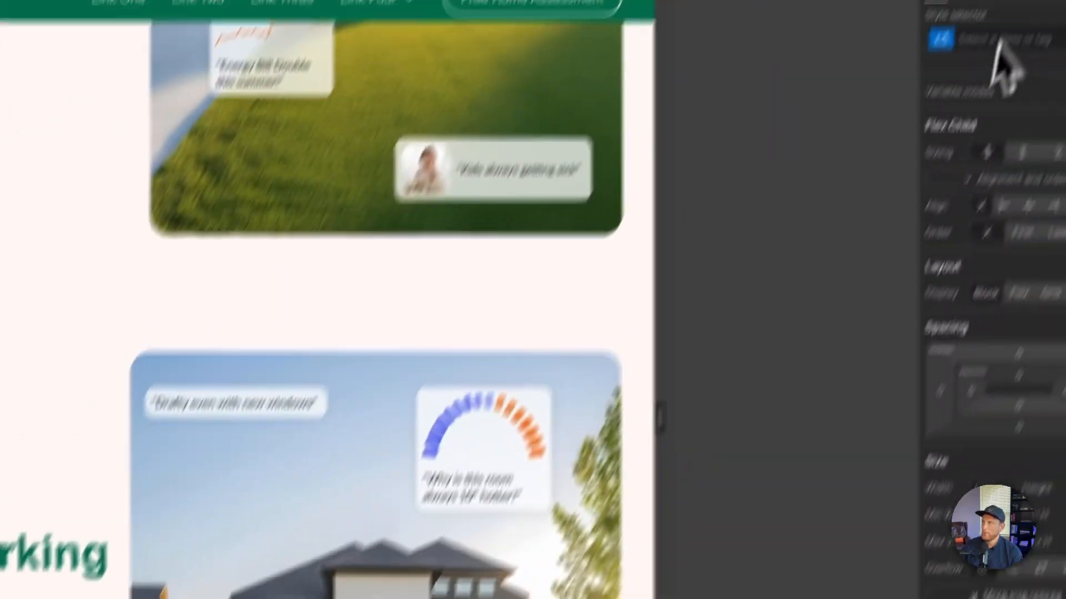
{"action": "left_click", "coordinate": [958, 141]}
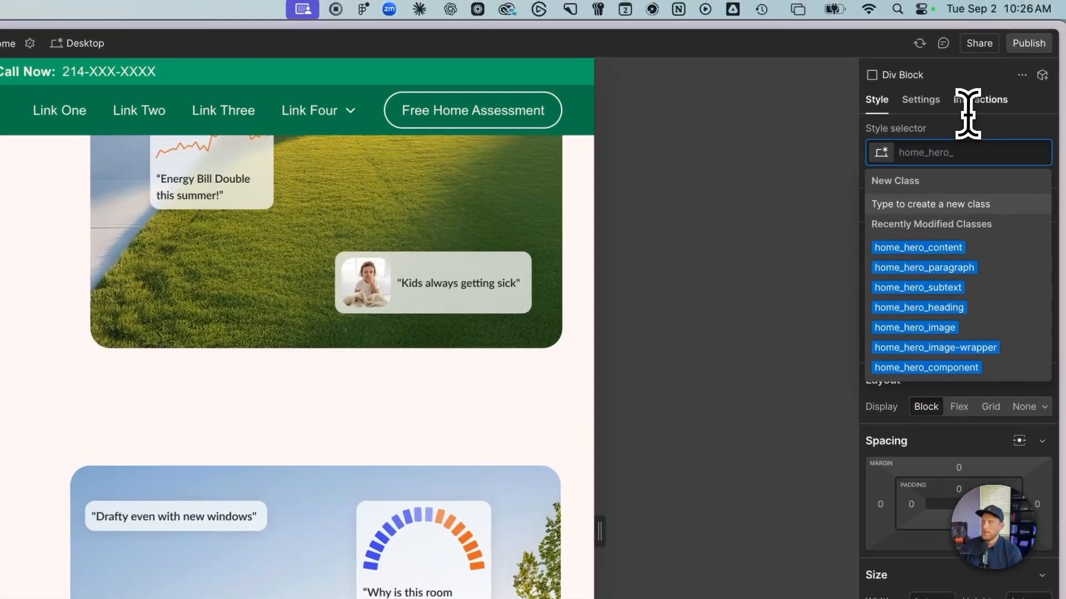
{"action": "type", "text": "home_hero_"}
{"action": "type", "text": "button-wrapp"}
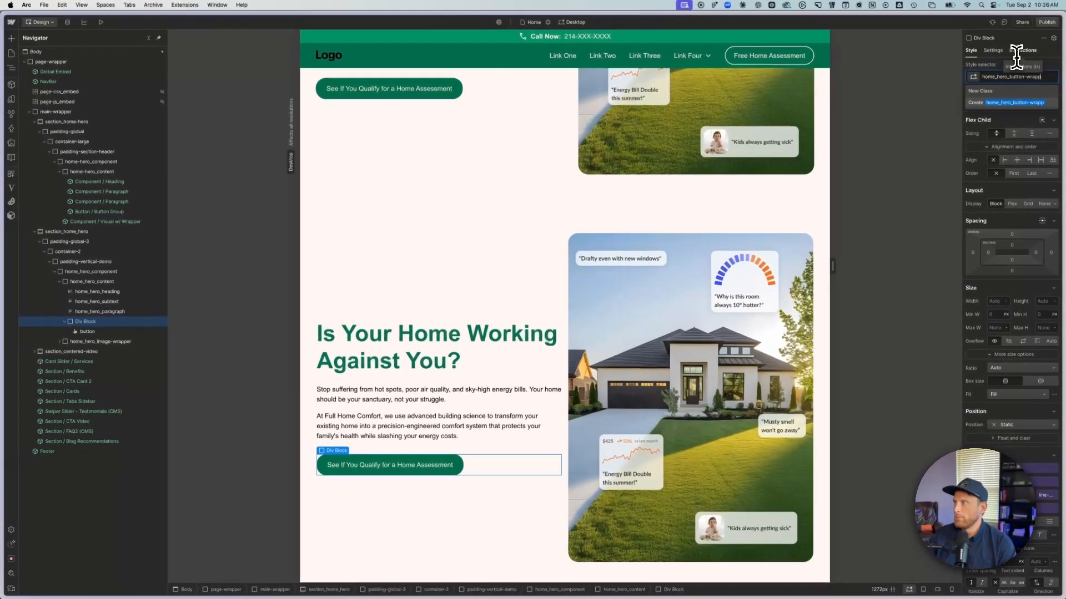
{"action": "type", "text": "er"}
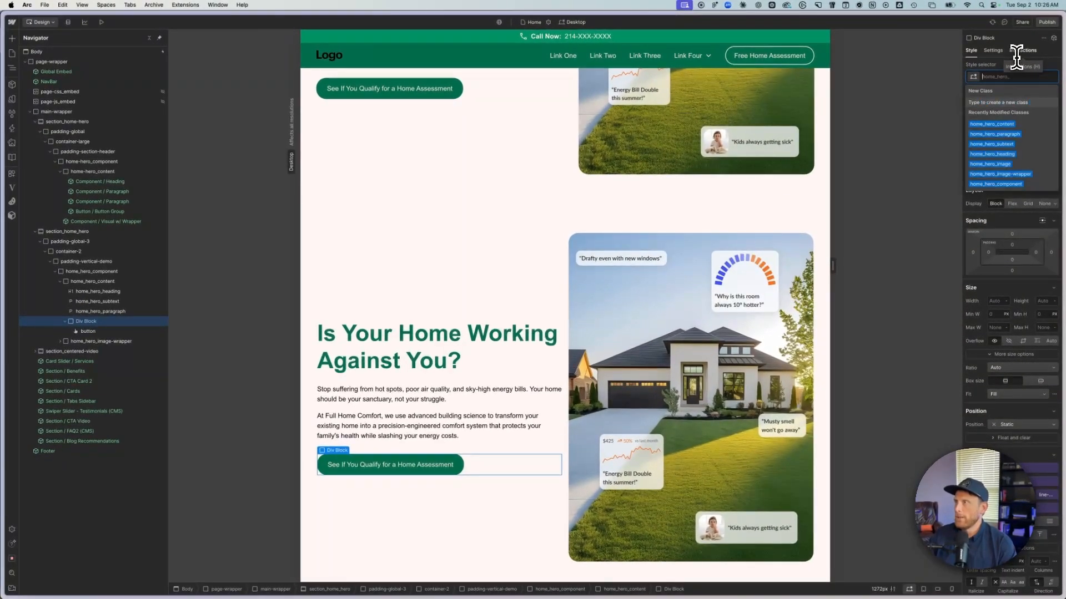
{"action": "key", "text": "Return"}
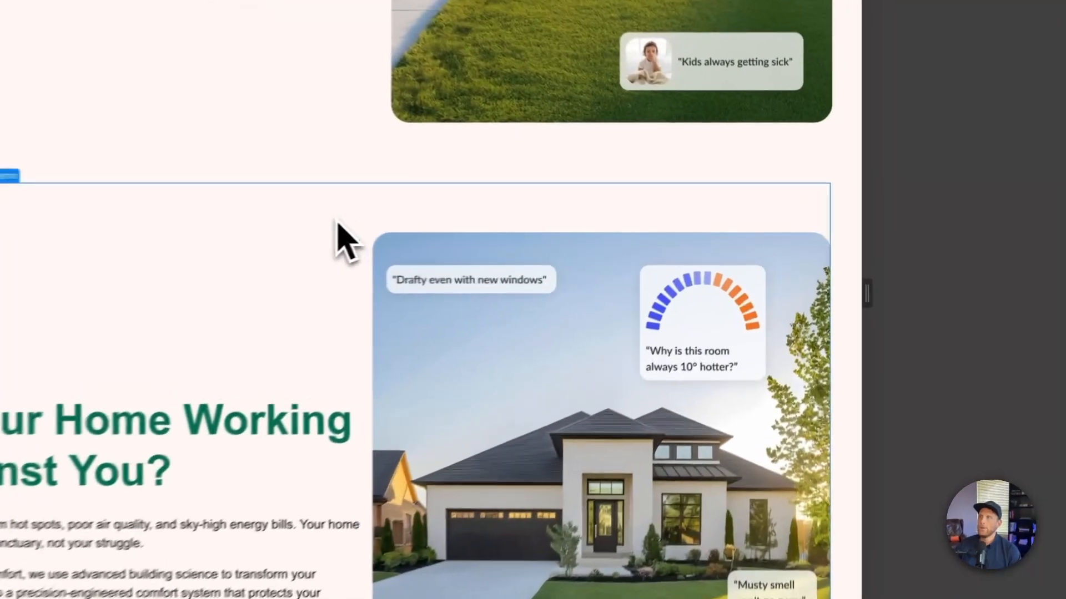
- Set the grid gap of home_hero_component to 4rem and compare the new hero with the original one
{"action": "scroll", "coordinate": [304, 328], "scroll_direction": "up", "scroll_amount": 5}
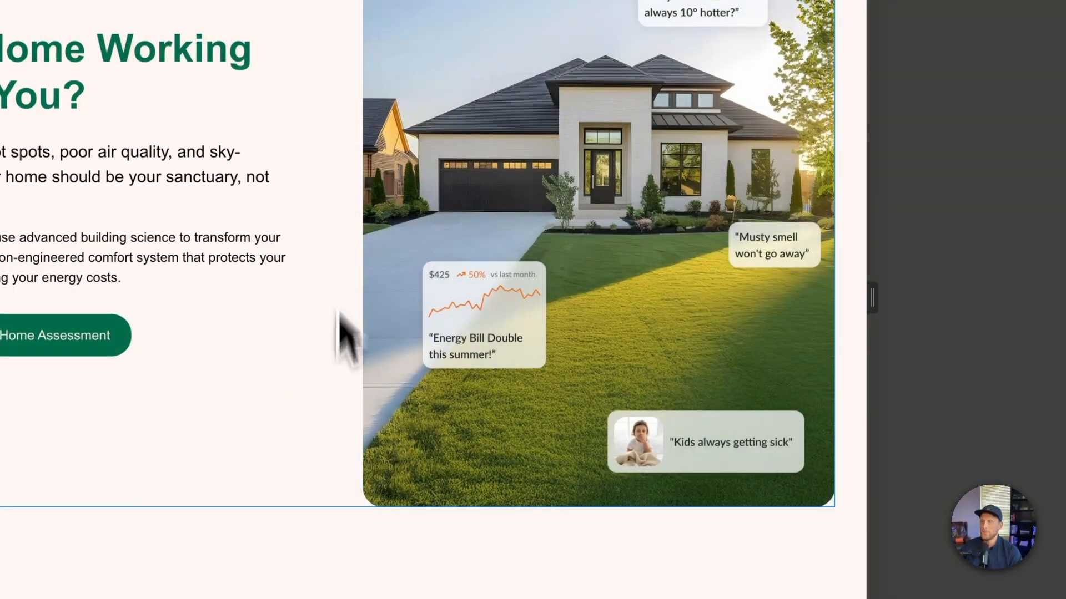
{"action": "scroll", "coordinate": [345, 300], "scroll_direction": "down", "scroll_amount": 5}
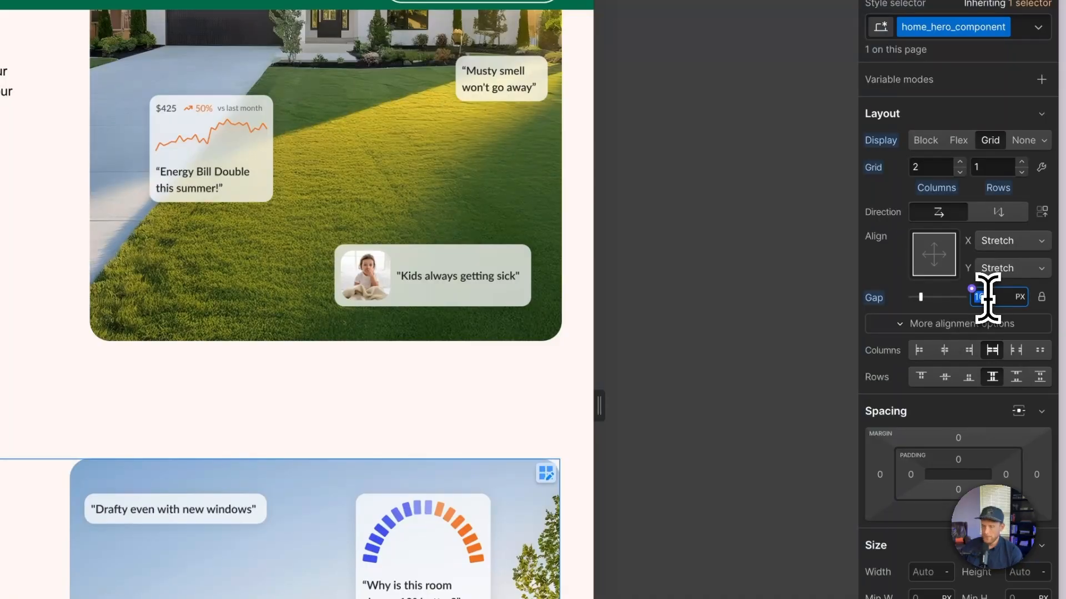
{"action": "key", "text": "Return"}
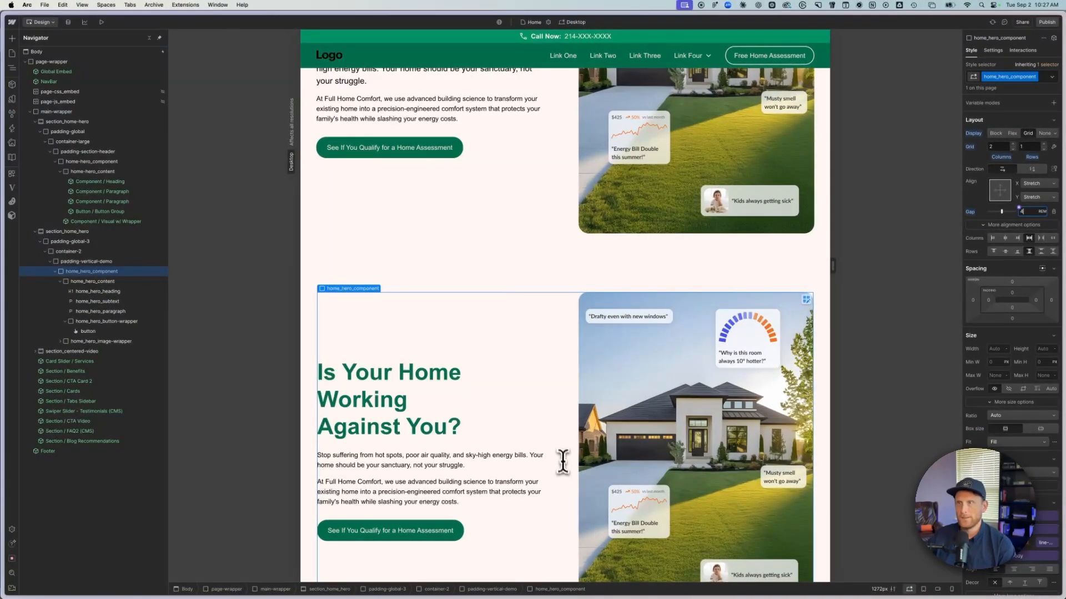
{"action": "scroll", "coordinate": [567, 503], "scroll_direction": "up", "scroll_amount": 5}
{"action": "scroll", "coordinate": [575, 502], "scroll_direction": "down", "scroll_amount": 4}
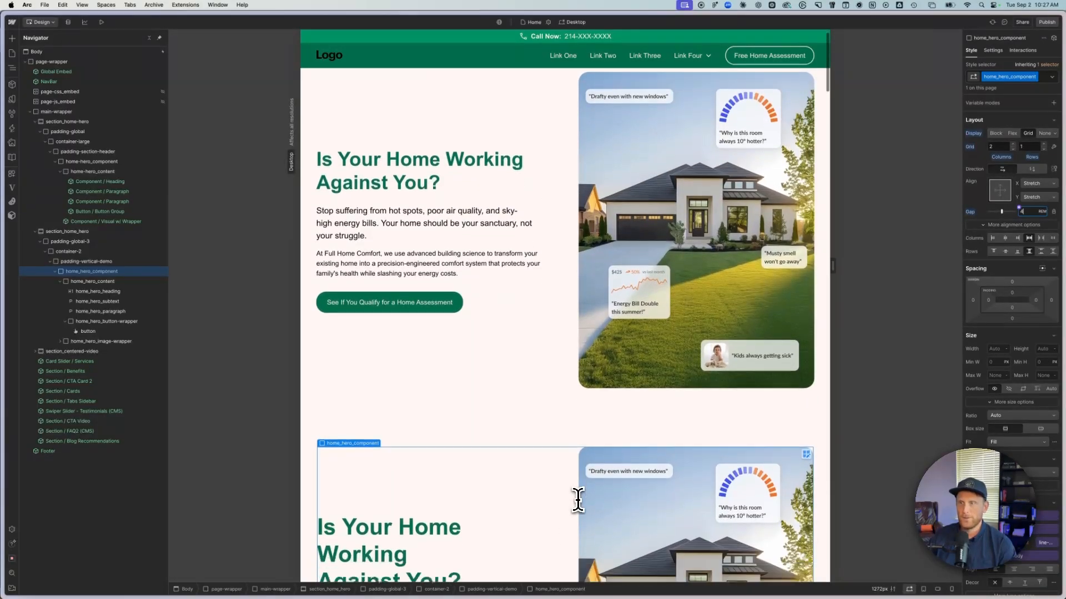
{"action": "scroll", "coordinate": [579, 502], "scroll_direction": "down", "scroll_amount": 1}
{"action": "scroll", "coordinate": [581, 503], "scroll_direction": "down", "scroll_amount": 2}
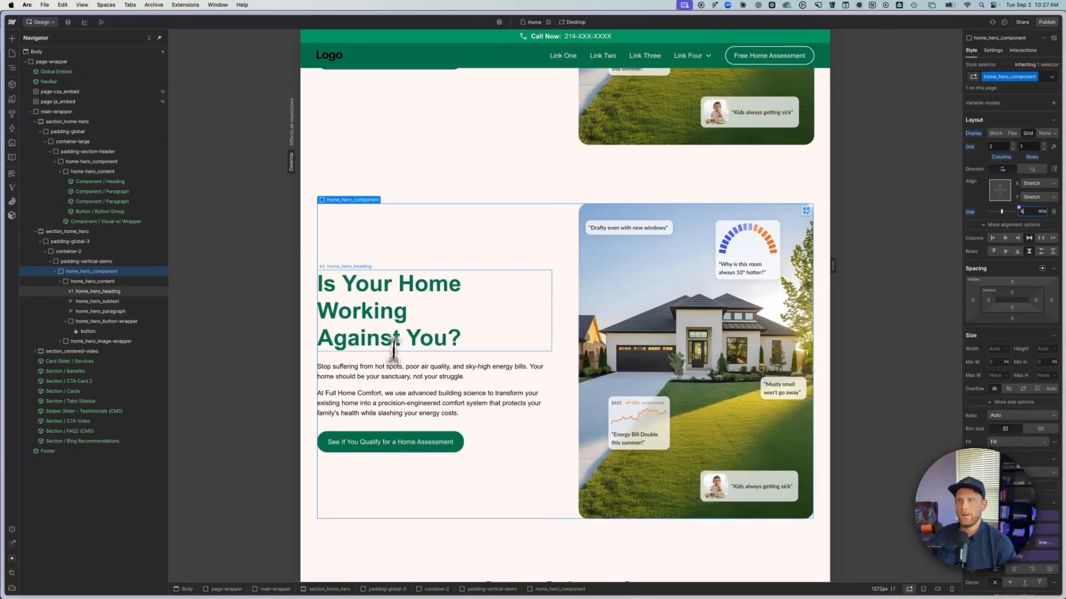
{"action": "scroll", "coordinate": [430, 405], "scroll_direction": "up", "scroll_amount": 4}
{"action": "scroll", "coordinate": [432, 407], "scroll_direction": "up", "scroll_amount": 1}
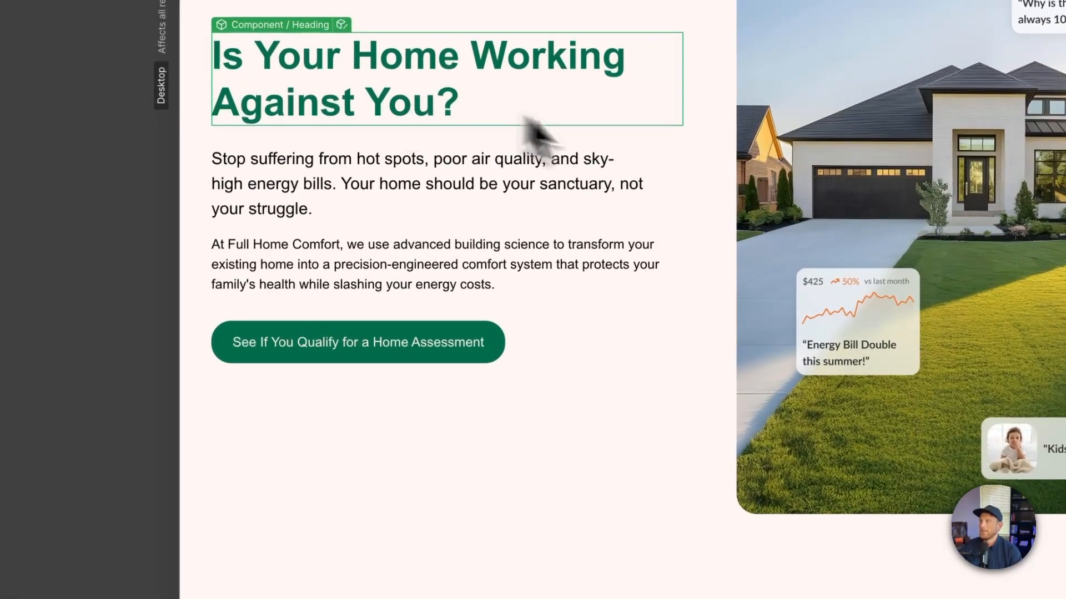
- Set the font size of home_hero_heading to the h2 size variable to match the original hero's heading
{"action": "scroll", "coordinate": [682, 514], "scroll_direction": "down", "scroll_amount": 5}
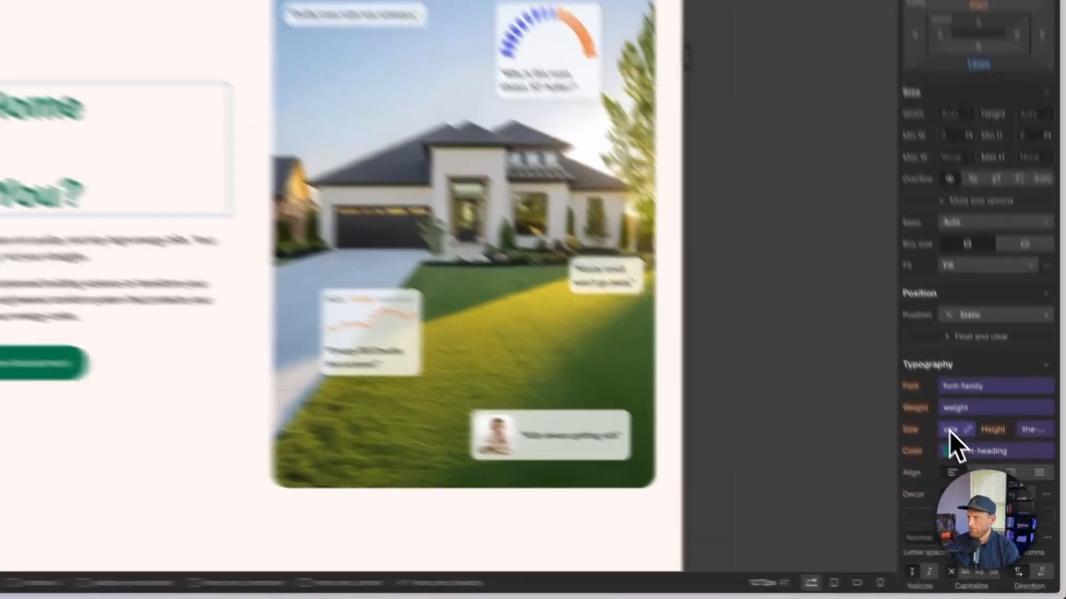
{"action": "left_click", "coordinate": [994, 494]}
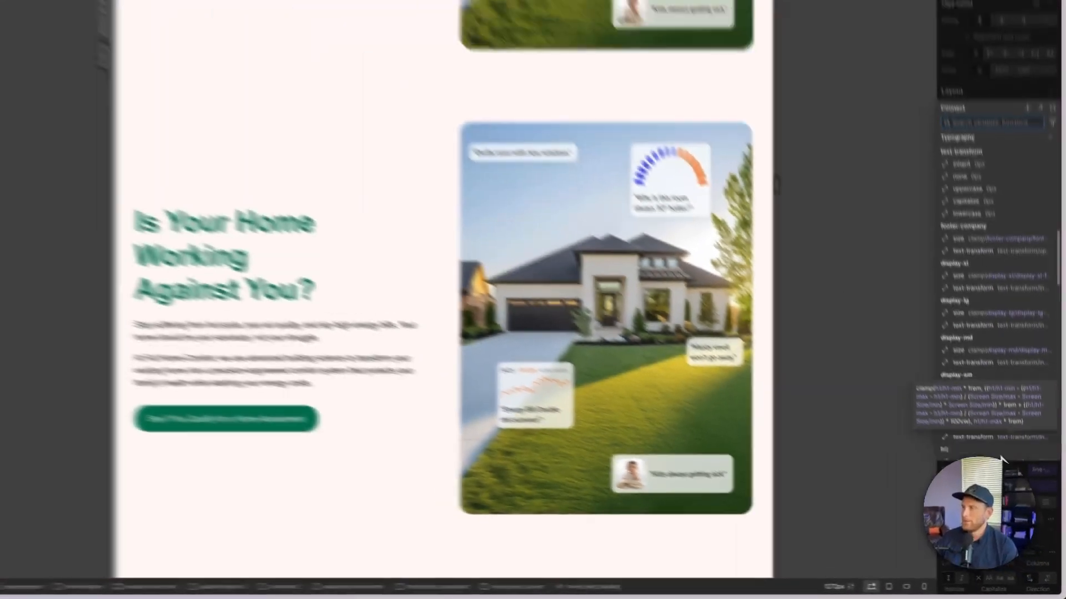
{"action": "scroll", "coordinate": [961, 371], "scroll_direction": "down", "scroll_amount": 3}
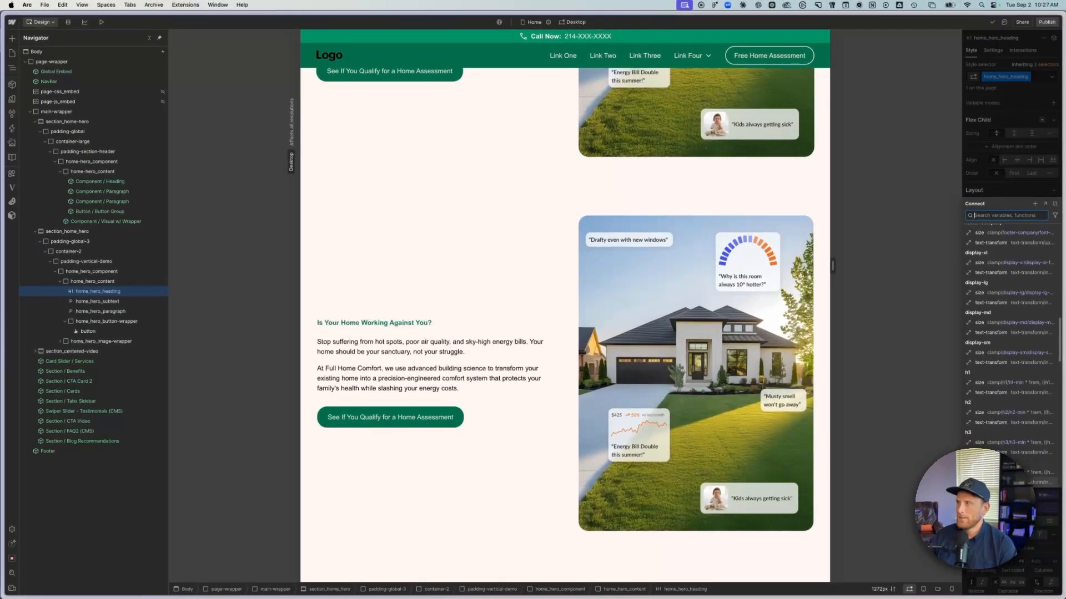
{"action": "left_click", "coordinate": [1004, 414]}
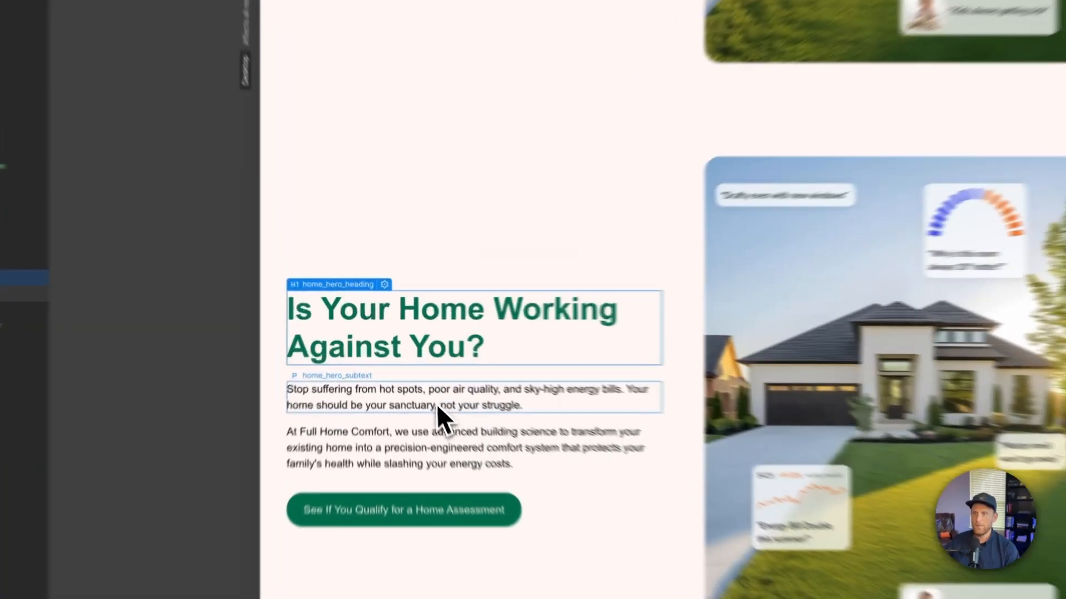
- Set the font size of home_hero_subtext to the text-large size variable, matching the original hero's first paragraph
{"action": "left_click", "coordinate": [388, 370]}
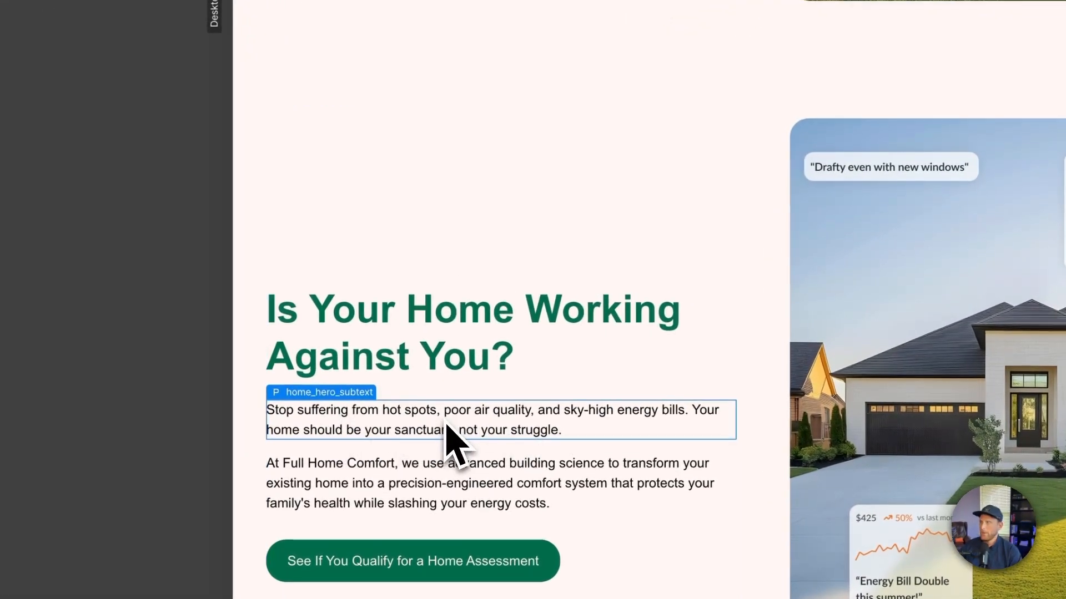
{"action": "scroll", "coordinate": [447, 423], "scroll_direction": "up", "scroll_amount": 8}
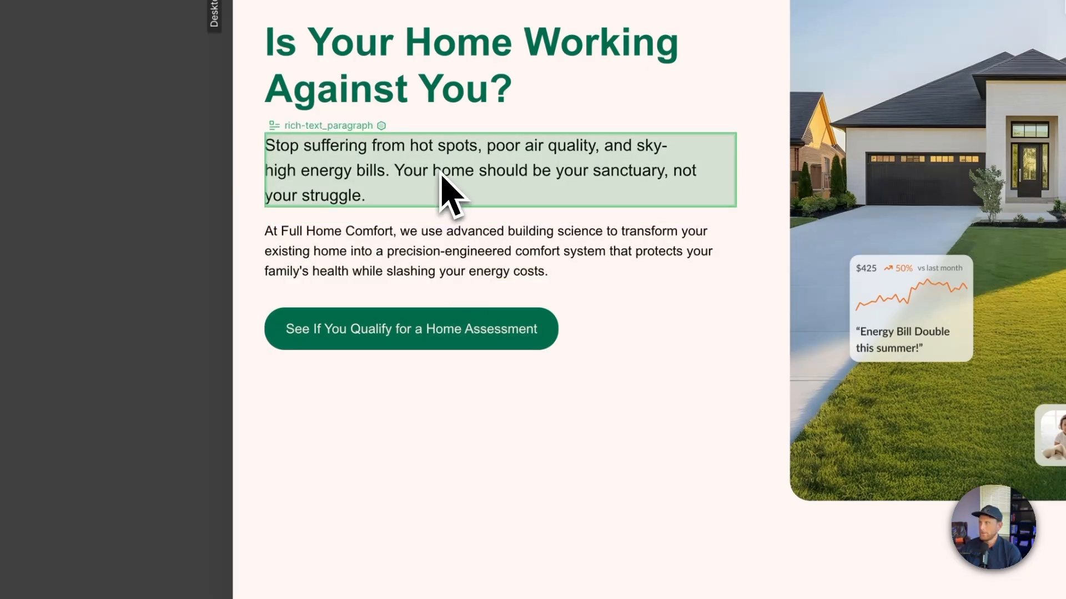
{"action": "left_click", "coordinate": [441, 174]}
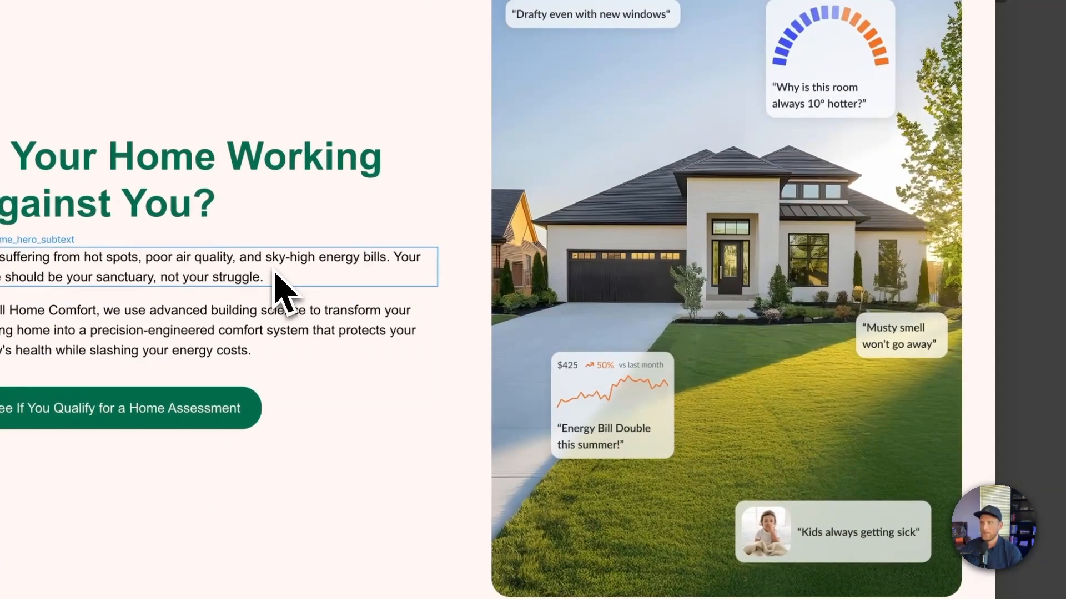
{"action": "left_click", "coordinate": [275, 276]}
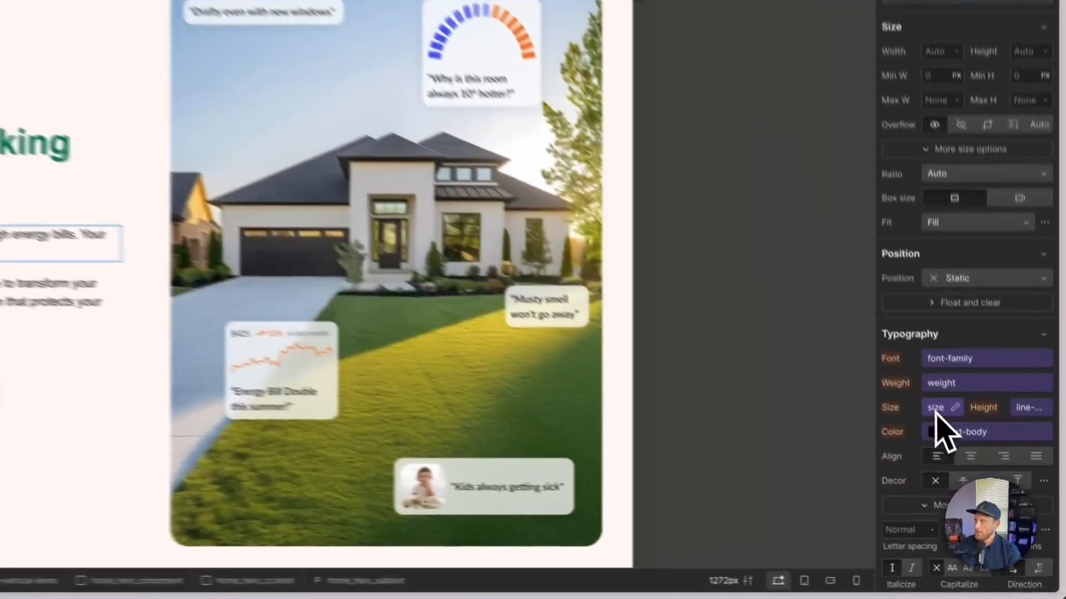
{"action": "left_click", "coordinate": [996, 495]}
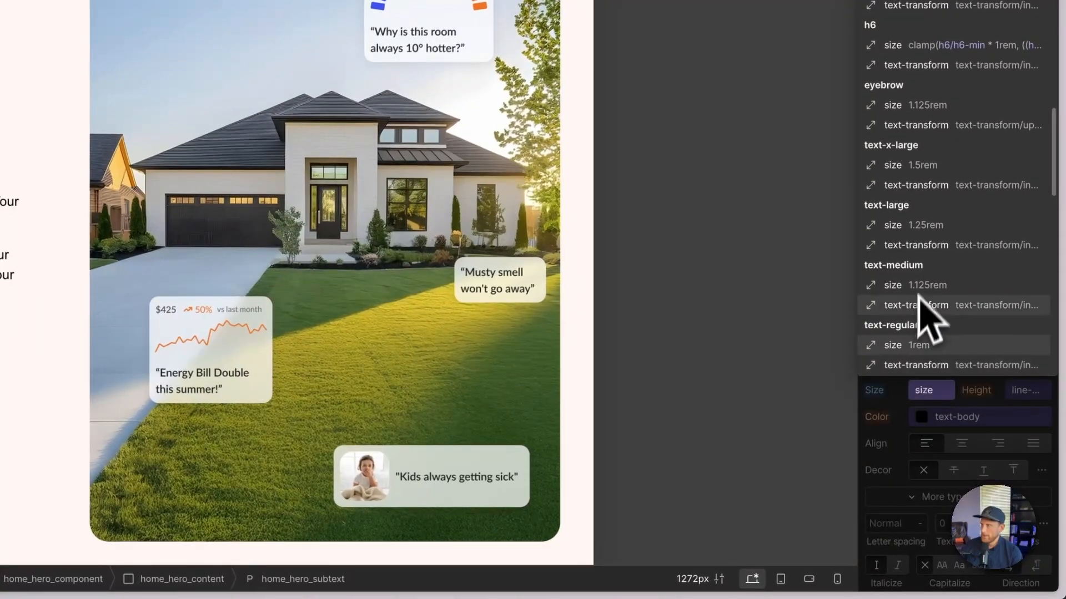
{"action": "left_click", "coordinate": [947, 226]}
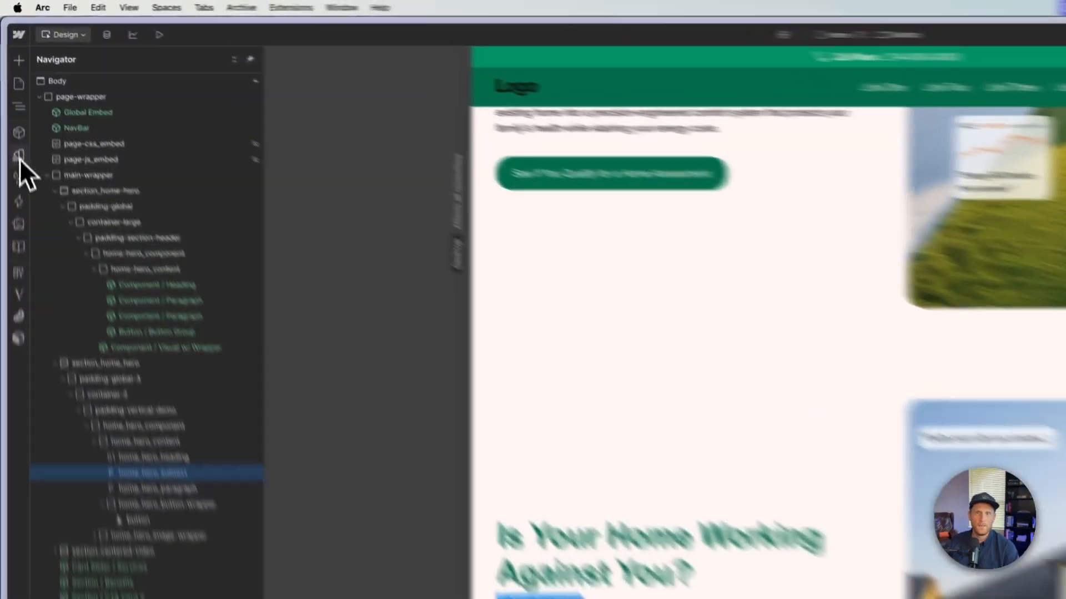
- Examine the text sizes in the Typography variable collection and the size variables available for home_hero_subtext
{"action": "left_click", "coordinate": [19, 158]}
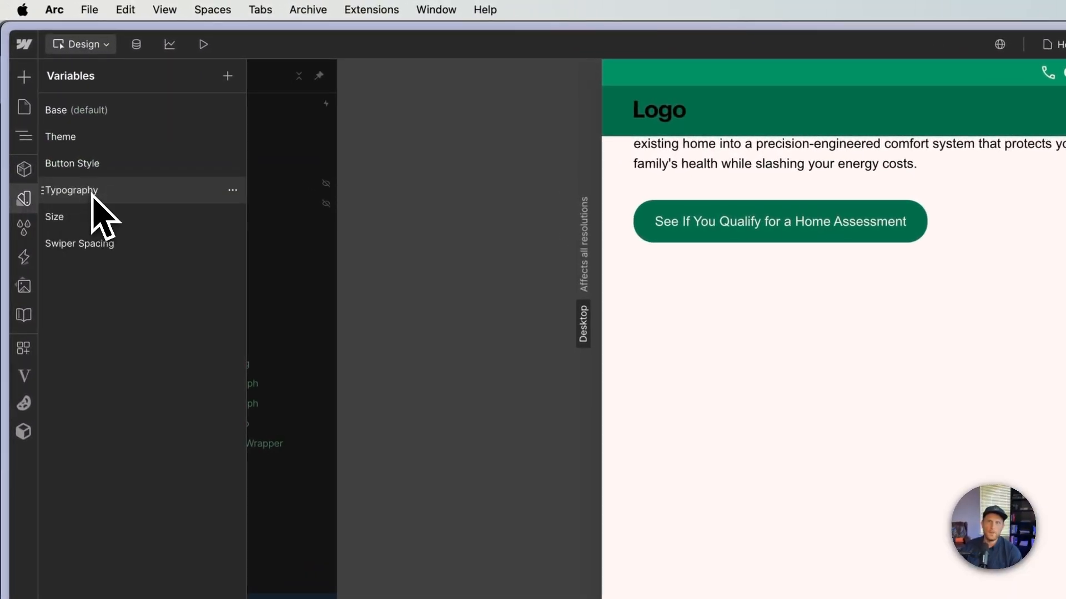
{"action": "left_click", "coordinate": [92, 192]}
{"action": "scroll", "coordinate": [561, 367], "scroll_direction": "down", "scroll_amount": 10}
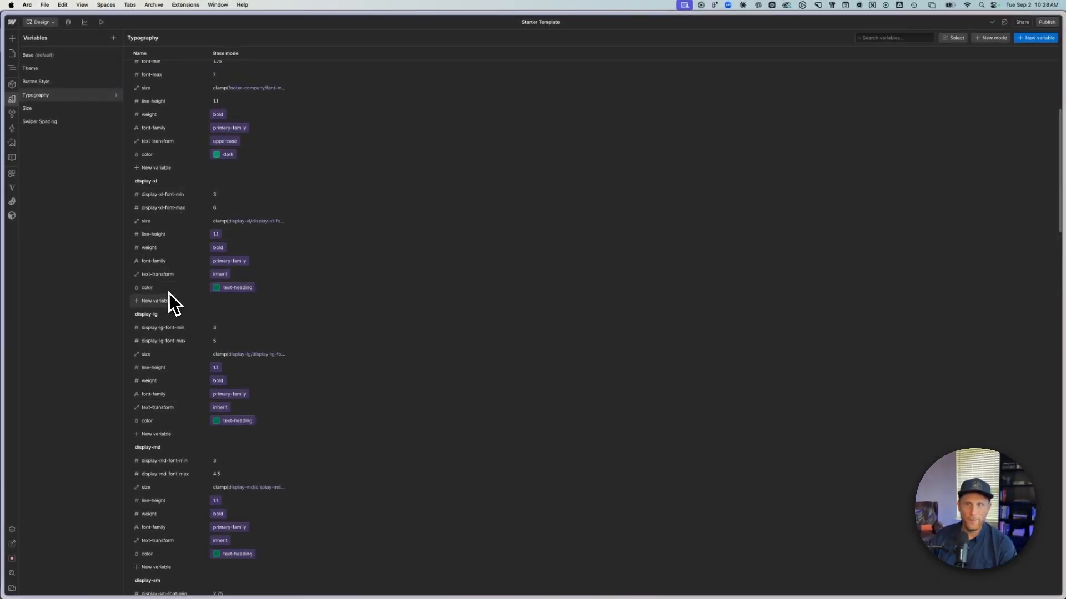
{"action": "scroll", "coordinate": [173, 424], "scroll_direction": "down", "scroll_amount": 3}
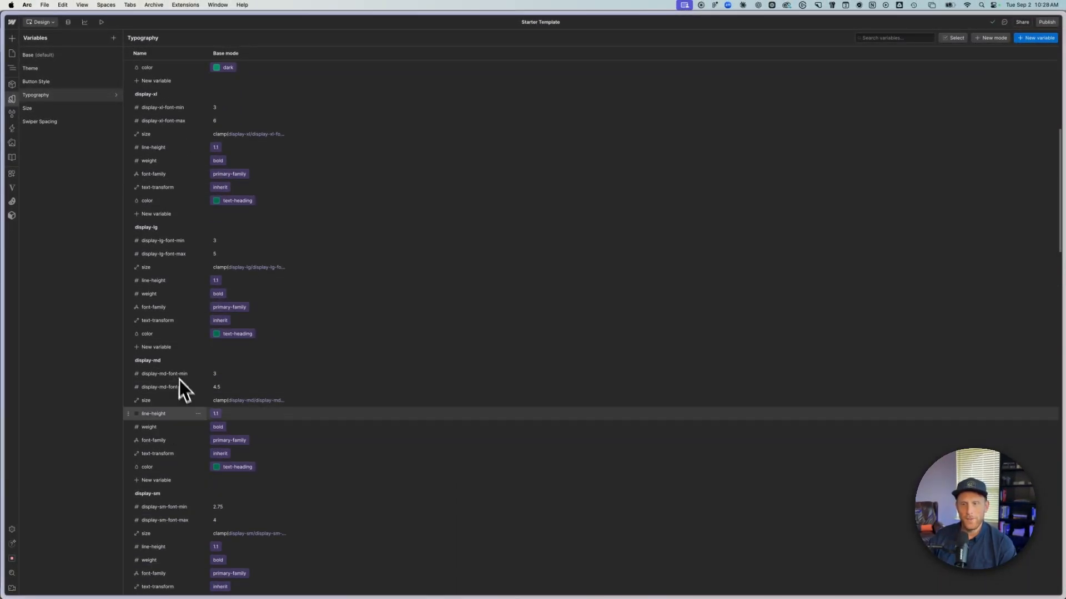
{"action": "scroll", "coordinate": [202, 478], "scroll_direction": "down", "scroll_amount": 20}
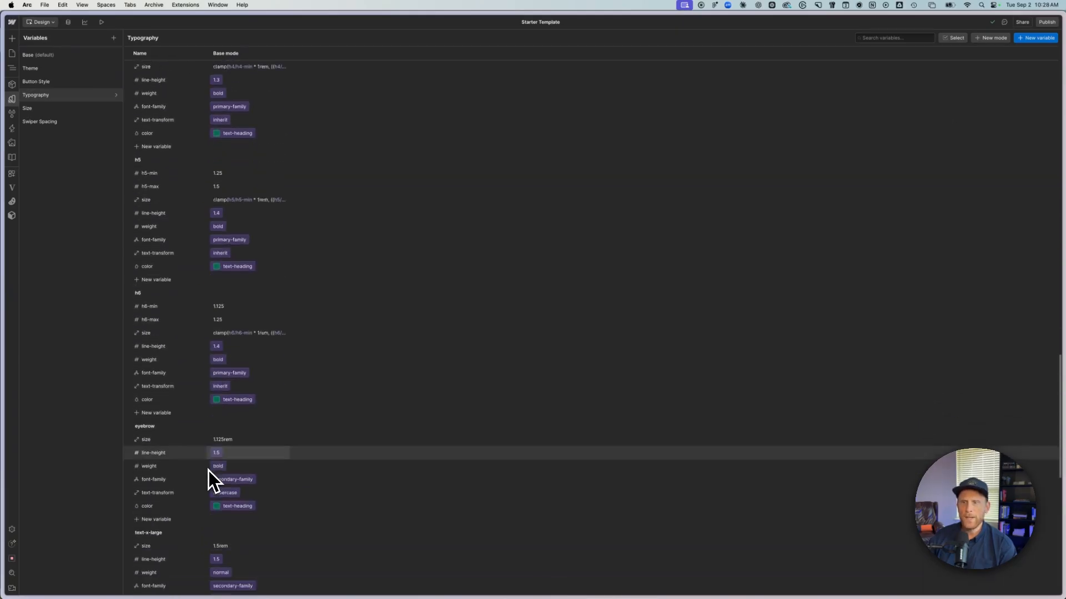
{"action": "scroll", "coordinate": [209, 468], "scroll_direction": "down", "scroll_amount": 4}
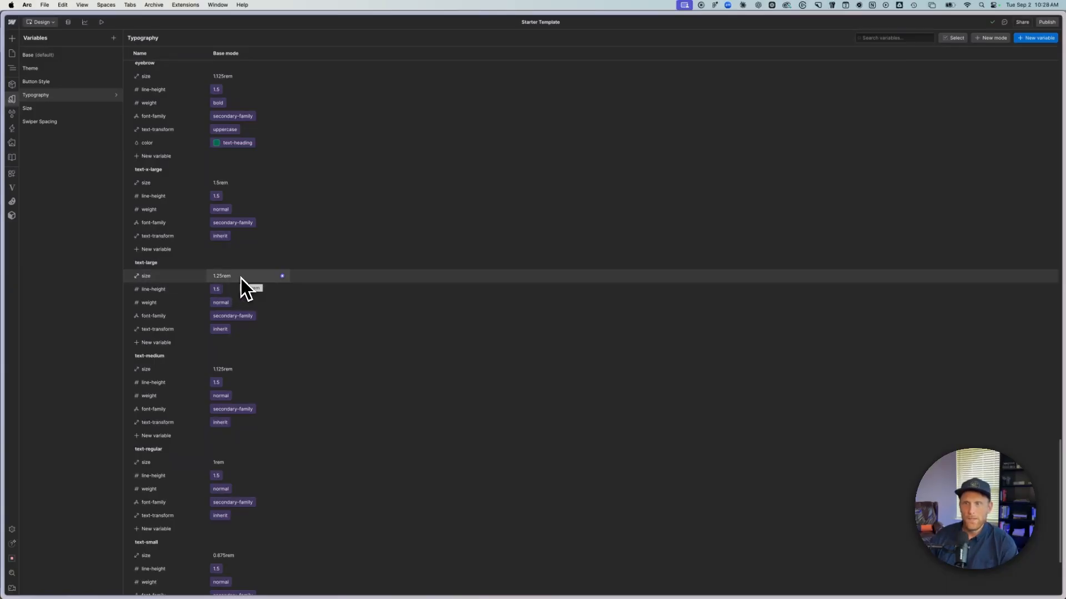
{"action": "left_click", "coordinate": [11, 53]}
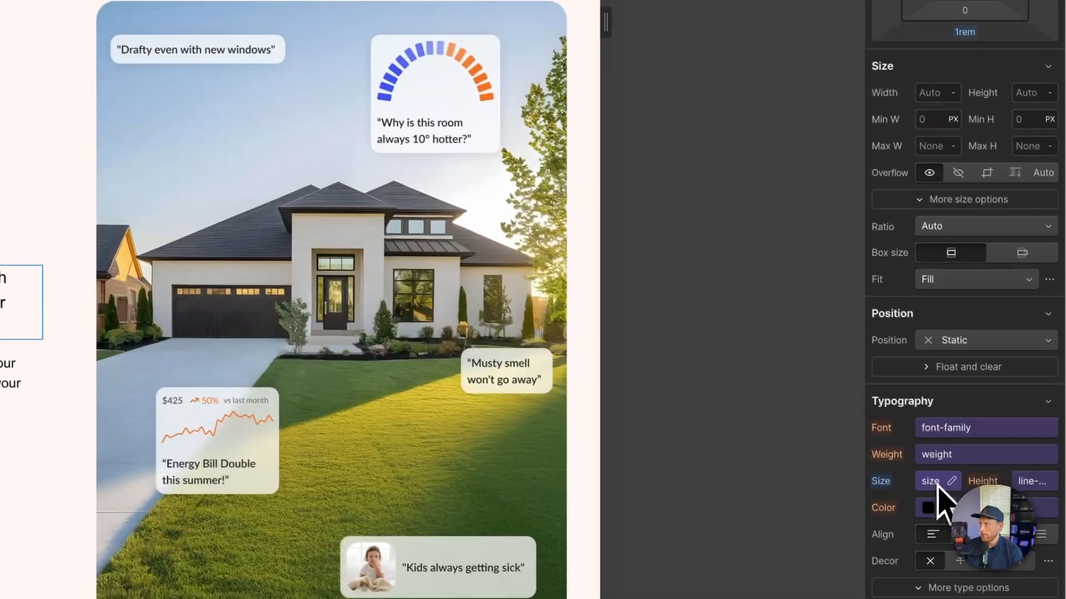
{"action": "left_click", "coordinate": [935, 484]}
{"action": "scroll", "coordinate": [943, 444], "scroll_direction": "down", "scroll_amount": 3}
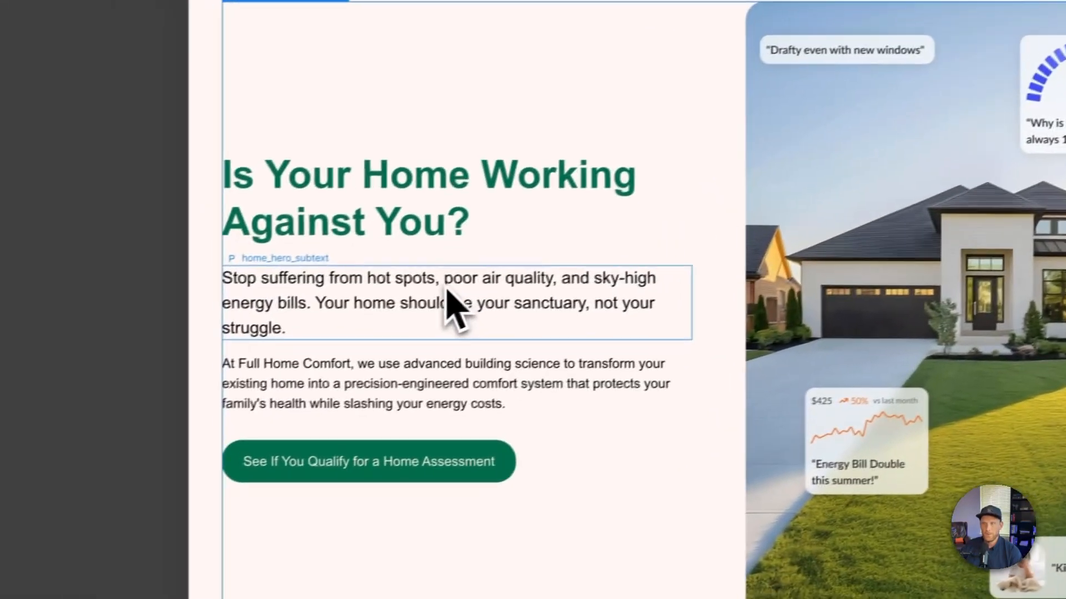
{"action": "left_click", "coordinate": [445, 290]}
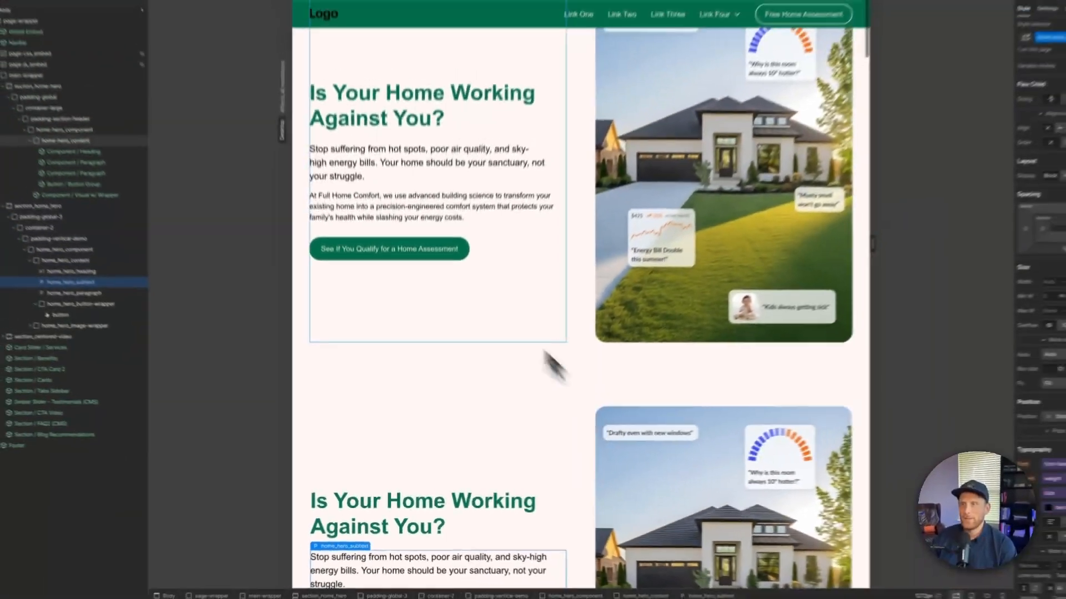
{"action": "scroll", "coordinate": [594, 415], "scroll_direction": "down", "scroll_amount": 5}
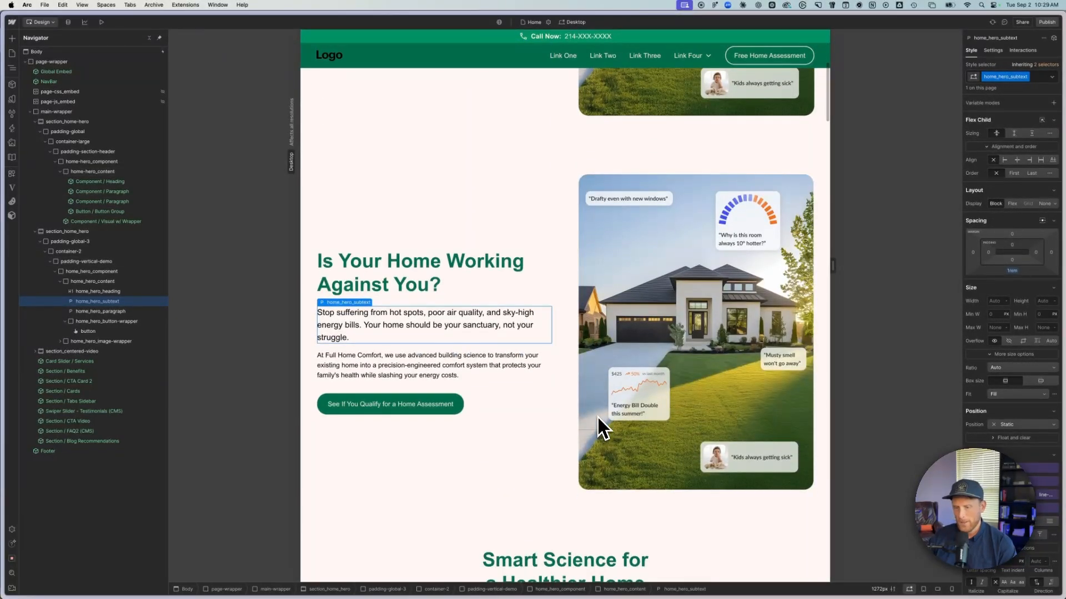
- Switch the canvas to the Tablet breakpoint and compare the layouts of the original and new heroes
{"action": "left_click", "coordinate": [571, 22]}
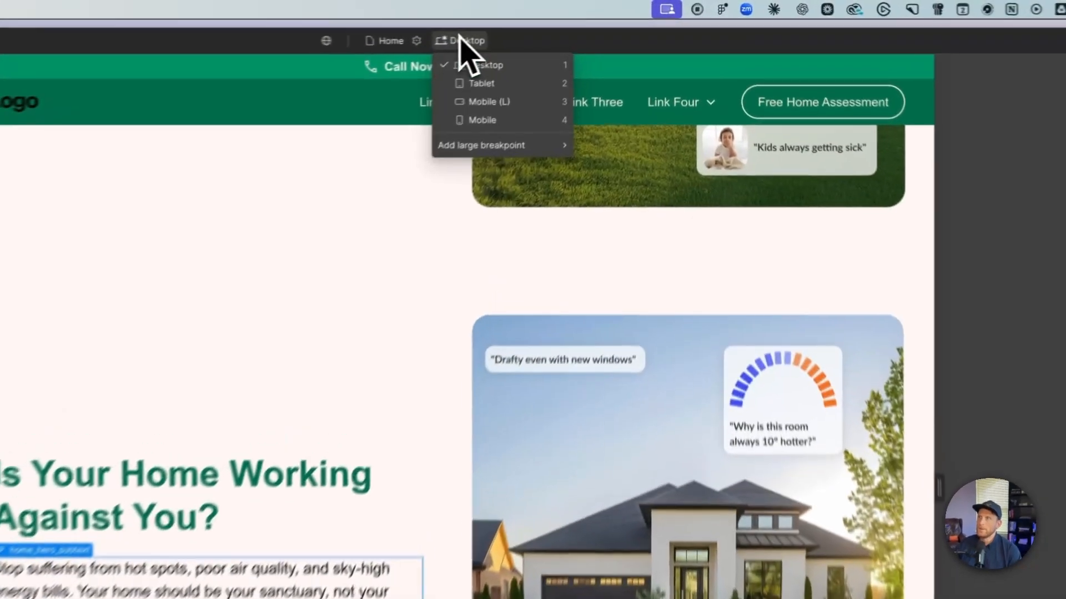
{"action": "left_click", "coordinate": [467, 83]}
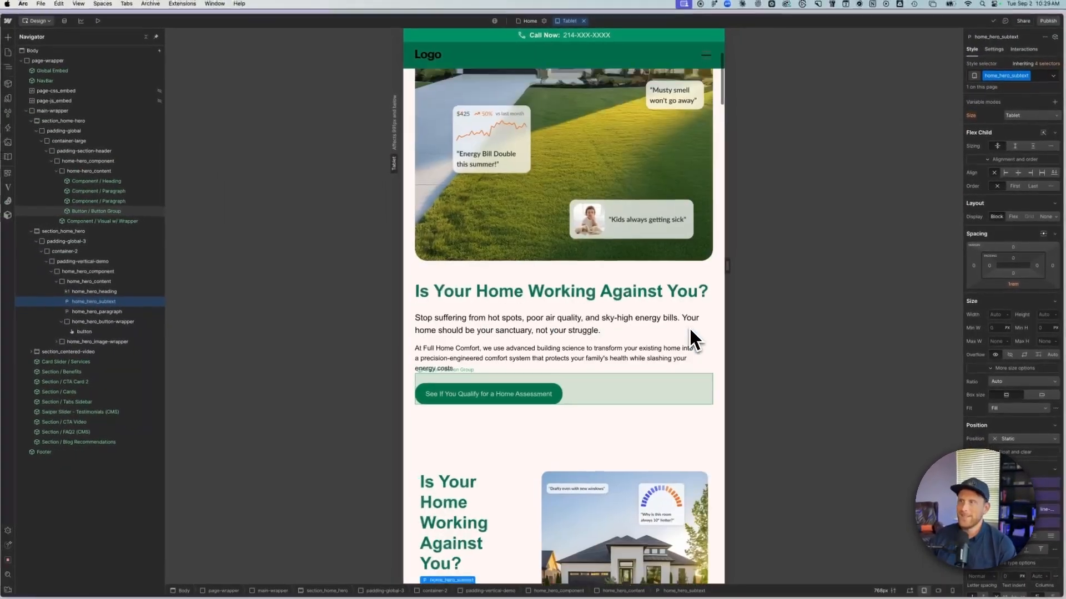
{"action": "scroll", "coordinate": [683, 328], "scroll_direction": "up", "scroll_amount": 2}
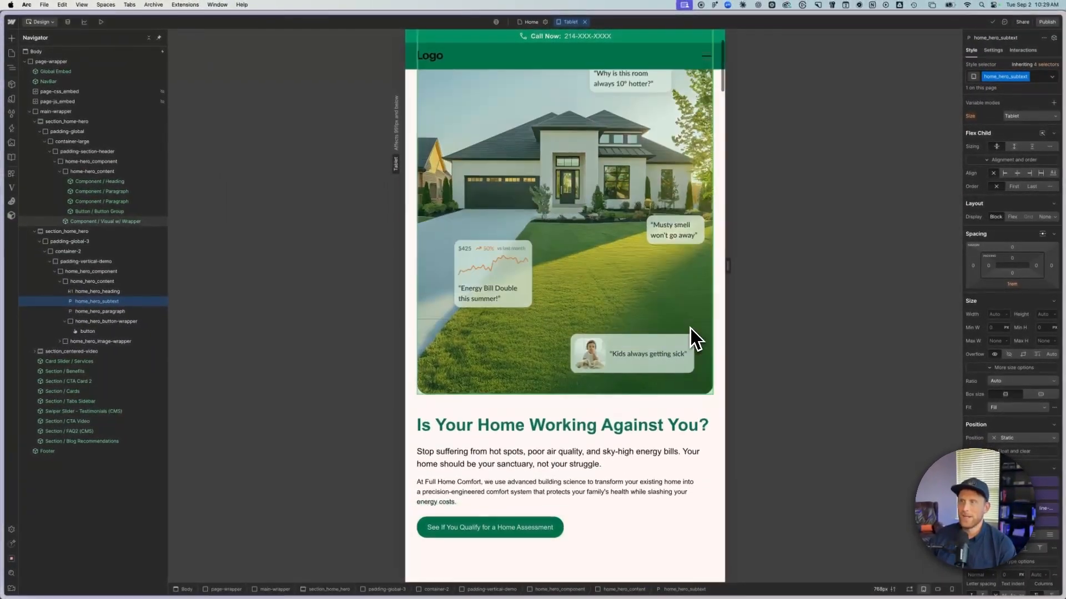
{"action": "scroll", "coordinate": [684, 329], "scroll_direction": "down", "scroll_amount": 5}
{"action": "scroll", "coordinate": [691, 328], "scroll_direction": "down", "scroll_amount": 3}
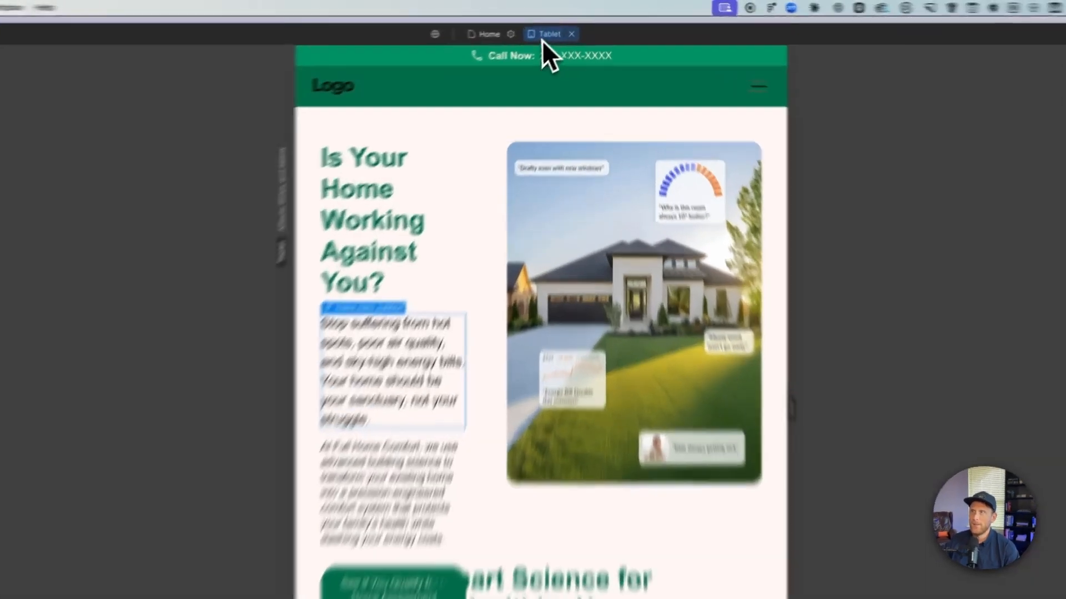
{"action": "left_click", "coordinate": [568, 22]}
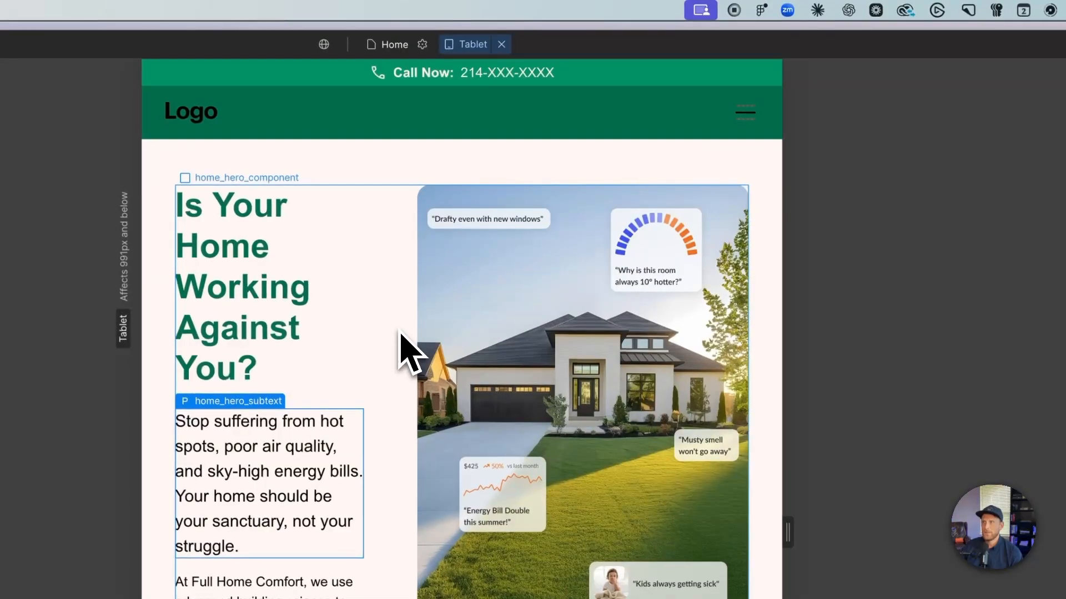
- Reduce the home_hero_component grid to 1 column on the Tablet breakpoint and compare it with the original hero
{"action": "left_click", "coordinate": [408, 352]}
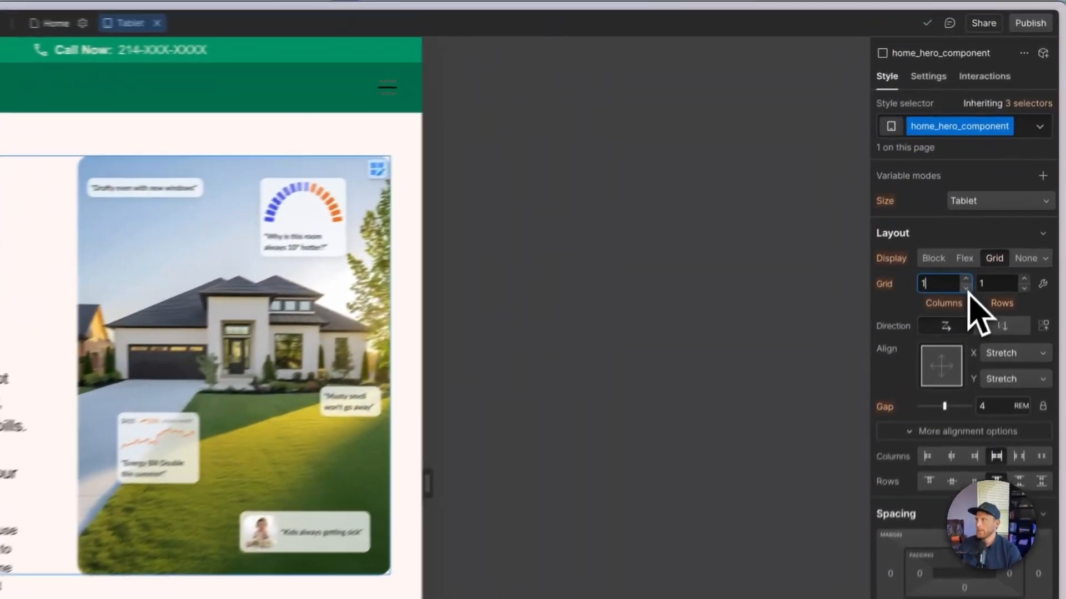
{"action": "left_click", "coordinate": [1014, 164]}
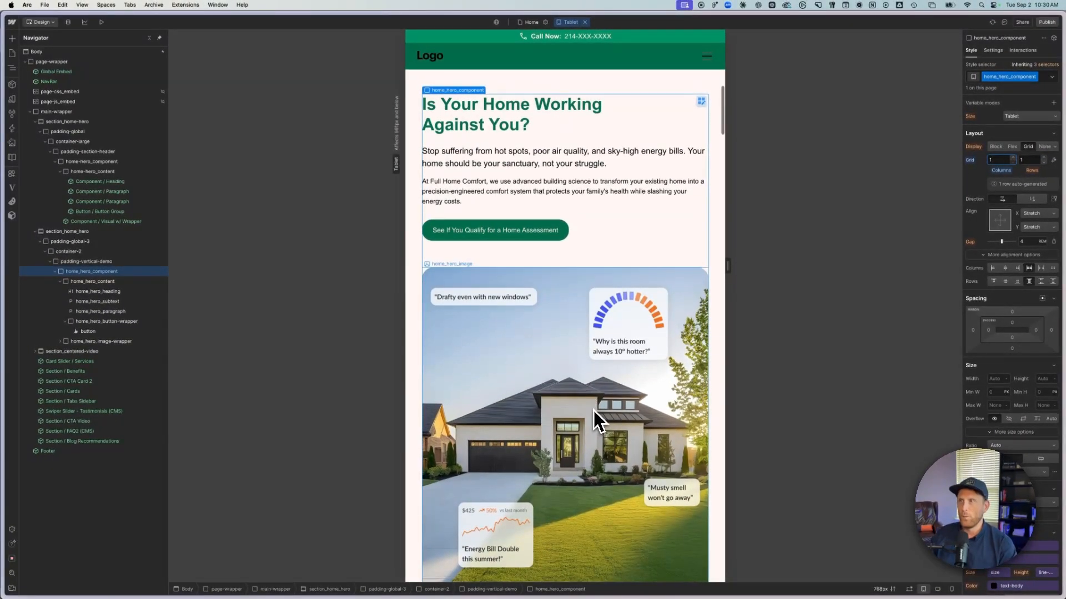
{"action": "scroll", "coordinate": [597, 407], "scroll_direction": "up", "scroll_amount": 3}
{"action": "scroll", "coordinate": [600, 408], "scroll_direction": "up", "scroll_amount": 3}
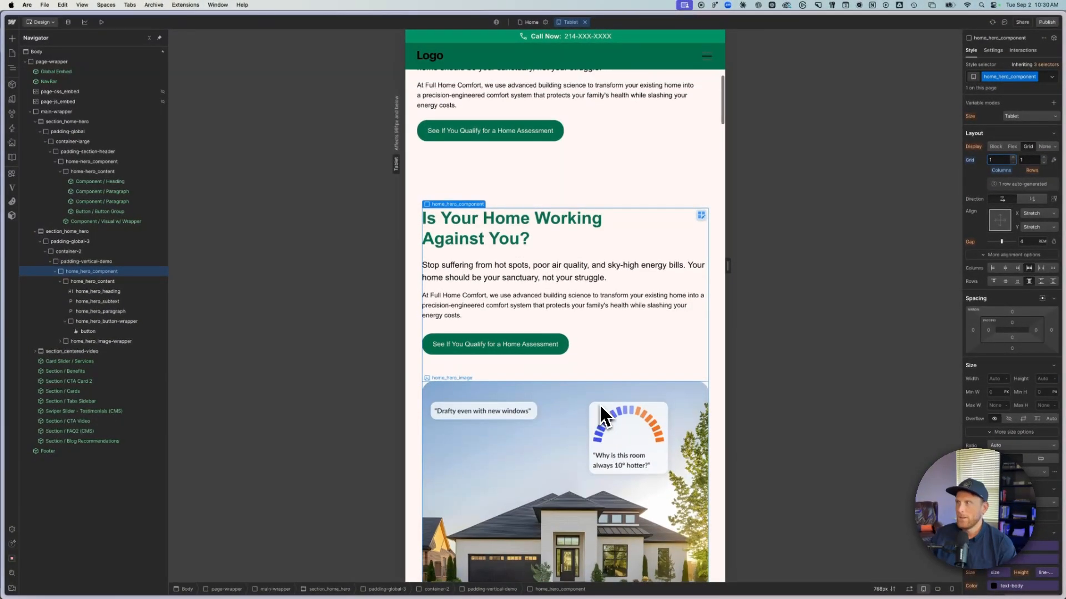
{"action": "scroll", "coordinate": [599, 408], "scroll_direction": "down", "scroll_amount": 5}
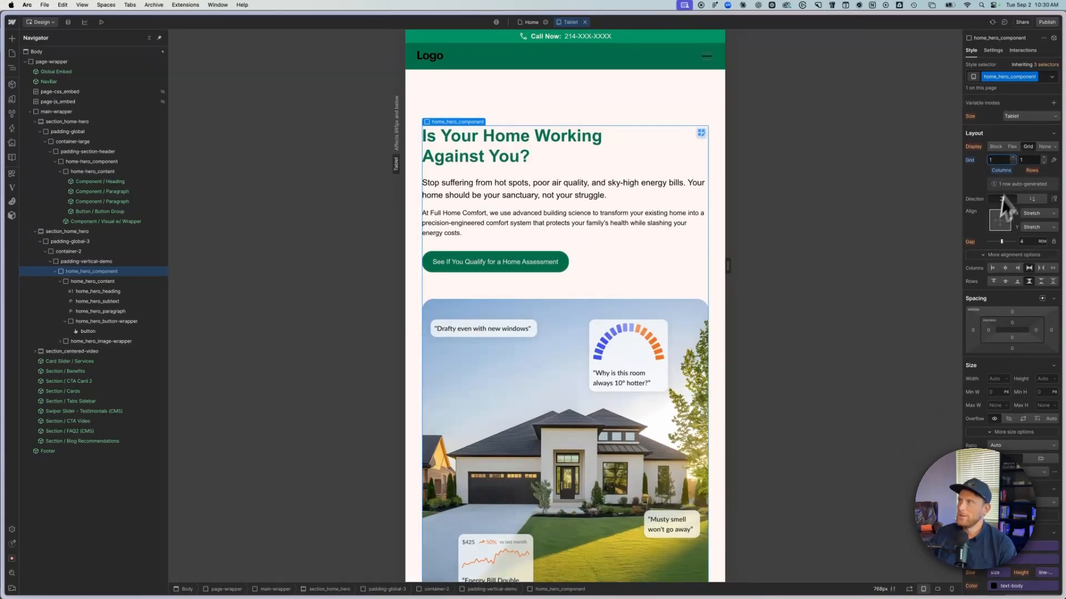
- Change home_hero_component to a vertical flex layout on Tablet and compare its image and text order with the original hero
{"action": "left_click", "coordinate": [1011, 147]}
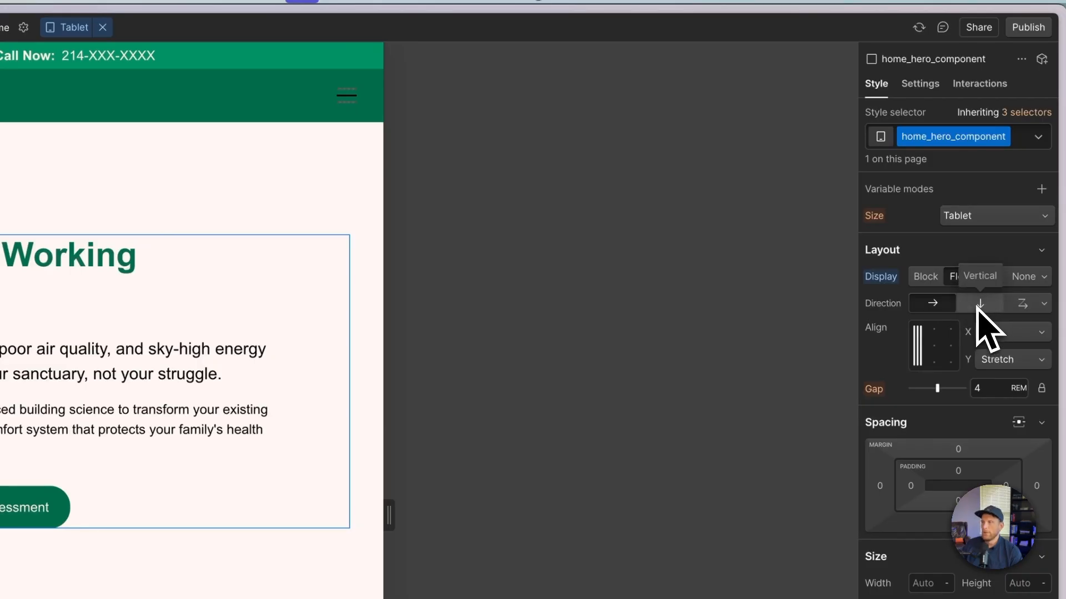
{"action": "left_click", "coordinate": [978, 305]}
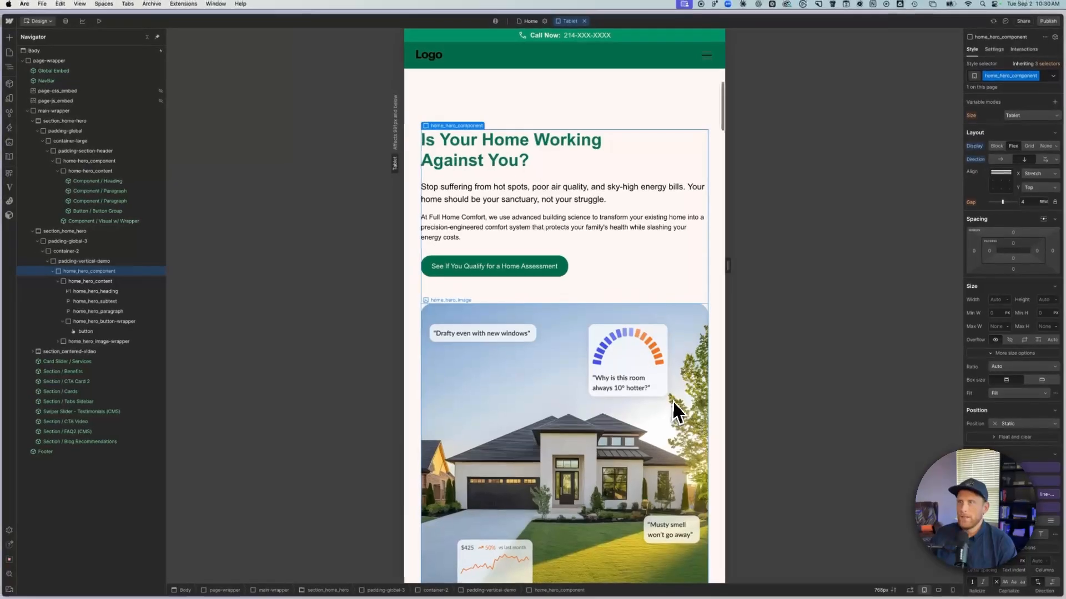
{"action": "scroll", "coordinate": [675, 397], "scroll_direction": "up", "scroll_amount": 10}
{"action": "scroll", "coordinate": [676, 403], "scroll_direction": "up", "scroll_amount": 2}
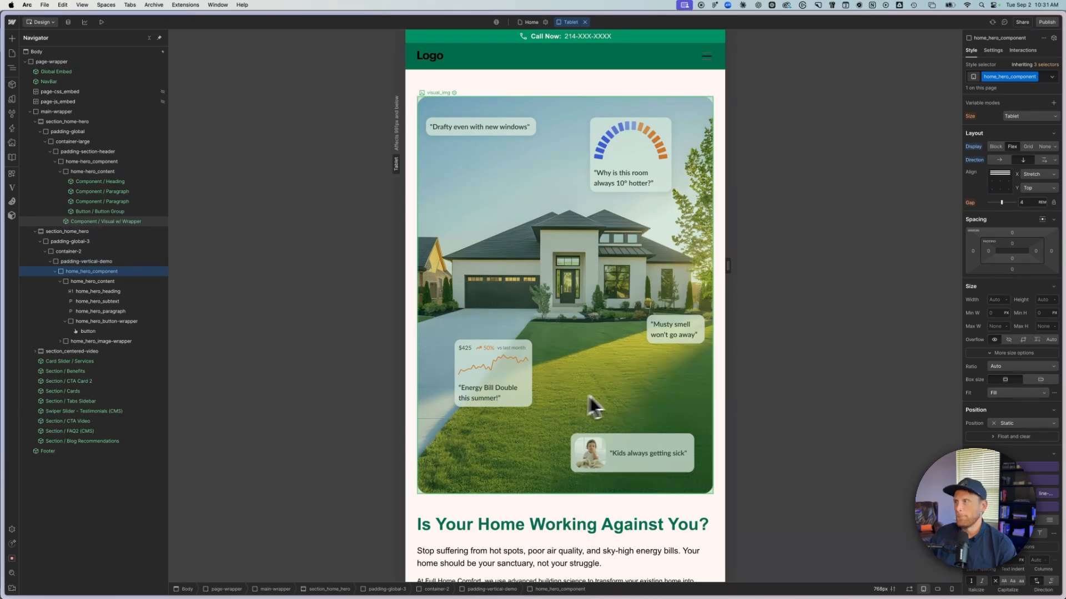
{"action": "scroll", "coordinate": [653, 395], "scroll_direction": "down", "scroll_amount": 12}
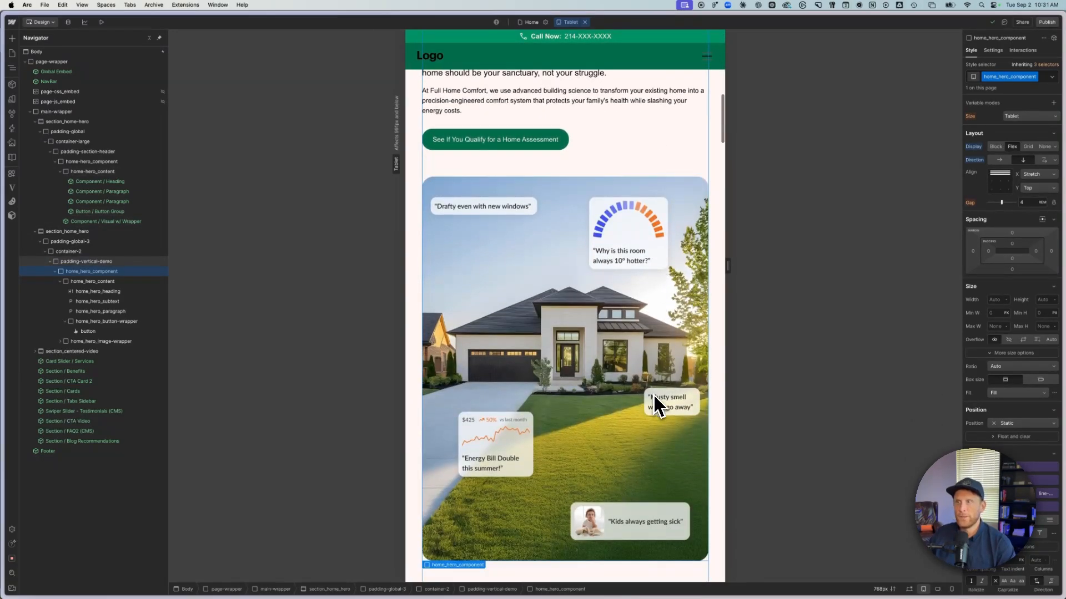
{"action": "scroll", "coordinate": [654, 394], "scroll_direction": "up", "scroll_amount": 3}
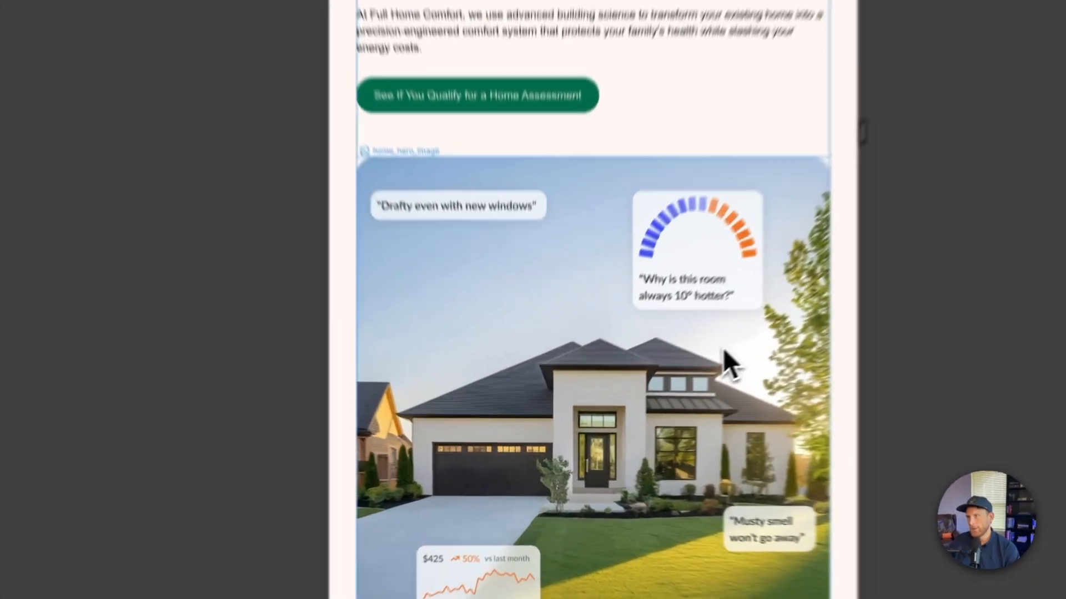
- Set the order of home_hero_image-wrapper to First on Tablet so the image comes before the text
{"action": "left_click", "coordinate": [645, 397]}
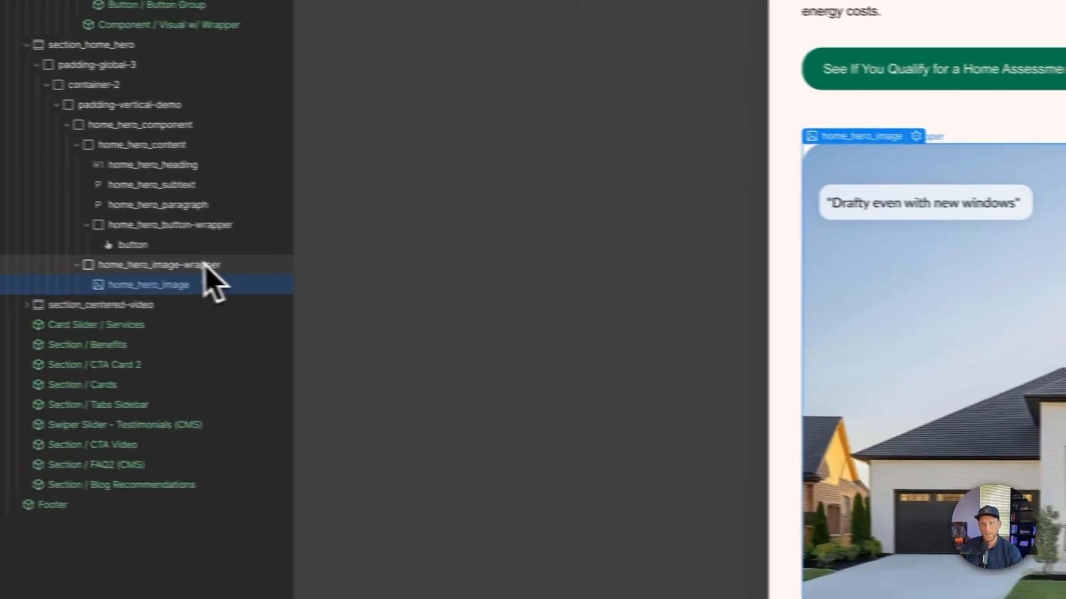
{"action": "left_click", "coordinate": [205, 264]}
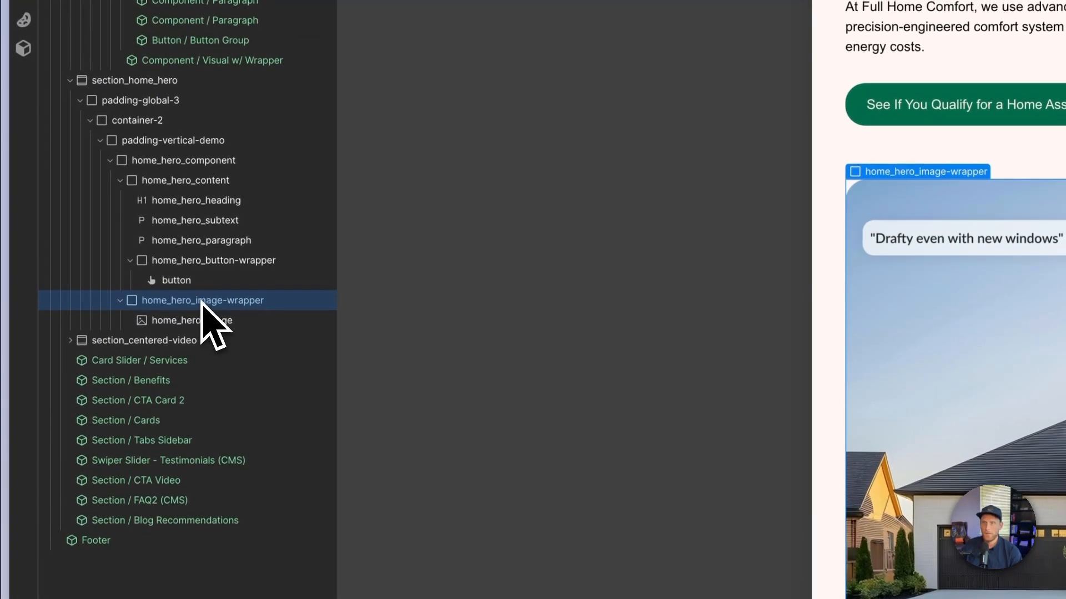
{"action": "left_click", "coordinate": [120, 301]}
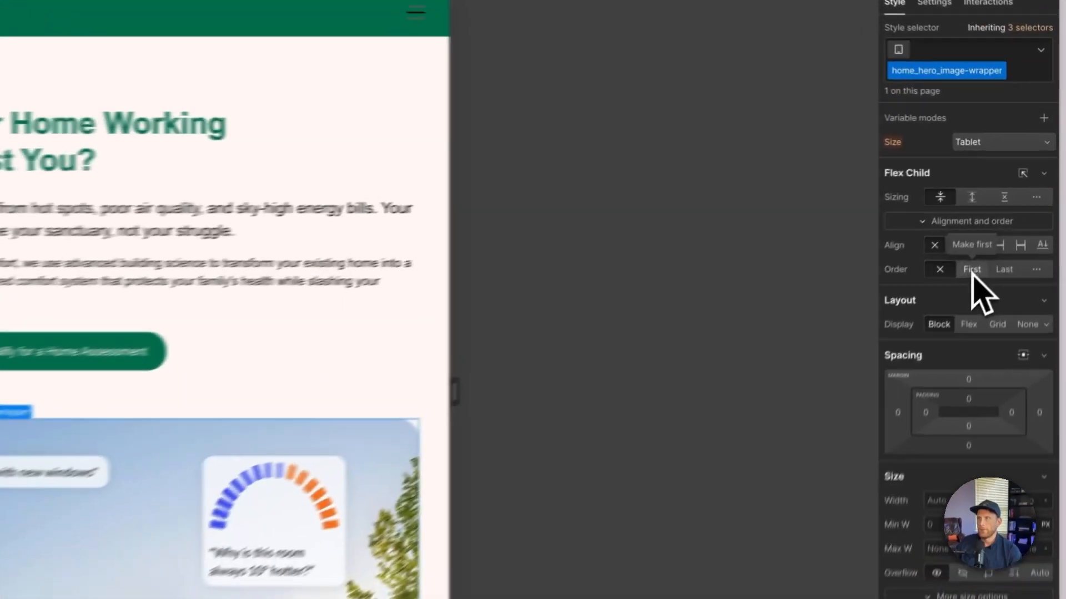
{"action": "left_click", "coordinate": [1013, 198]}
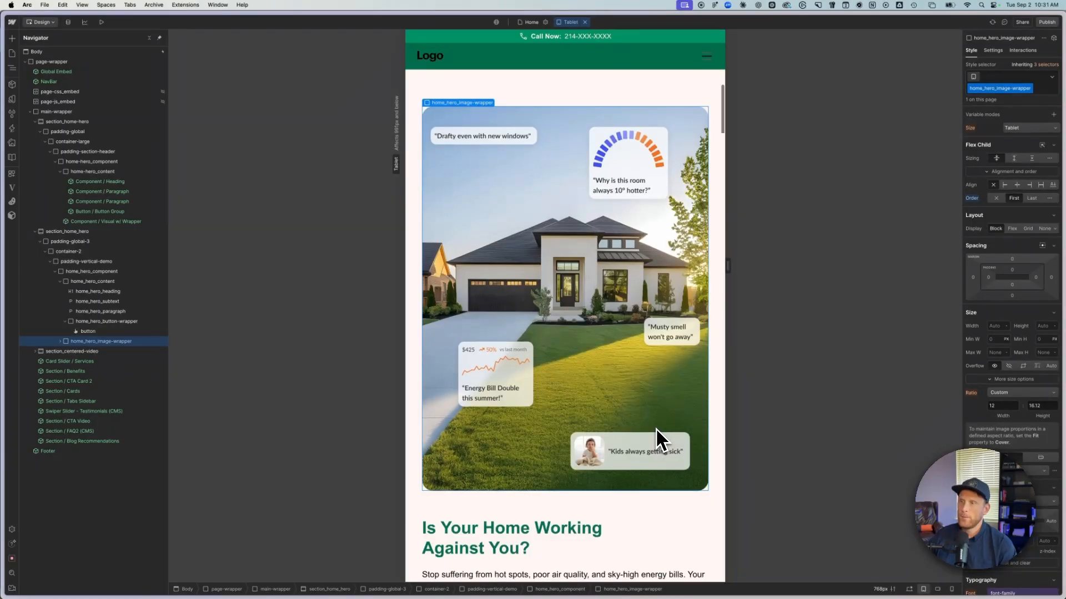
- Set the gap of home_hero_component to 2.5 rem on the Tablet breakpoint
{"action": "left_click", "coordinate": [607, 499]}
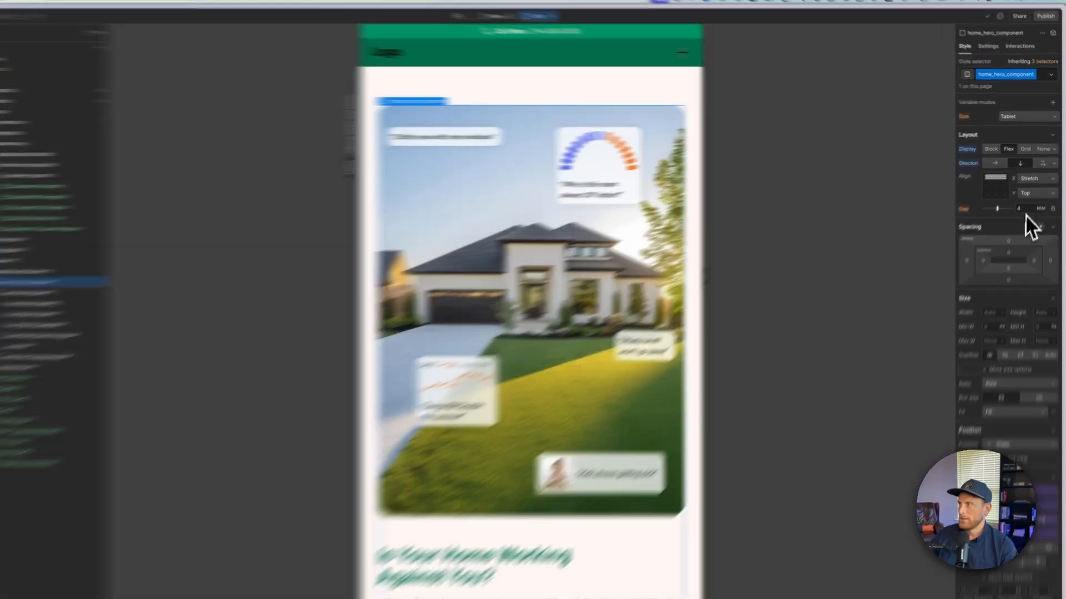
{"action": "left_click", "coordinate": [1028, 203]}
{"action": "type", "text": "2"}
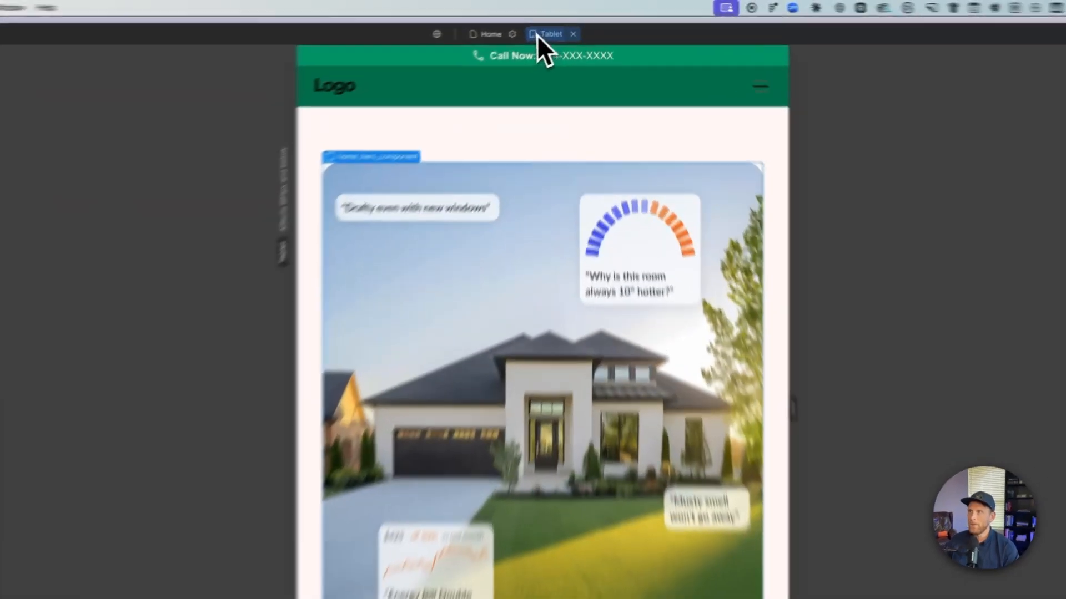
- Check the new hero's layout and spacing on the Mobile (L) and Mobile breakpoints
{"action": "left_click", "coordinate": [571, 24]}
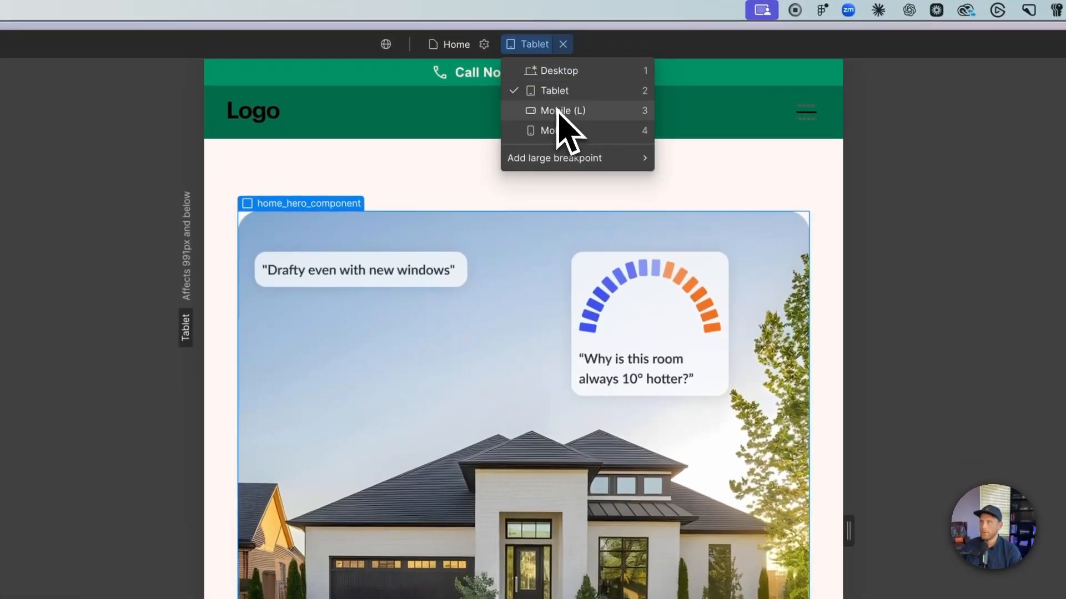
{"action": "left_click", "coordinate": [587, 57]}
{"action": "left_click", "coordinate": [536, 45]}
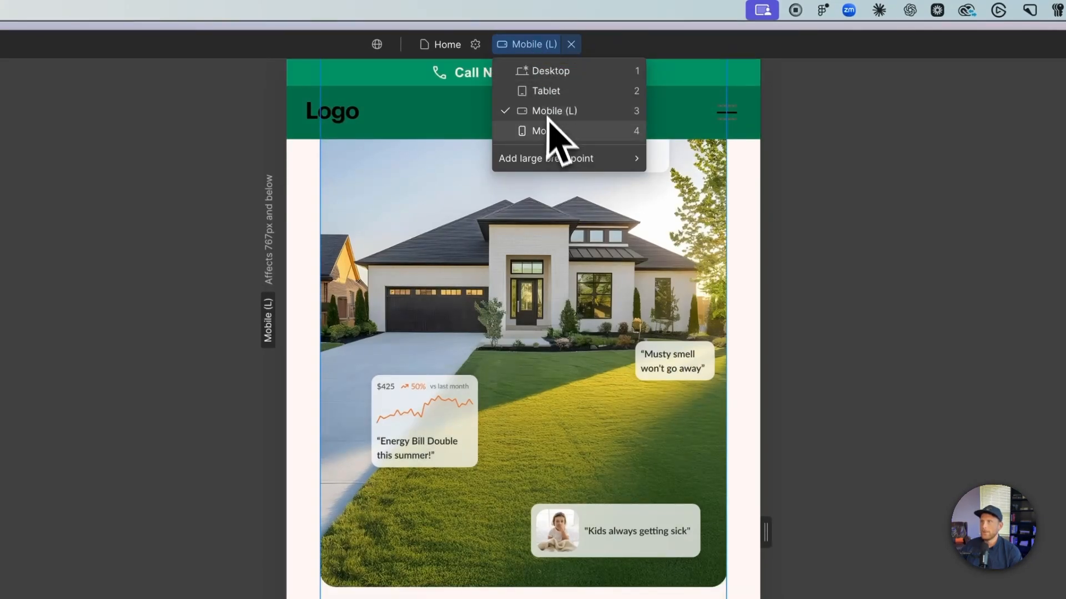
{"action": "left_click", "coordinate": [550, 130]}
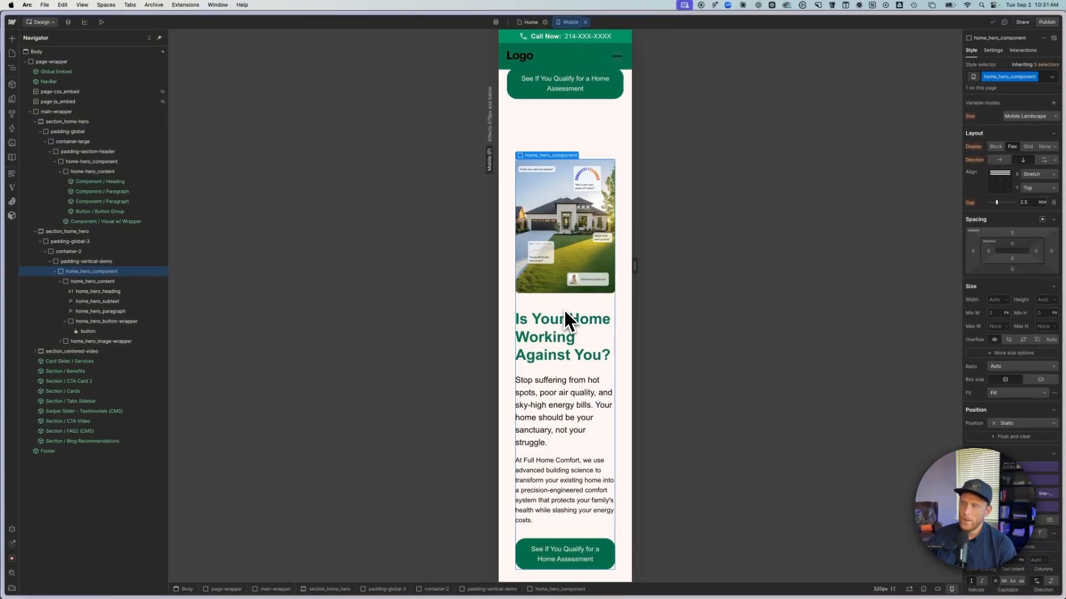
- Set the gap of home_hero_component to 1.5 rem on the Mobile (L) breakpoint
{"action": "left_click", "coordinate": [568, 23]}
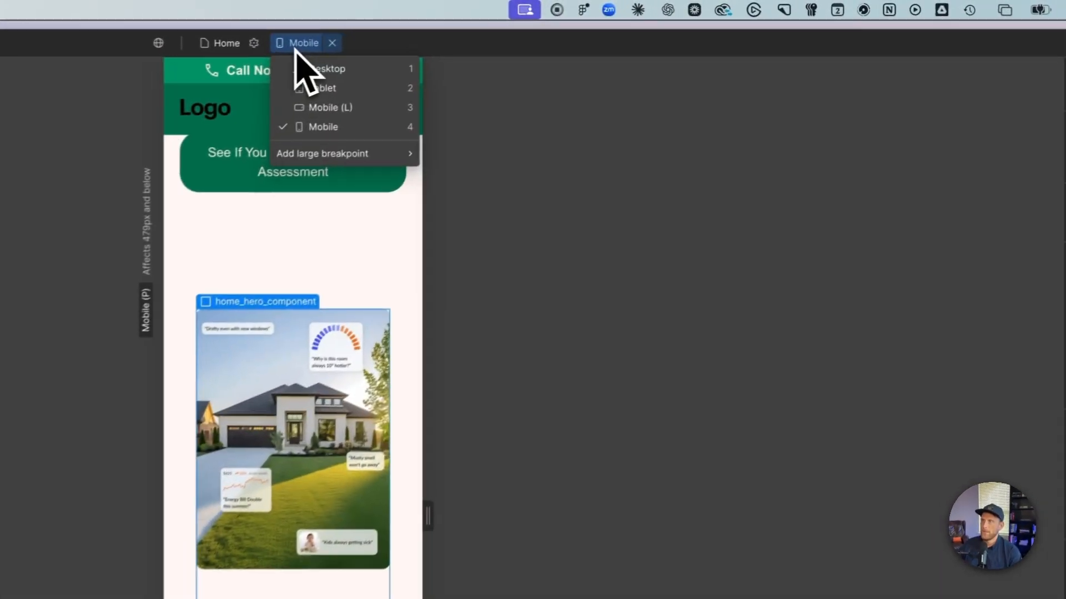
{"action": "left_click", "coordinate": [311, 107]}
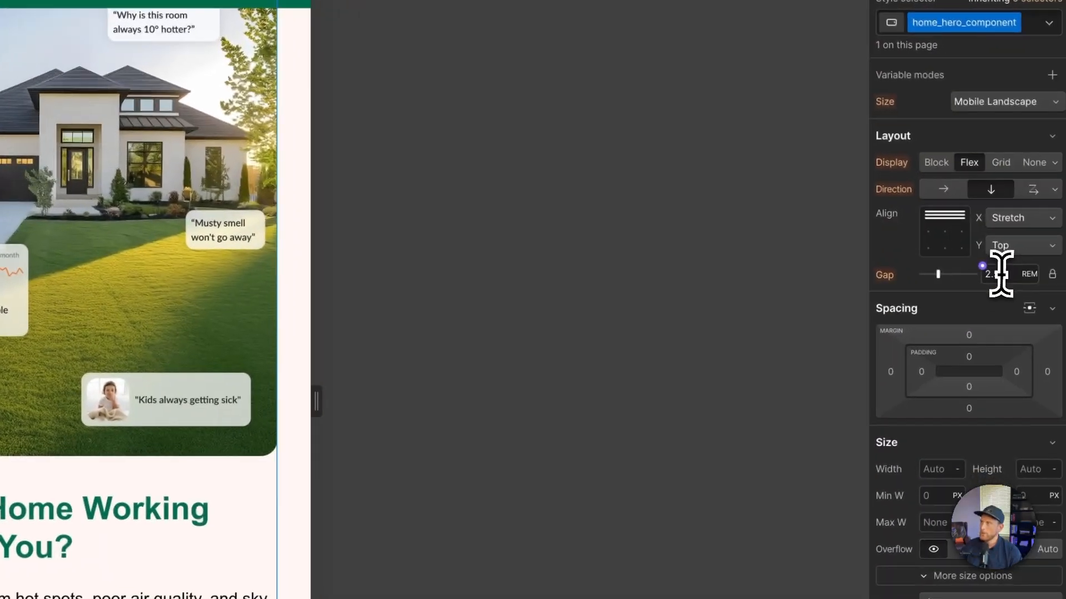
{"action": "left_click", "coordinate": [992, 268]}
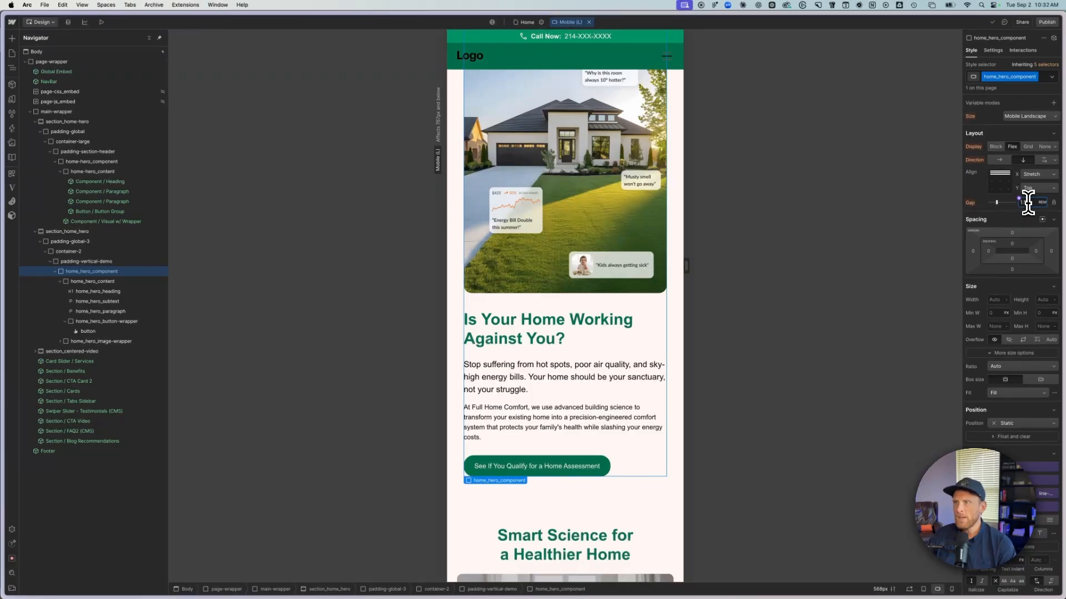
{"action": "key", "text": "Return"}
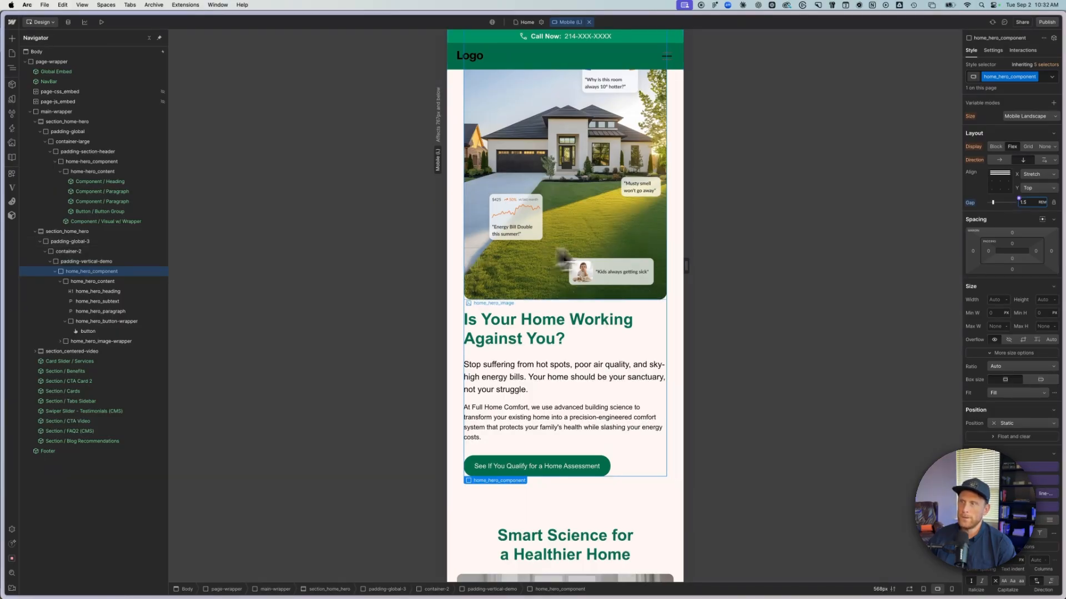
- Set both side paddings of padding-global-3 to 1.5 rem on the Tablet breakpoint
{"action": "left_click", "coordinate": [563, 22]}
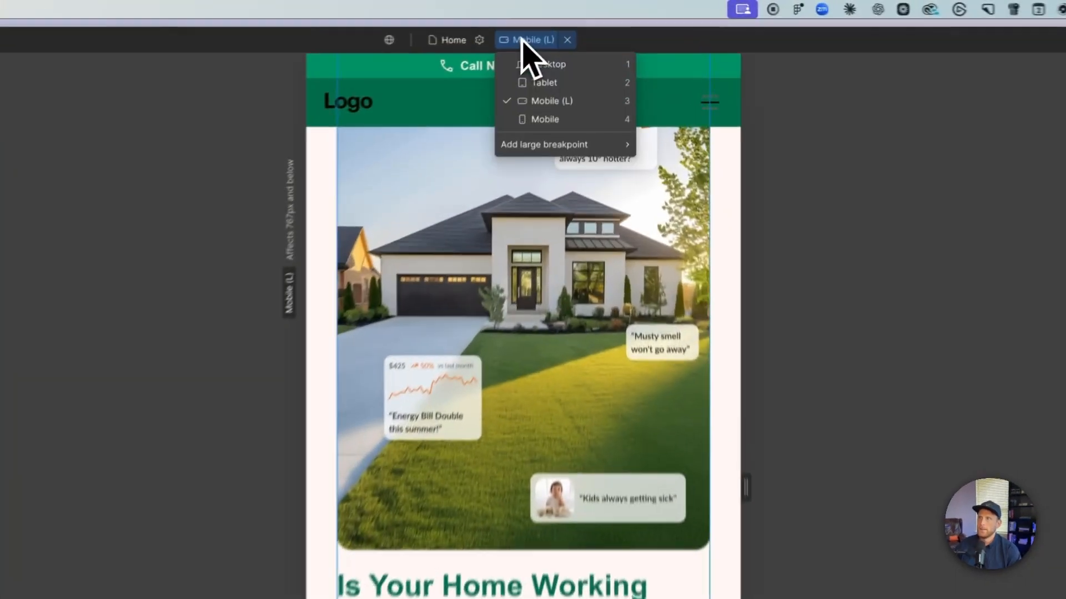
{"action": "left_click", "coordinate": [544, 82]}
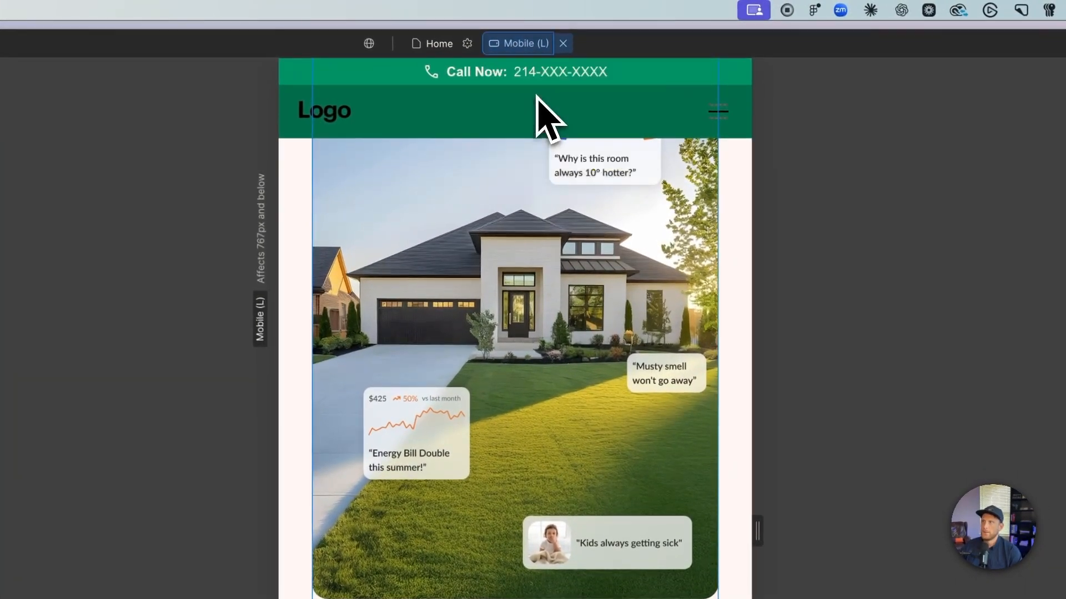
{"action": "scroll", "coordinate": [708, 406], "scroll_direction": "up", "scroll_amount": 5}
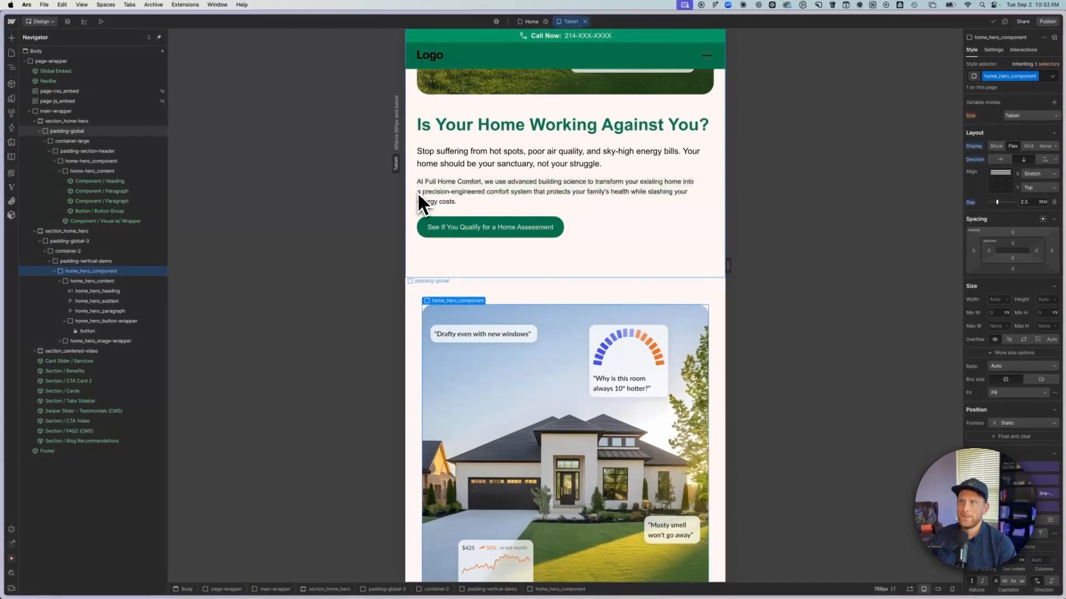
{"action": "left_click", "coordinate": [417, 321]}
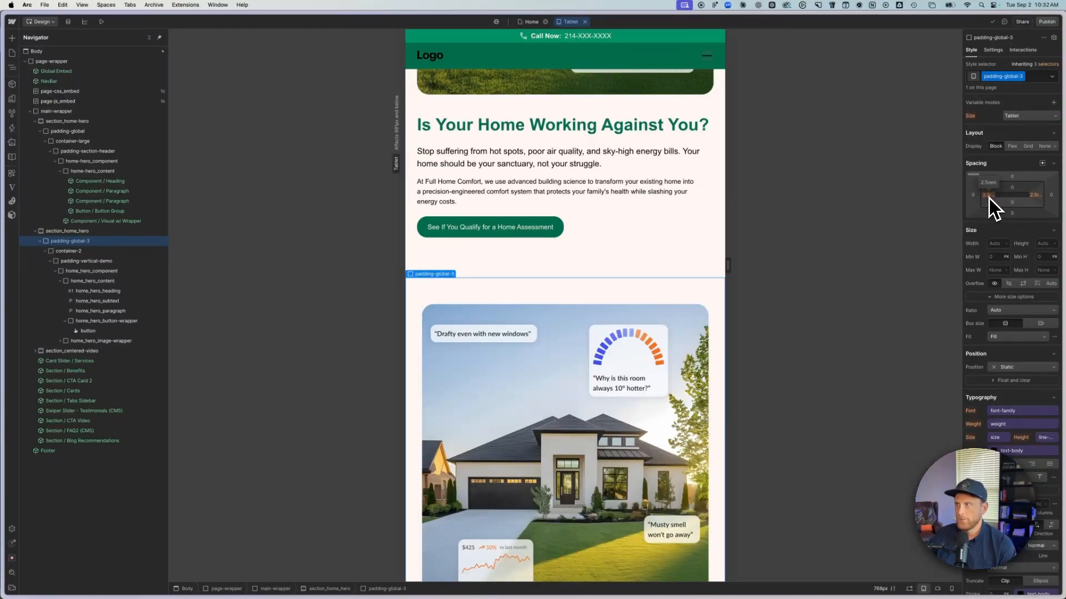
{"action": "left_click", "coordinate": [989, 197]}
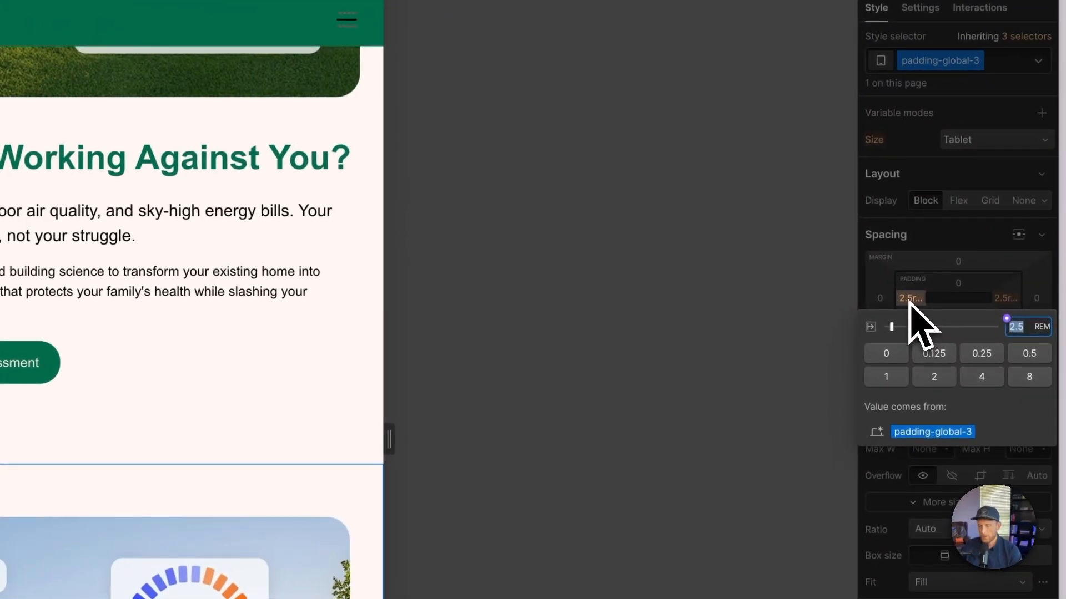
{"action": "type", "text": "1.5"}
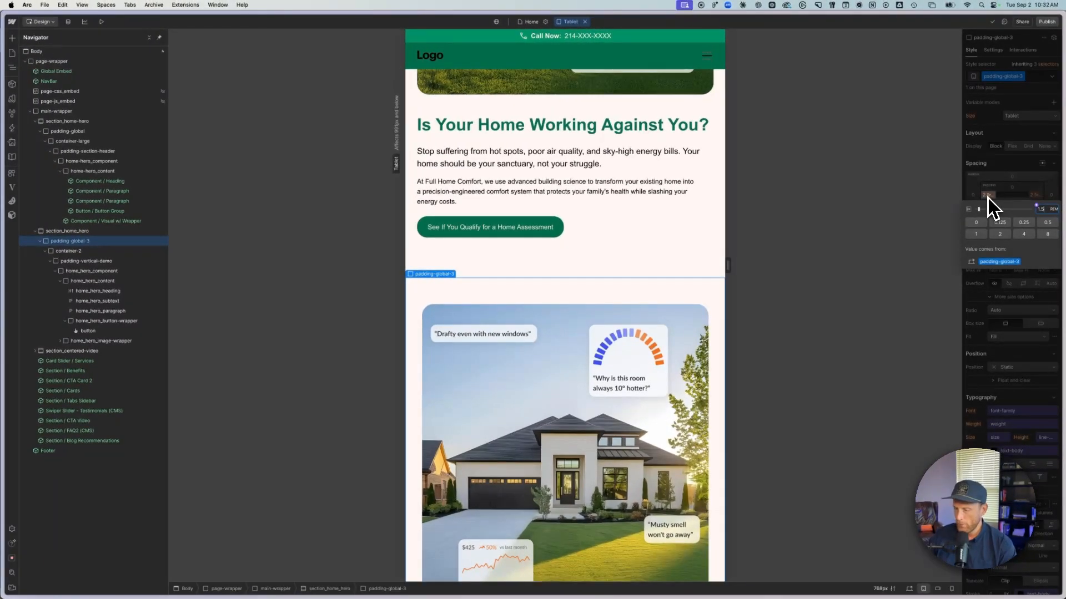
{"action": "key", "text": "Return"}
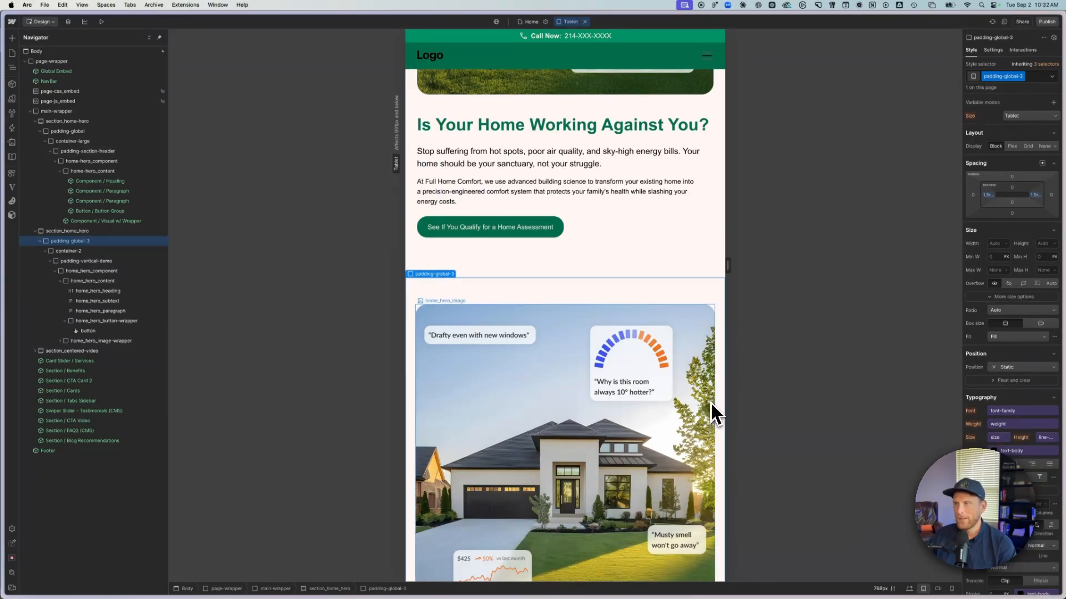
- Set both side paddings of padding-global-3 to 1 rem on the Mobile breakpoint
{"action": "key", "text": "shift+3"}
{"action": "key", "text": "shift+4"}
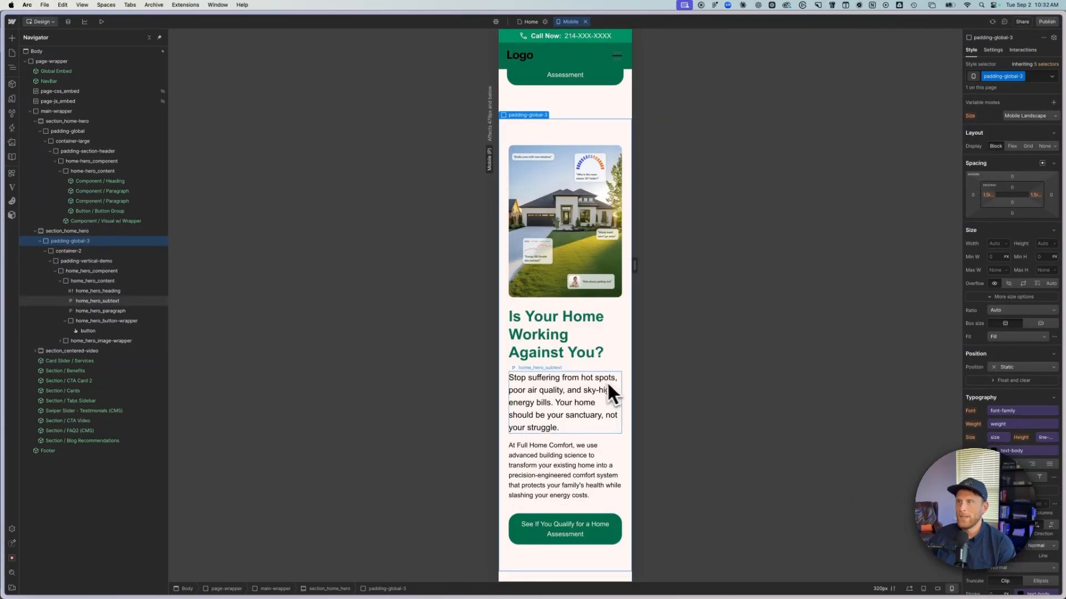
{"action": "scroll", "coordinate": [617, 347], "scroll_direction": "down", "scroll_amount": 5}
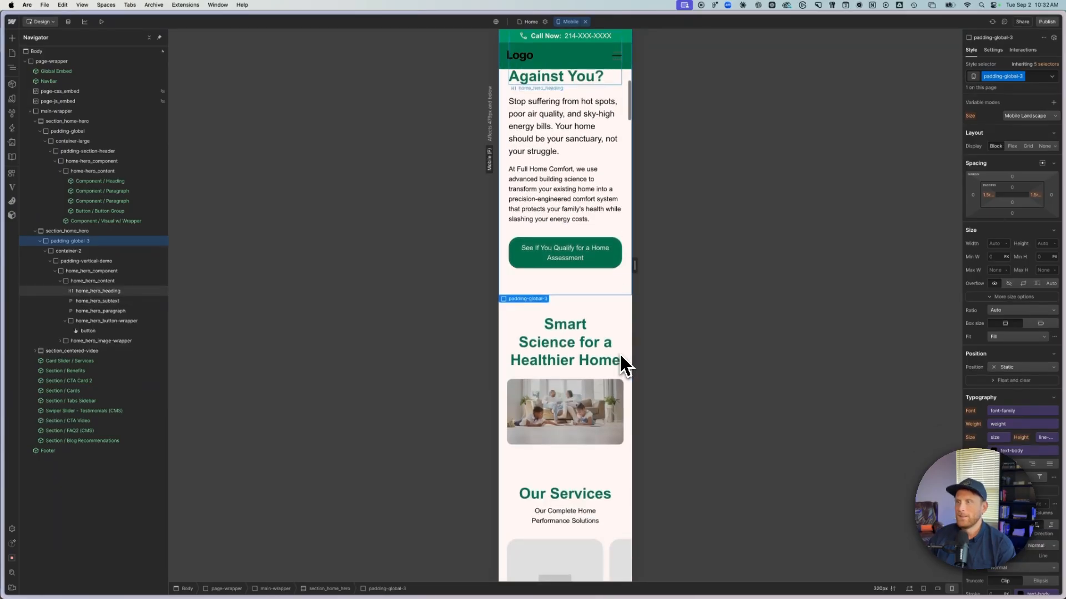
{"action": "scroll", "coordinate": [619, 355], "scroll_direction": "up", "scroll_amount": 5}
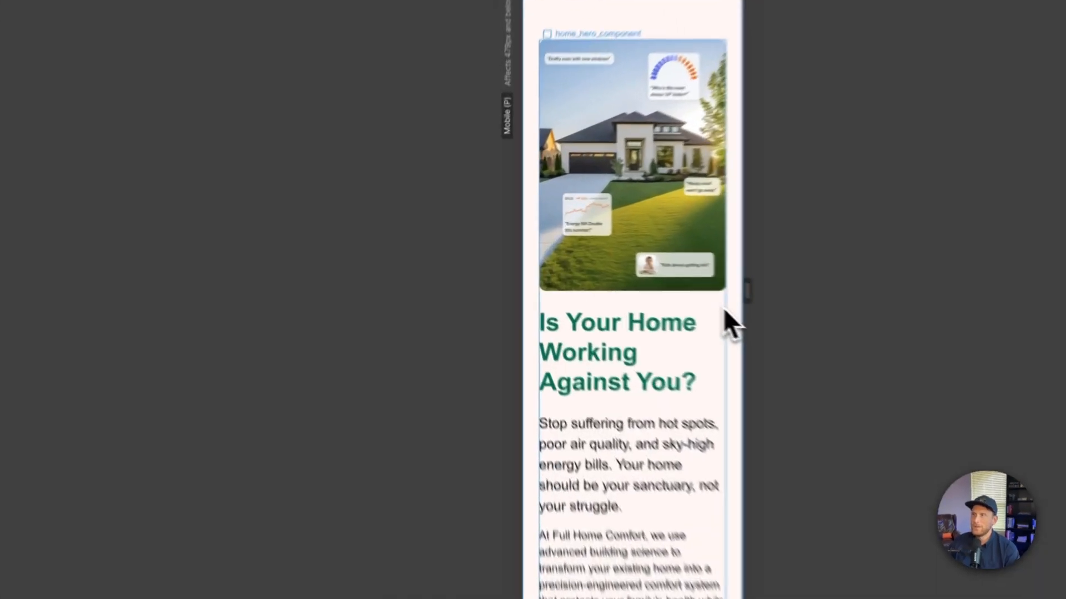
{"action": "left_click", "coordinate": [620, 274]}
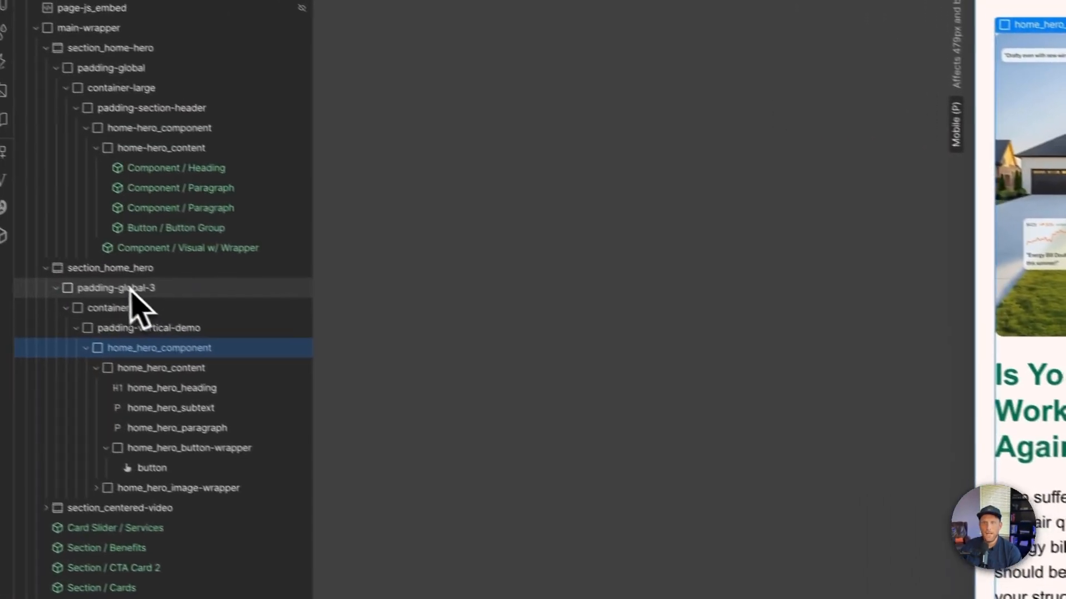
{"action": "left_click", "coordinate": [131, 289]}
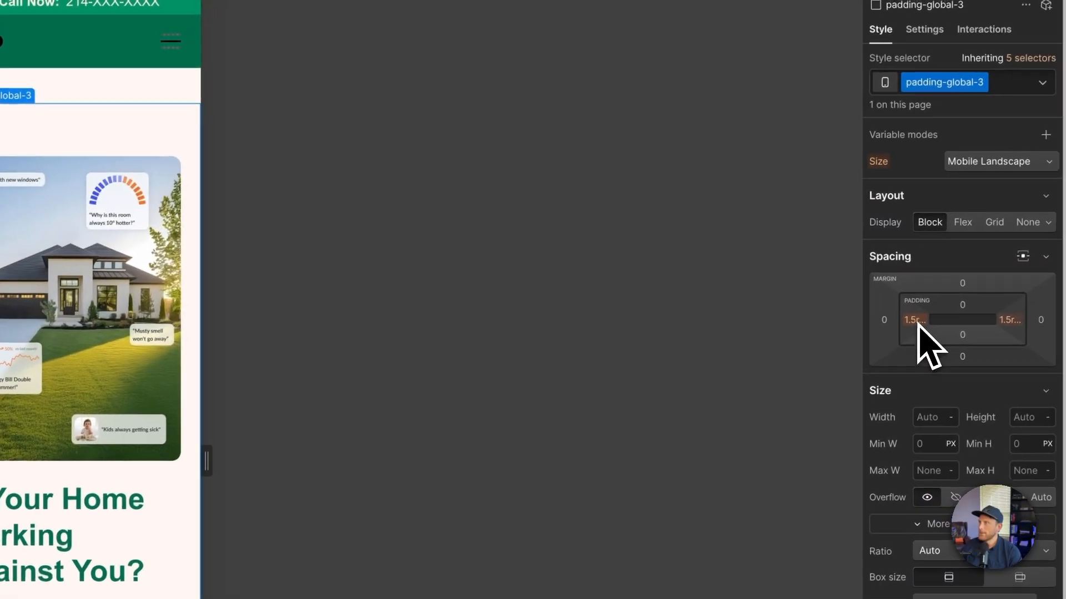
{"action": "left_click", "coordinate": [916, 320]}
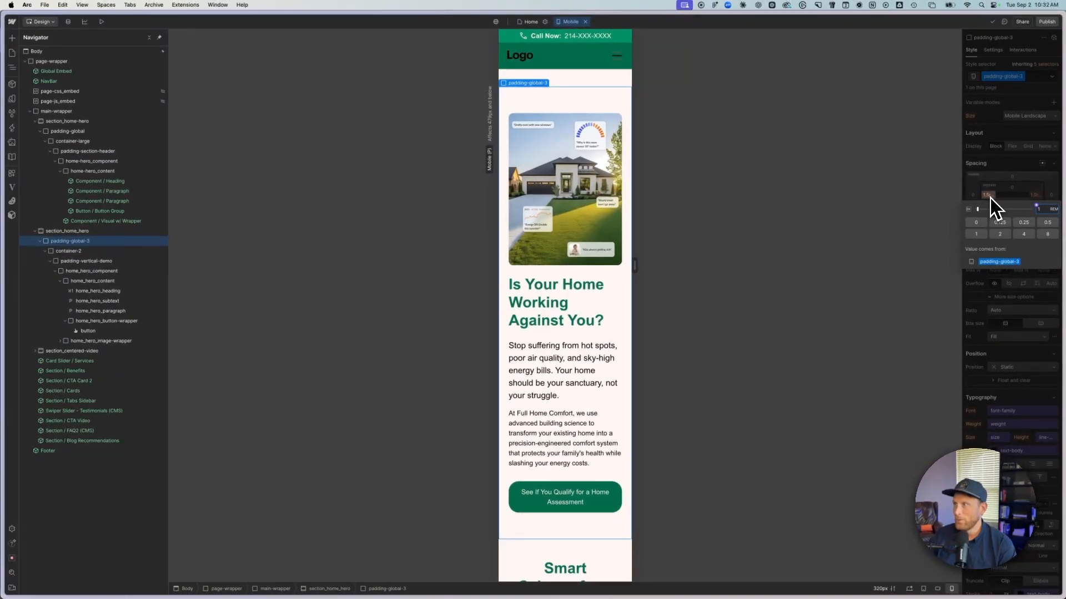
{"action": "key", "text": "Return"}
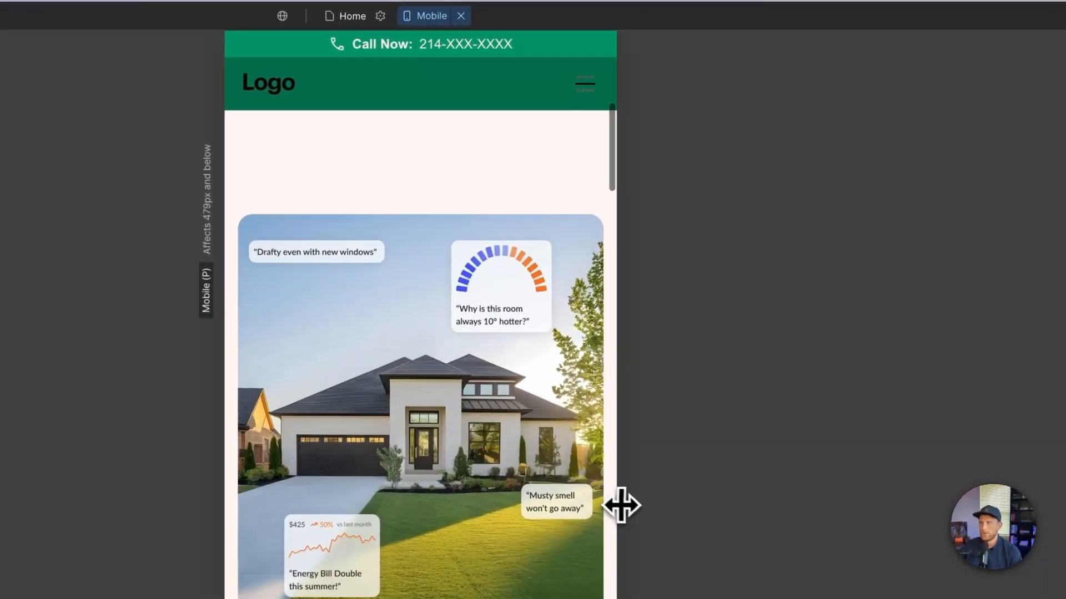
- Review the new hero at another mobile canvas width and on the Tablet, Mobile (L) and Mobile breakpoints
{"action": "left_click_drag", "start_coordinate": [644, 506], "coordinate": [595, 506]}
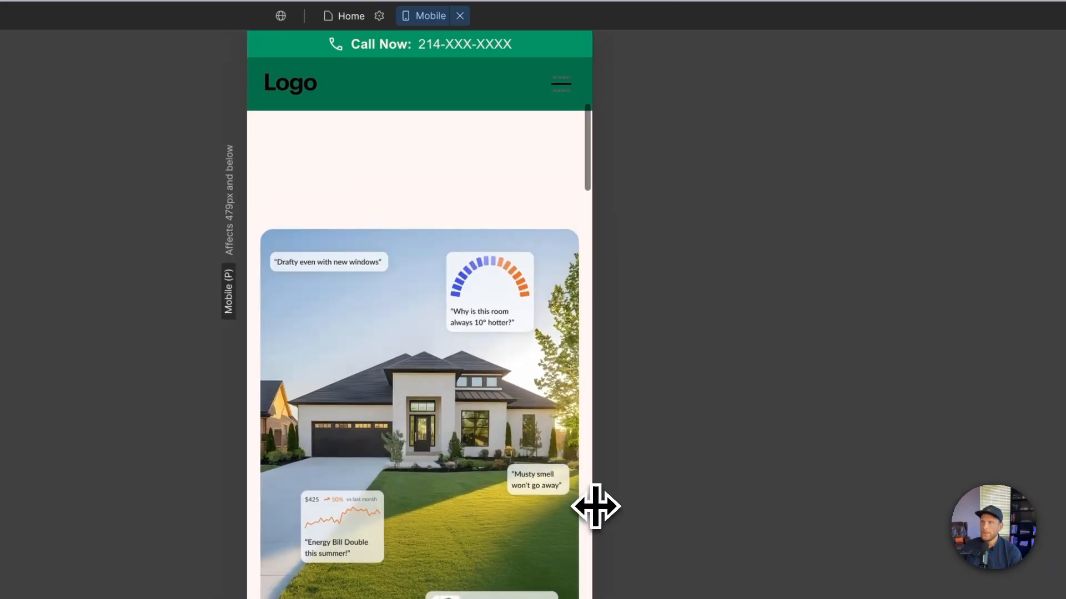
{"action": "left_click", "coordinate": [430, 16]}
{"action": "left_click", "coordinate": [444, 62]}
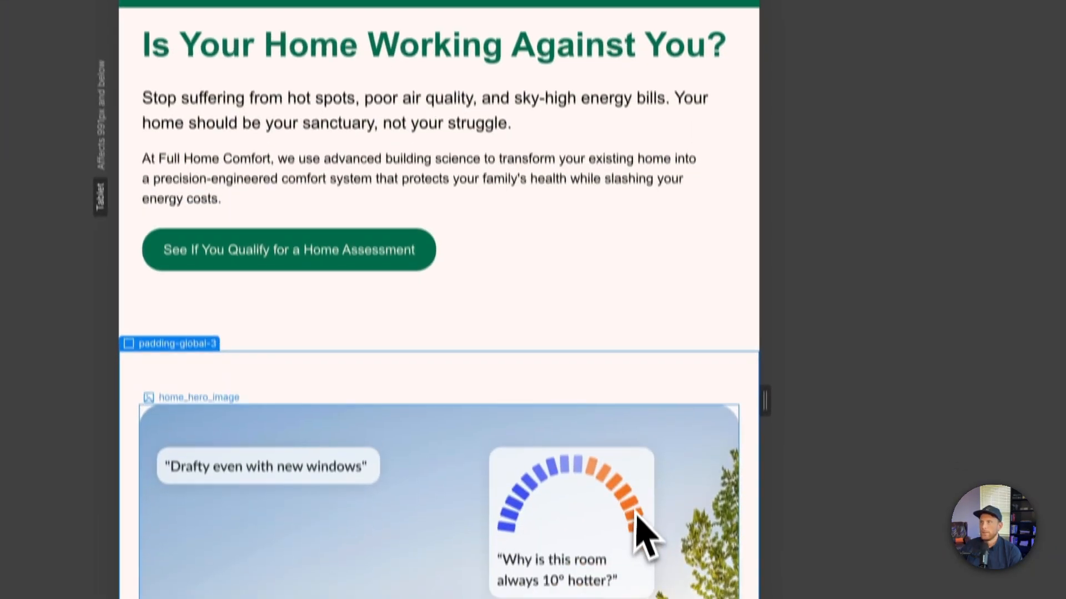
{"action": "scroll", "coordinate": [636, 494], "scroll_direction": "down", "scroll_amount": 15}
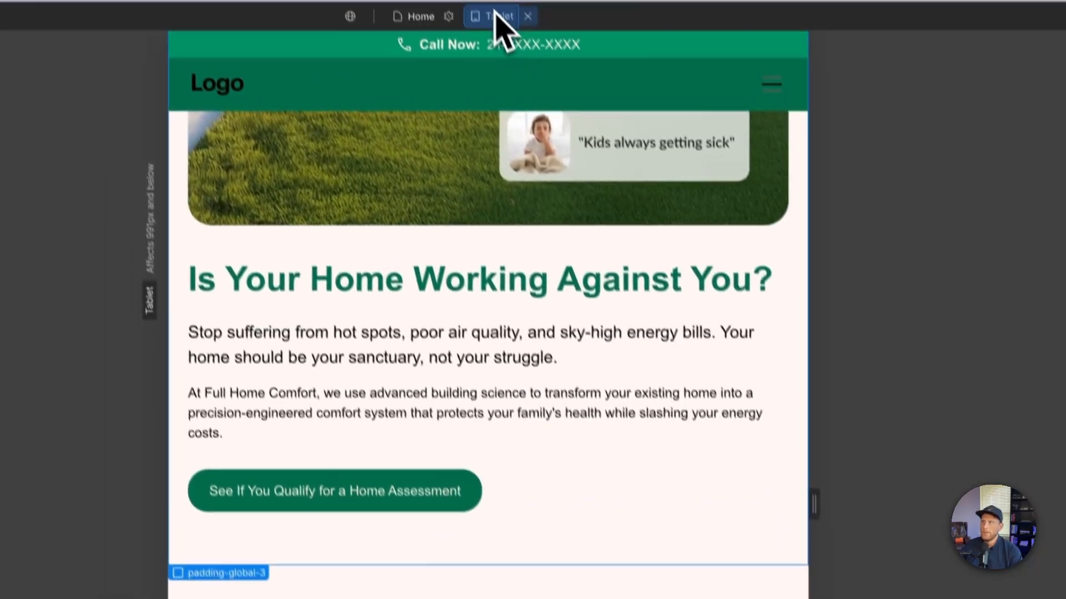
{"action": "left_click", "coordinate": [501, 40]}
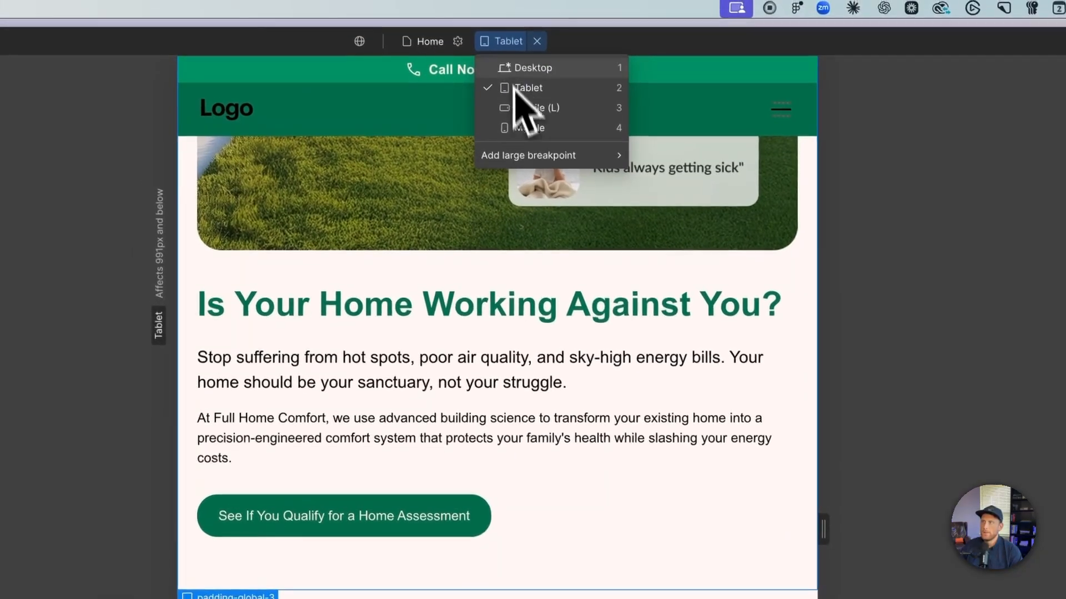
{"action": "left_click", "coordinate": [517, 110]}
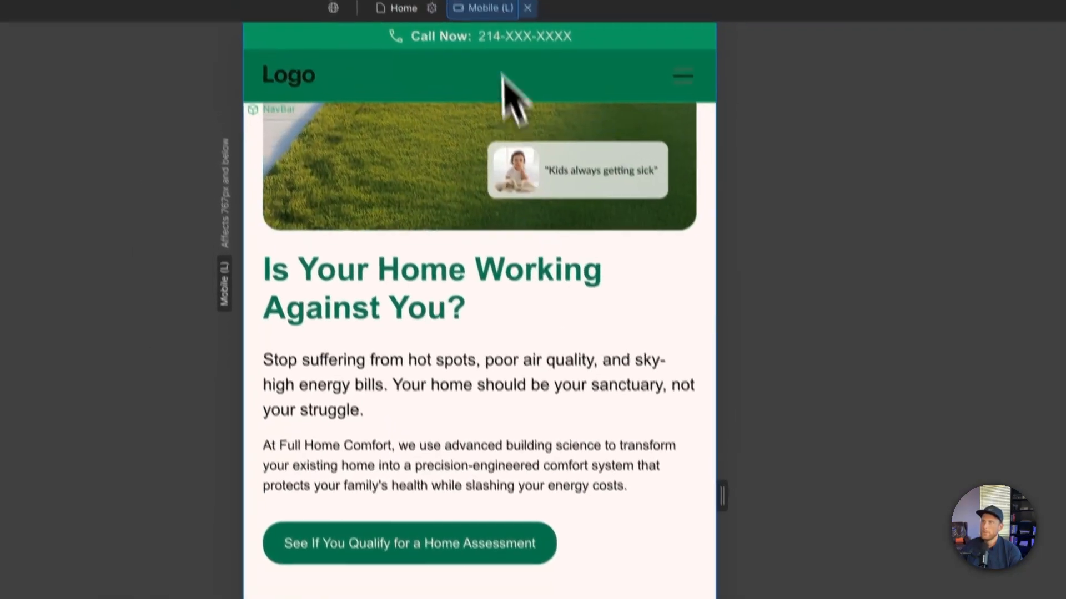
{"action": "left_click", "coordinate": [486, 4]}
{"action": "left_click", "coordinate": [496, 86]}
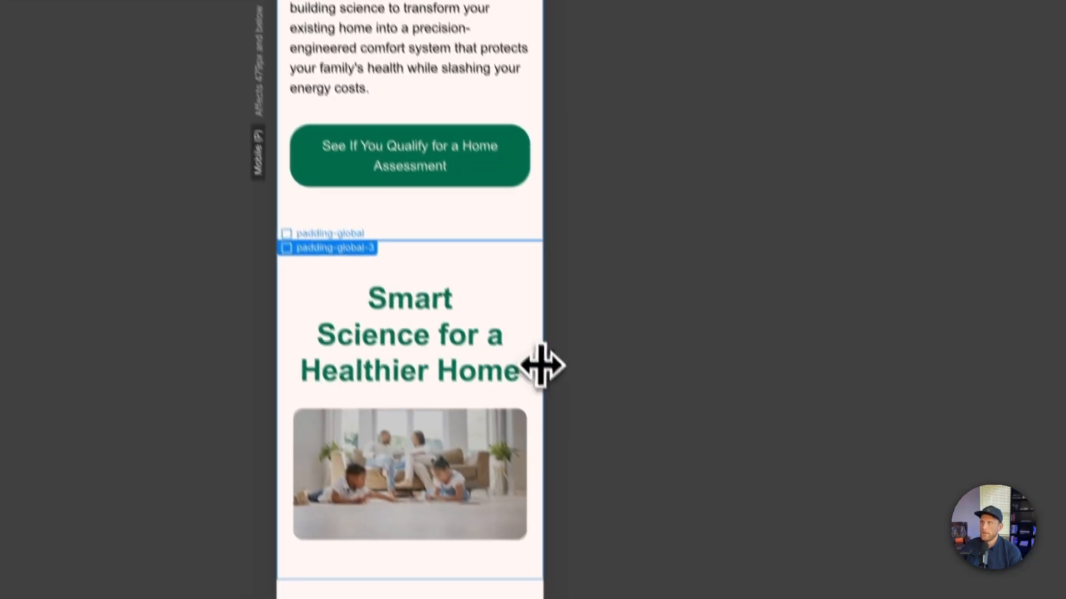
- Widen the Mobile canvas to 479 px and inspect the new hero from its image down to its button
{"action": "left_click_drag", "start_coordinate": [626, 532], "coordinate": [665, 536]}
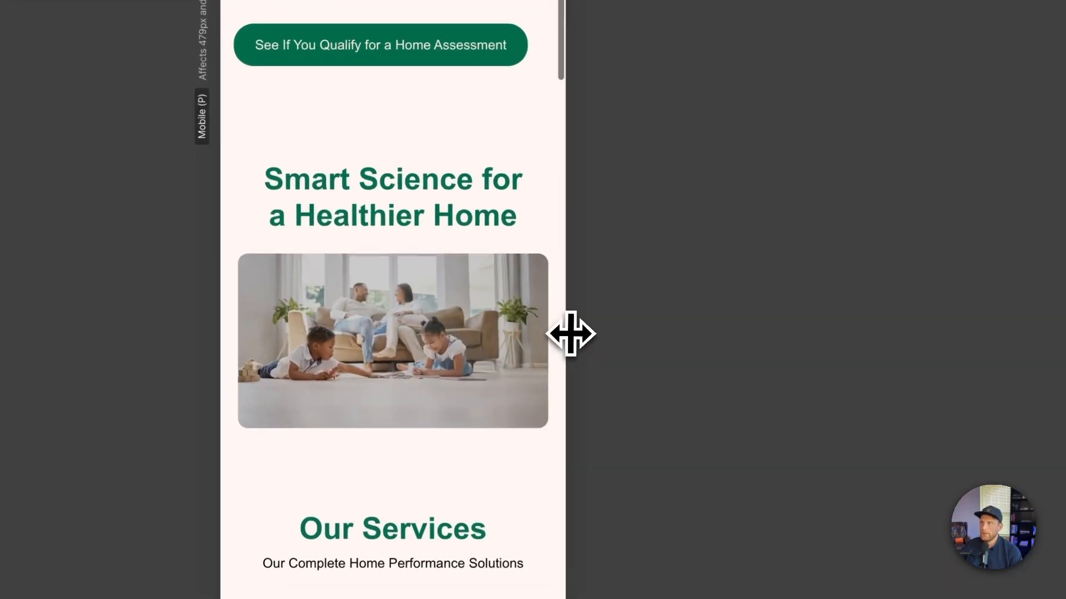
{"action": "mouse_move", "coordinate": [571, 333]}
{"action": "left_mouse_down"}
{"action": "mouse_move", "coordinate": [561, 333]}
{"action": "mouse_move", "coordinate": [571, 333]}
{"action": "left_mouse_up"}
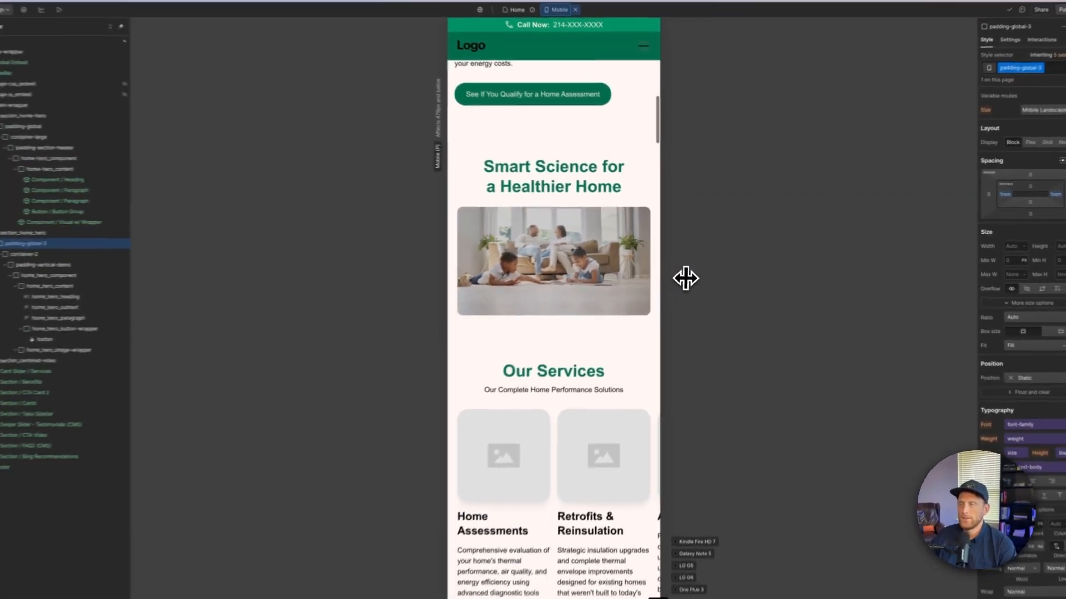
{"action": "left_click_drag", "start_coordinate": [685, 278], "coordinate": [652, 270]}
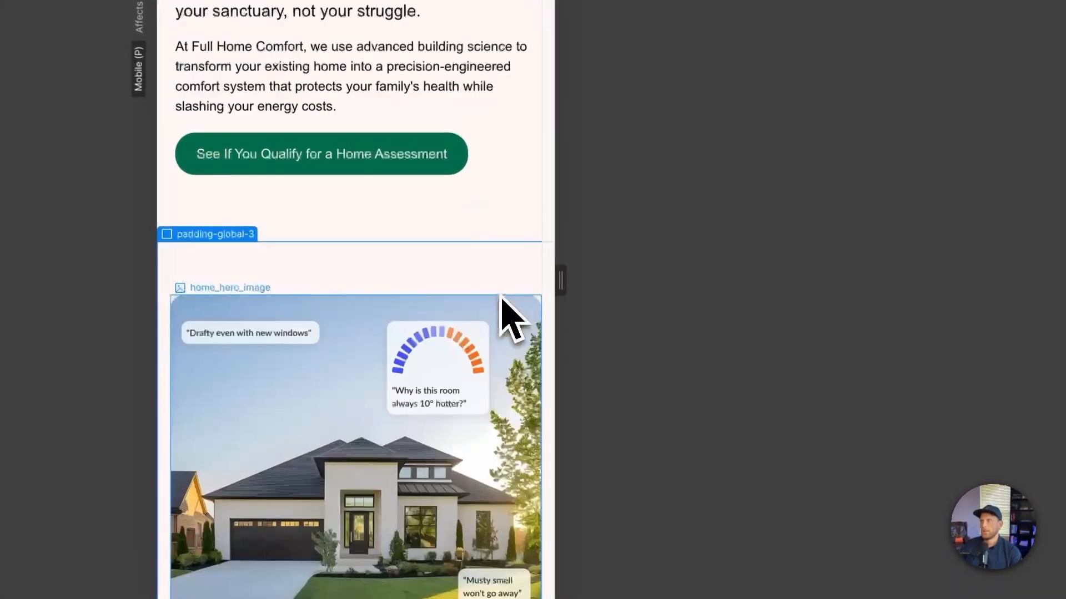
{"action": "scroll", "coordinate": [630, 262], "scroll_direction": "down", "scroll_amount": 3}
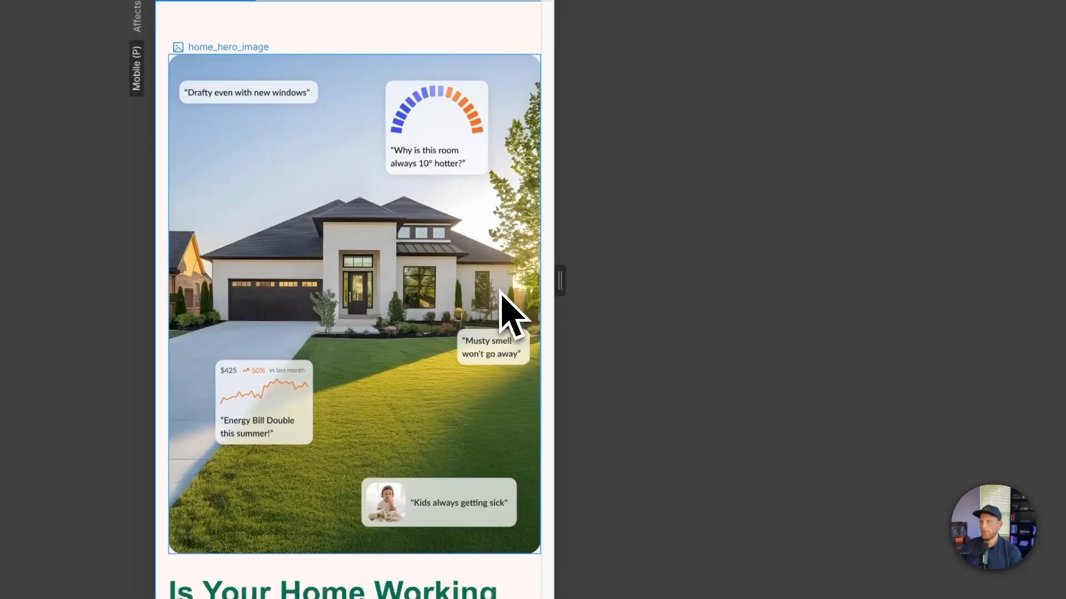
{"action": "scroll", "coordinate": [503, 294], "scroll_direction": "down", "scroll_amount": 4}
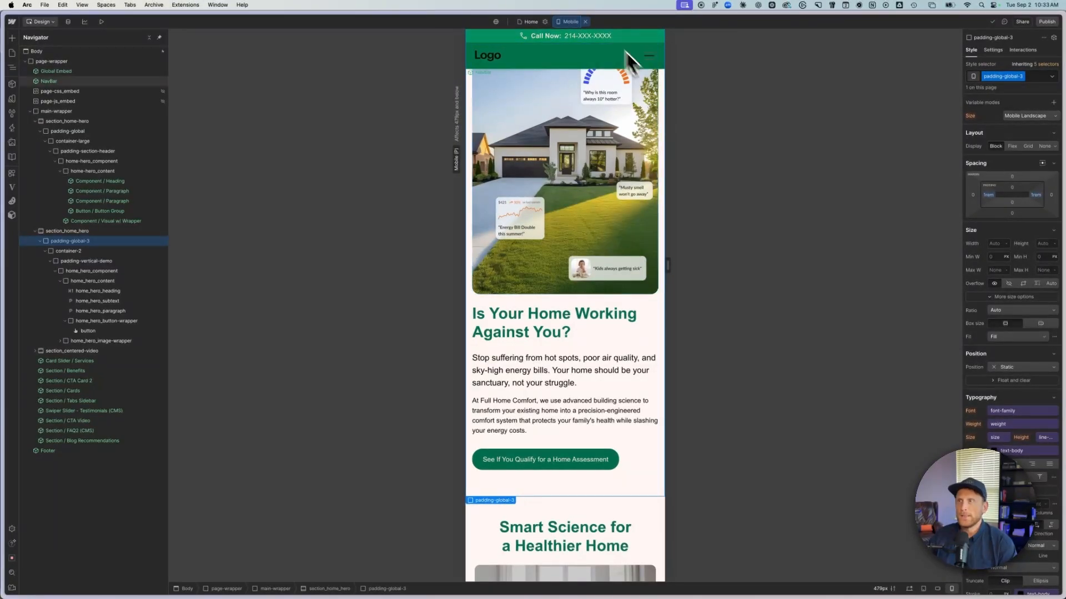
- Return the canvas to the Desktop breakpoint, compare the two heroes and select home_hero_component in the new section
{"action": "left_click", "coordinate": [570, 22]}
{"action": "left_click", "coordinate": [575, 38]}
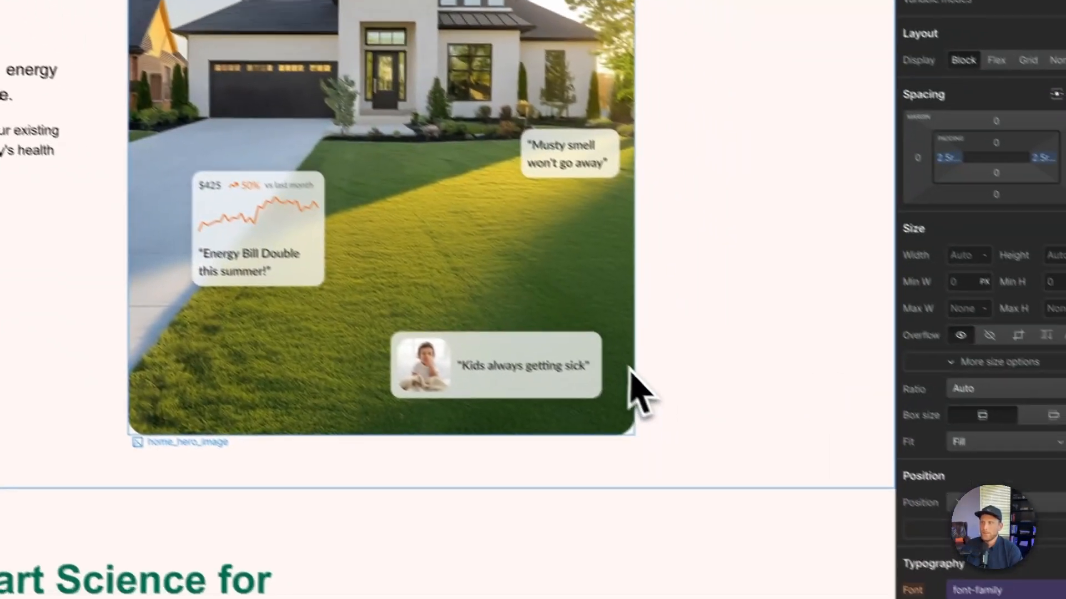
{"action": "scroll", "coordinate": [850, 541], "scroll_direction": "down", "scroll_amount": 4}
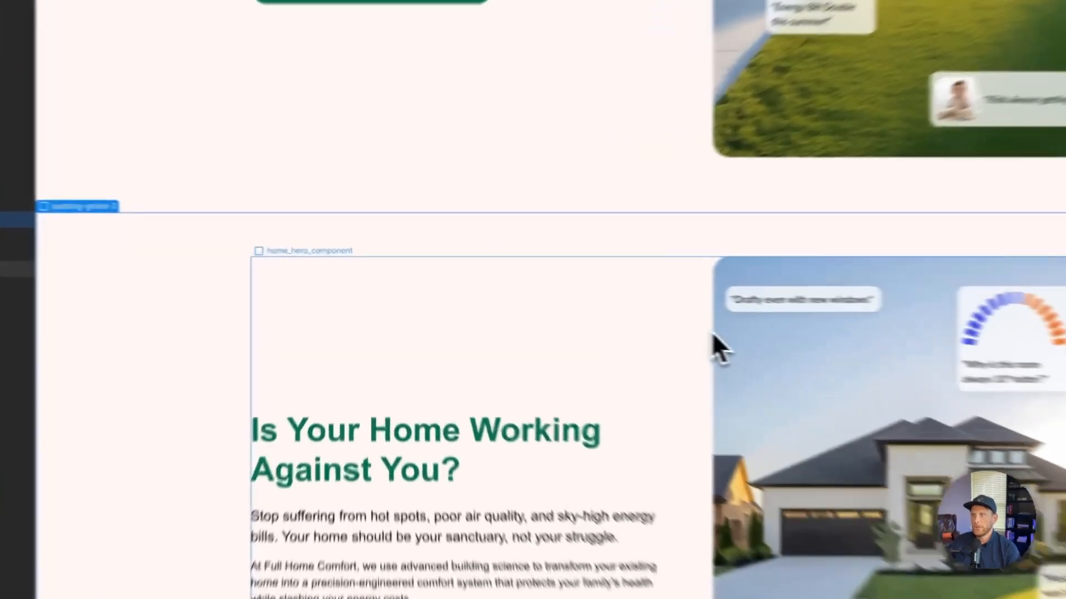
{"action": "left_click", "coordinate": [711, 333]}
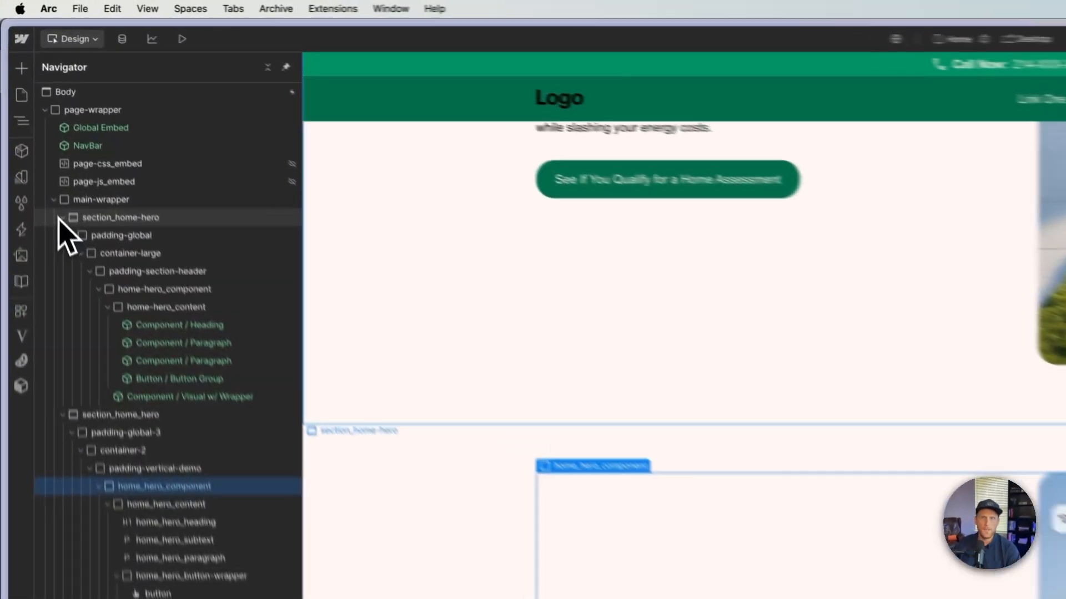
- Collapse section_home-hero and section_home_hero in the element tree, and expand the whole tree to review the page structure
{"action": "left_click", "coordinate": [35, 121]}
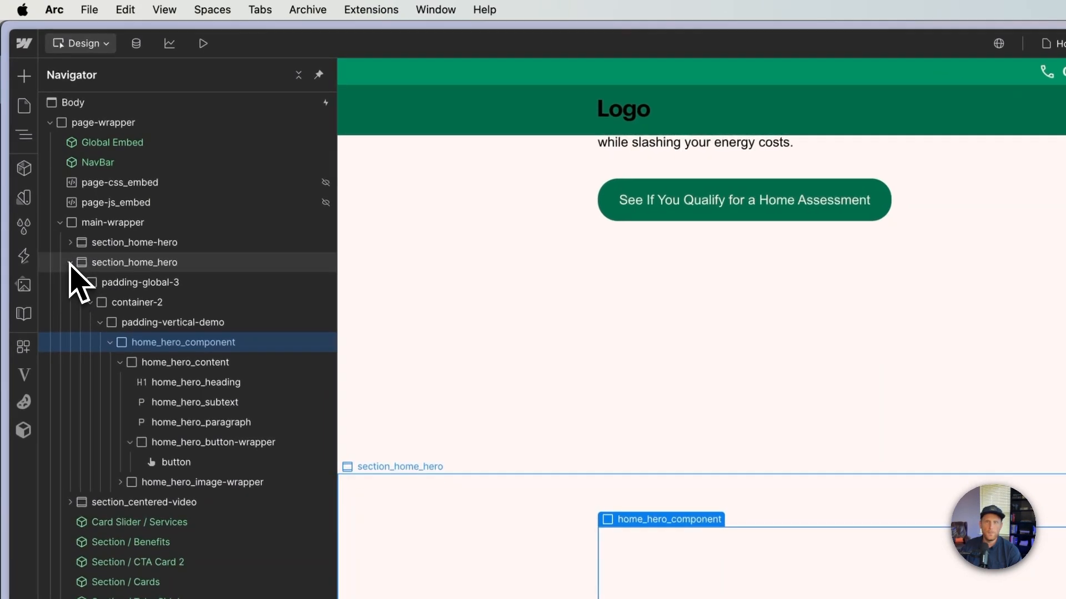
{"action": "left_click", "coordinate": [70, 260]}
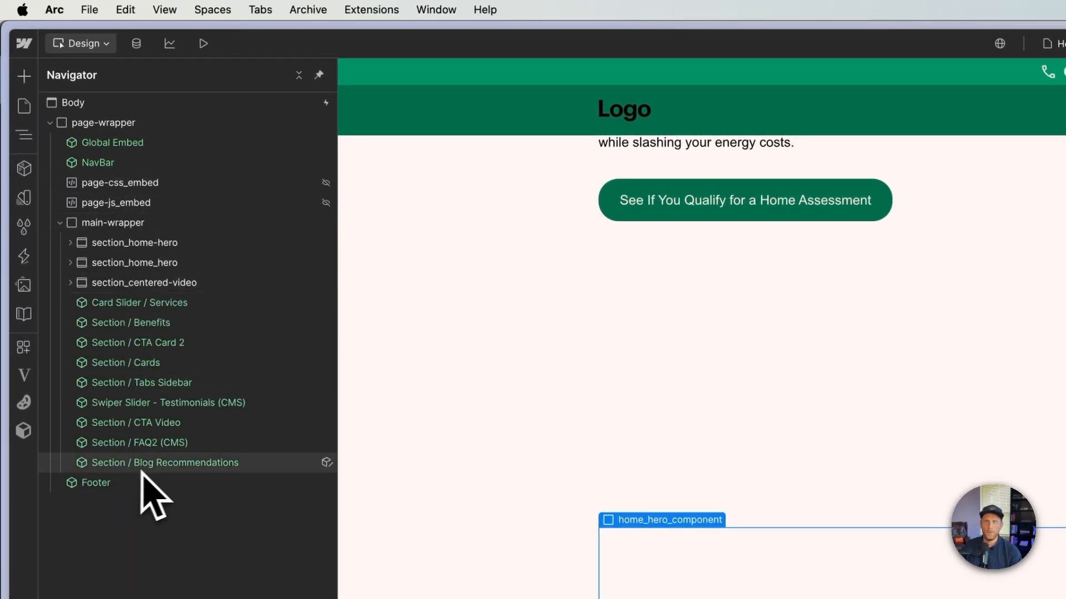
{"action": "left_click", "coordinate": [299, 74]}
{"action": "left_click", "coordinate": [299, 74]}
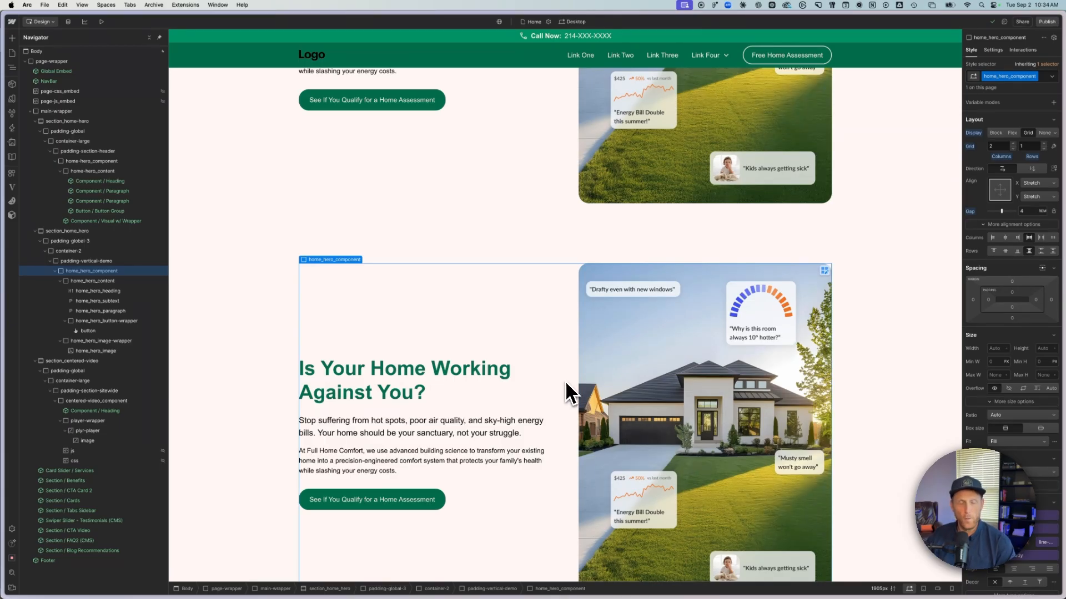
{"action": "scroll", "coordinate": [559, 383], "scroll_direction": "down", "scroll_amount": 1}
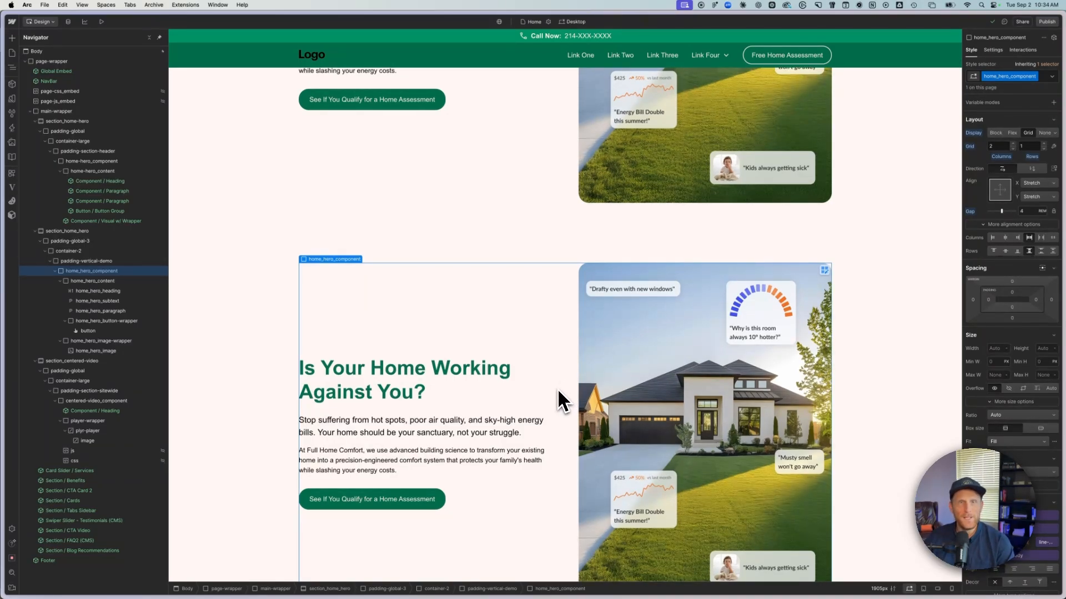
{"action": "scroll", "coordinate": [558, 400], "scroll_direction": "down", "scroll_amount": 1}
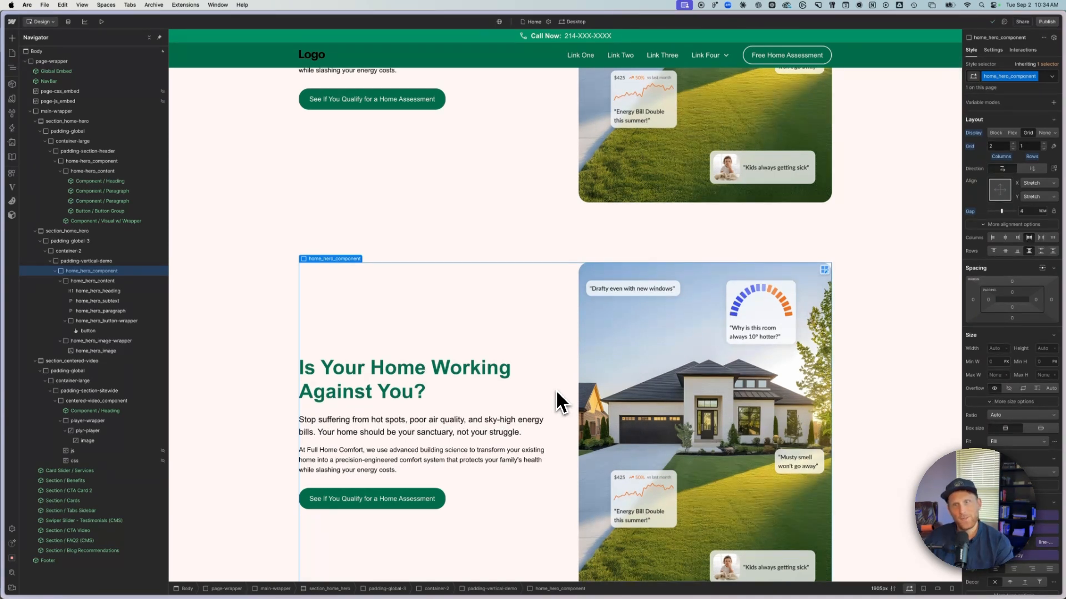